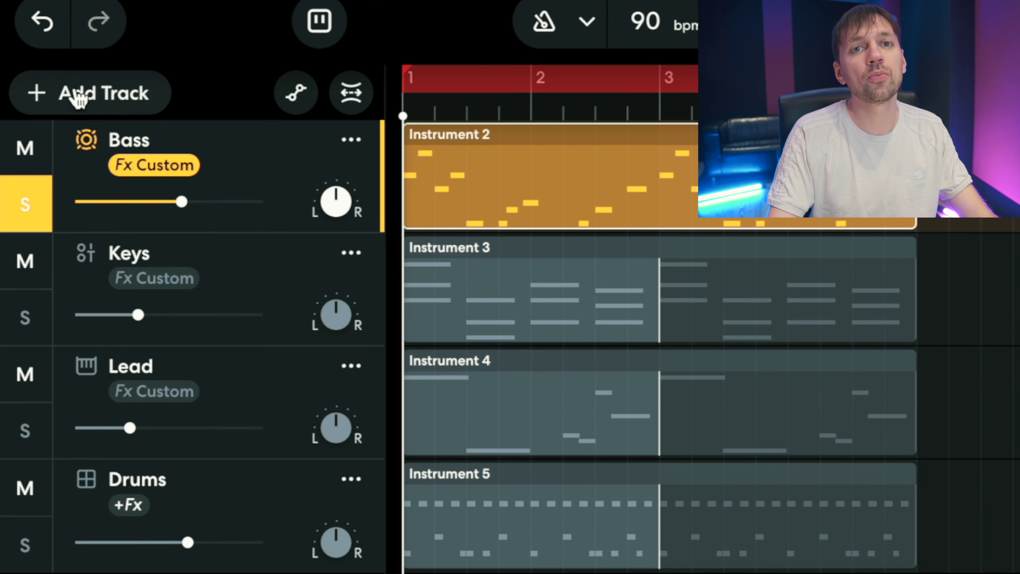
Step: Add a virtual instrument track and assign it the Retro Bass synth bass, found by searching for "retro"
click(75, 106)
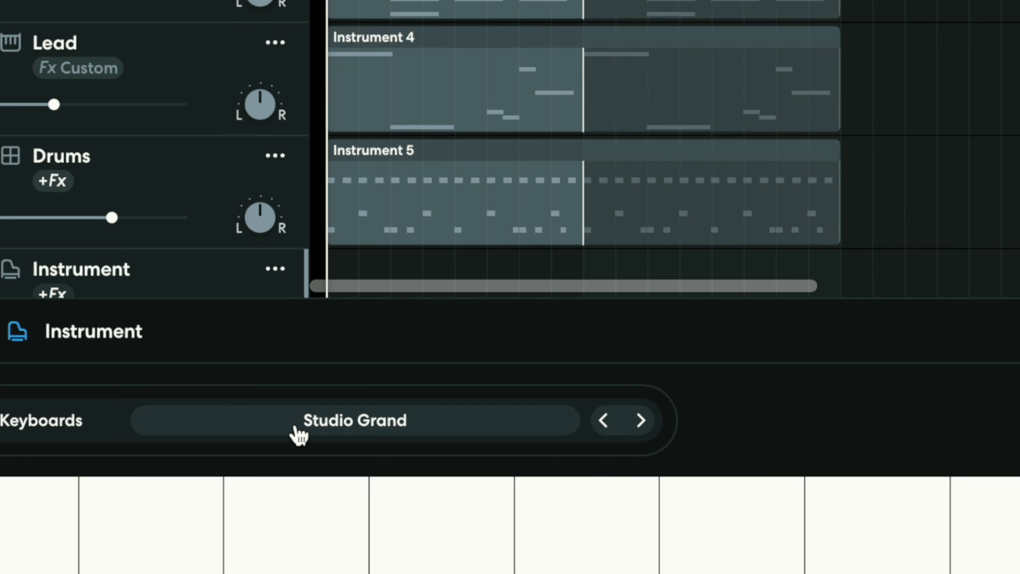
click(296, 428)
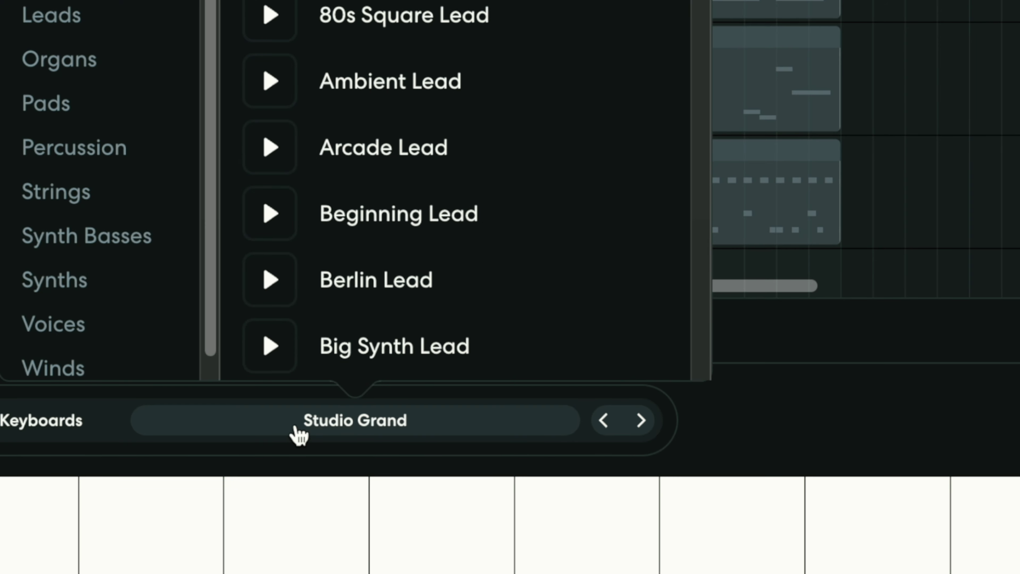
text(retro)
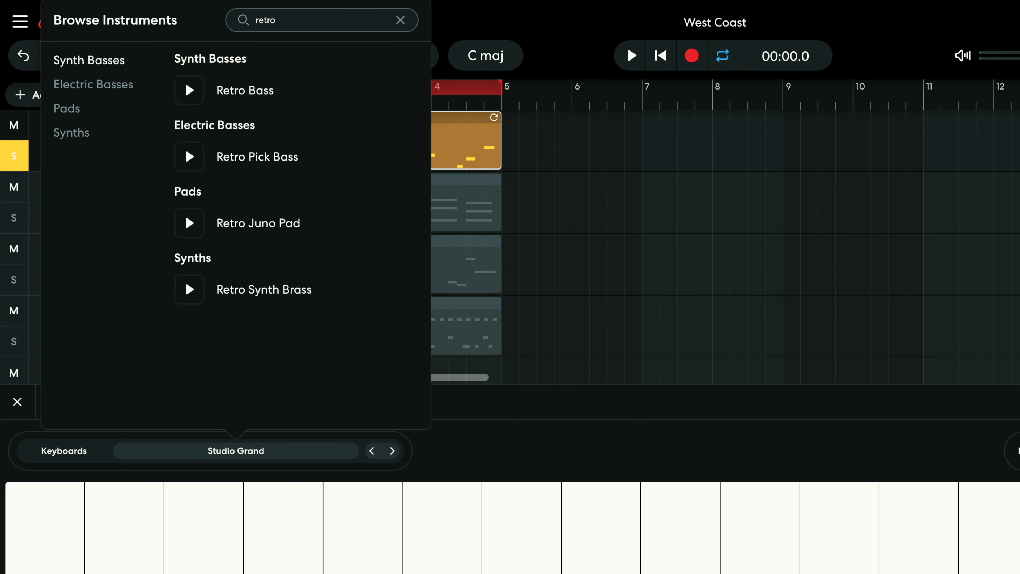
click(190, 91)
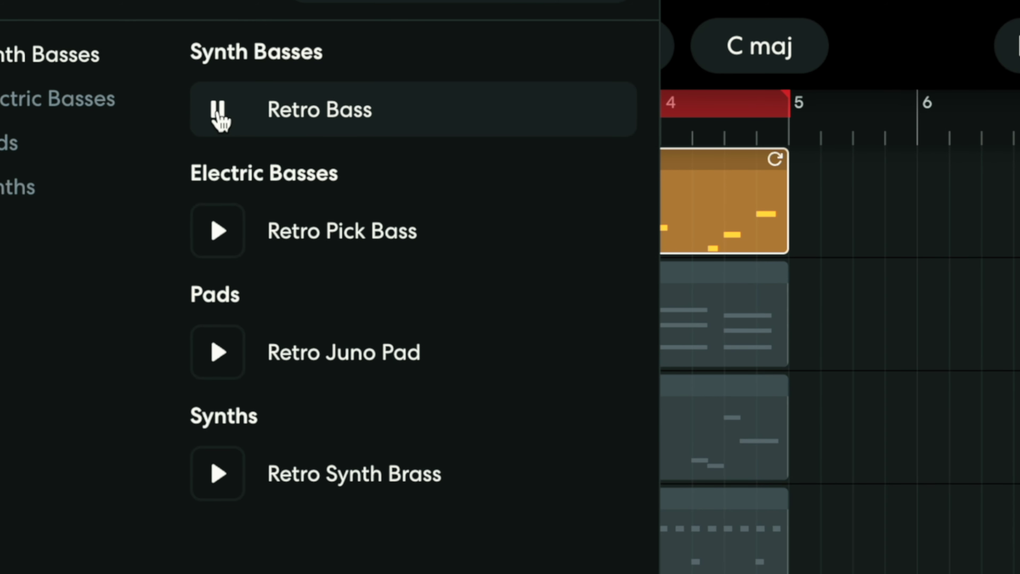
click(283, 108)
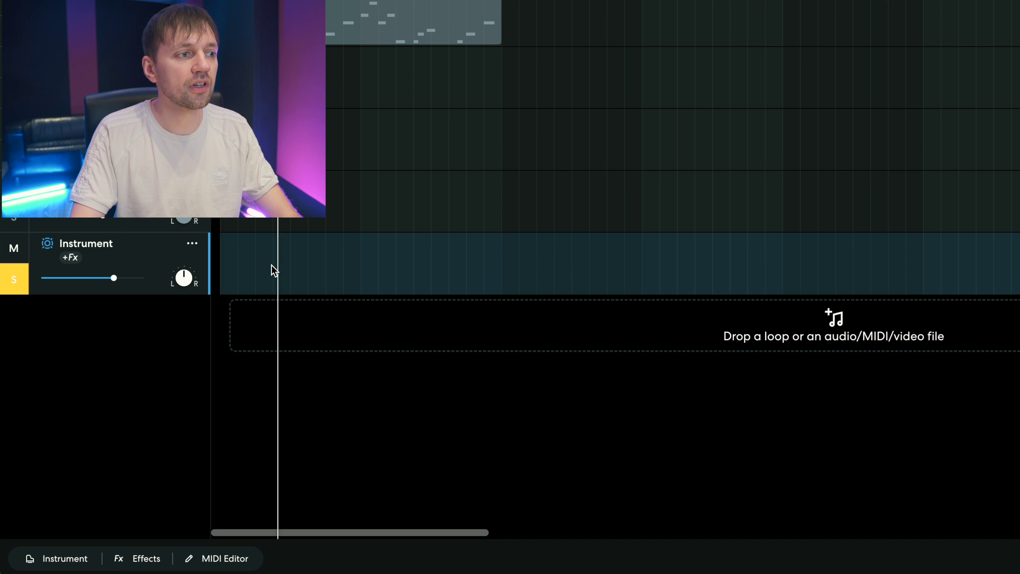
Step: Create an empty region at the start of the new Instrument track
click(266, 267)
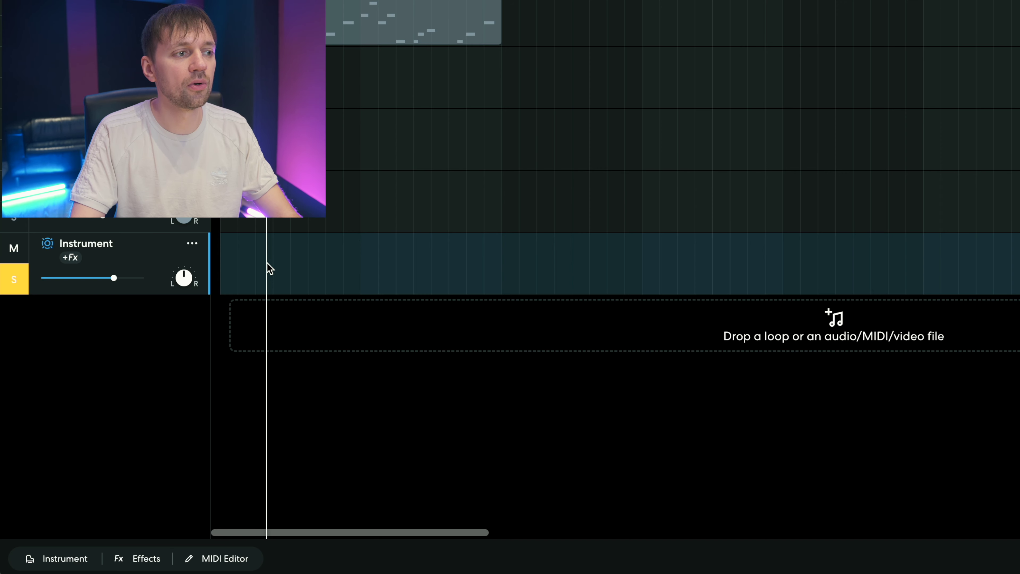
right_click(222, 265)
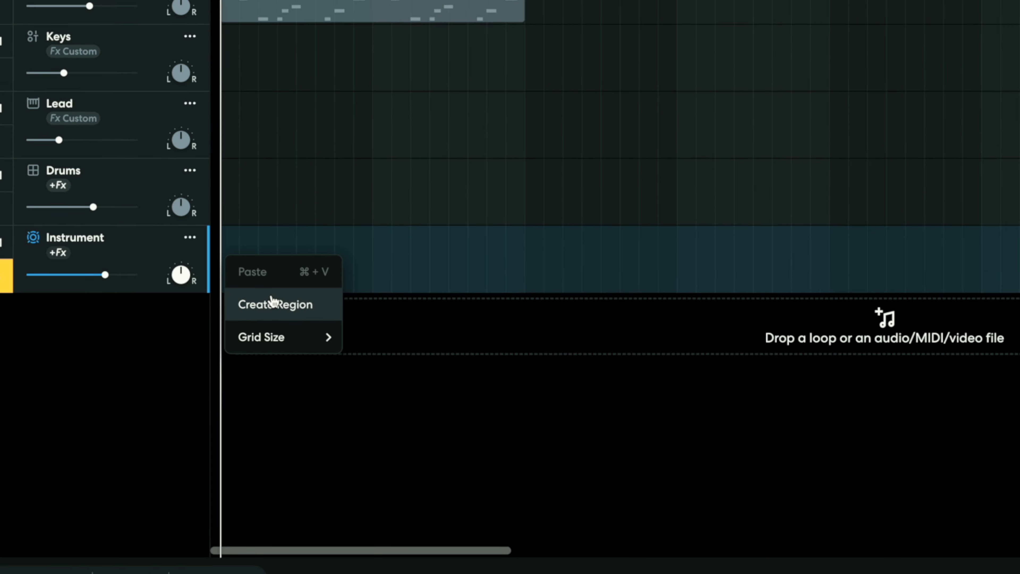
click(272, 304)
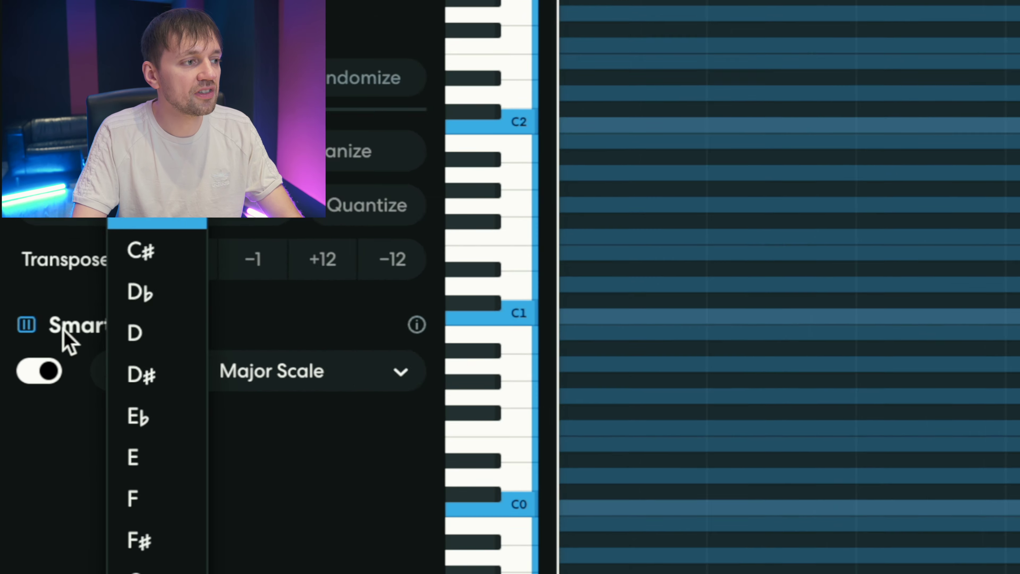
Step: Set Smart View in the MIDI editor to A Minor Scale and show only the rows belonging to that scale
click(35, 359)
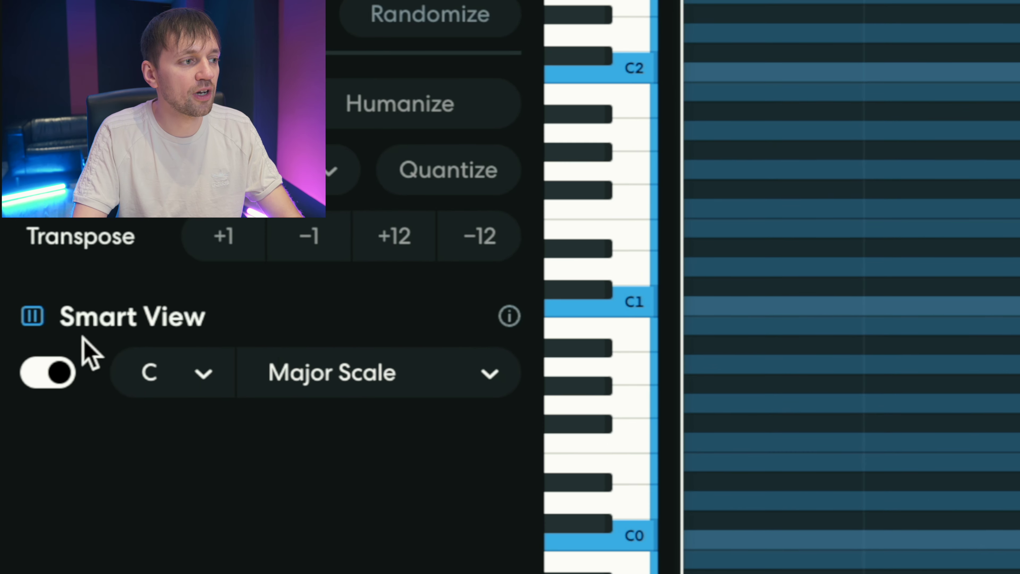
click(175, 382)
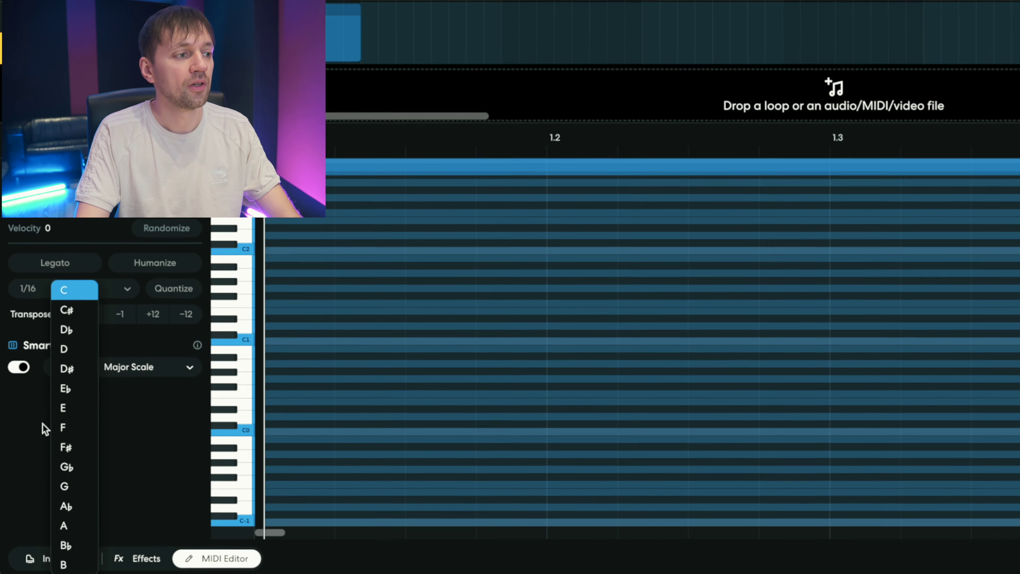
click(64, 526)
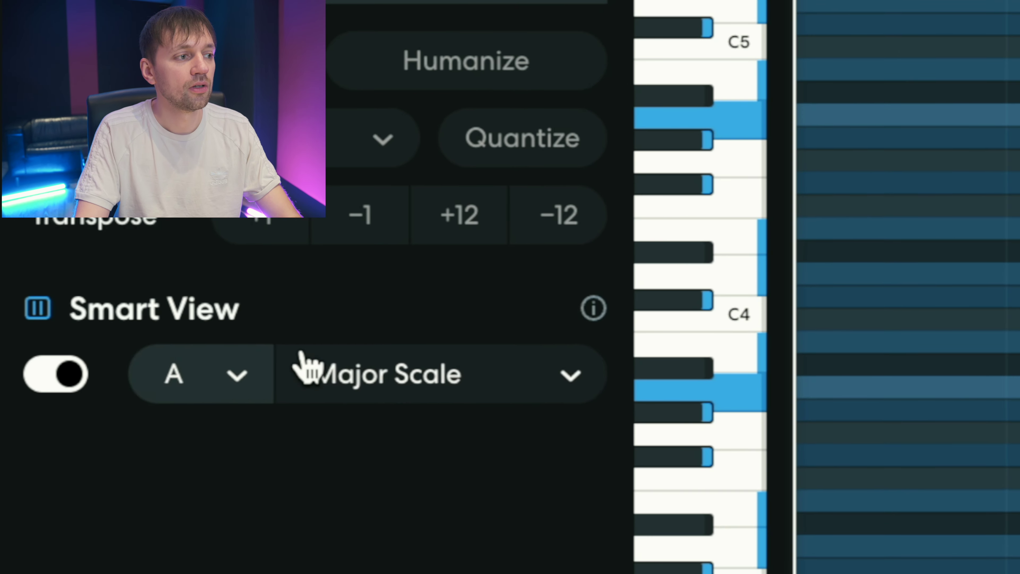
click(113, 369)
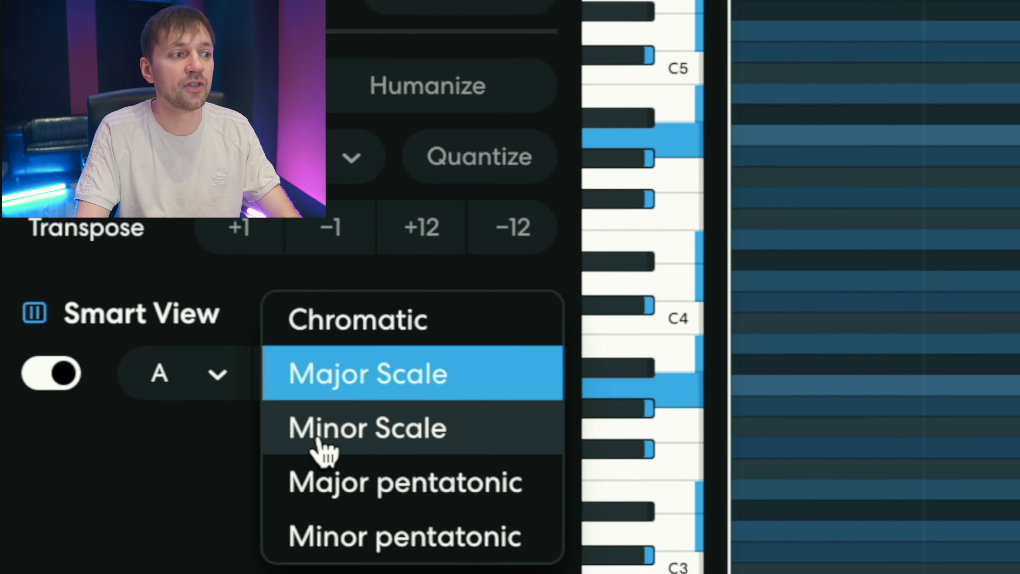
click(346, 447)
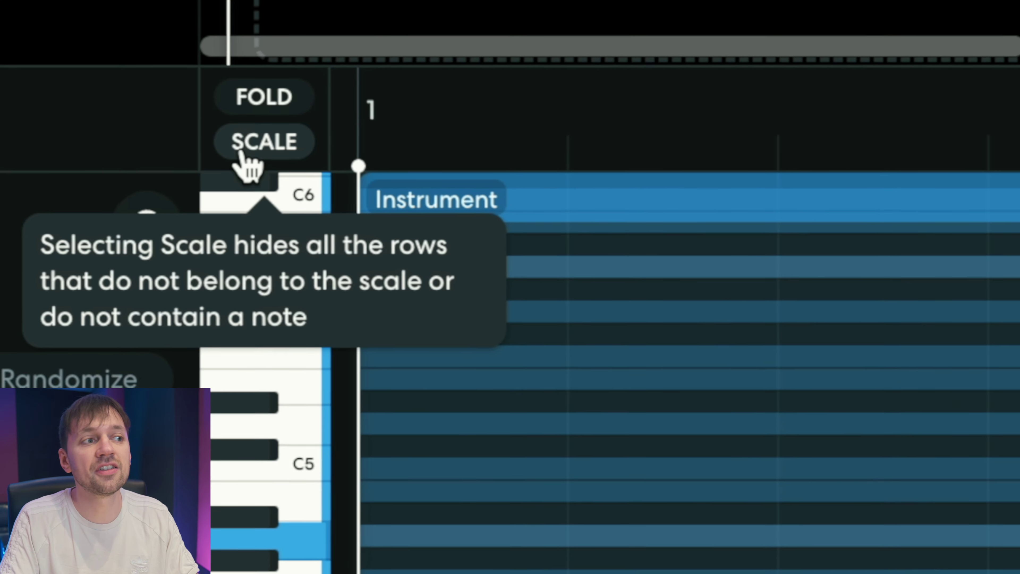
click(242, 155)
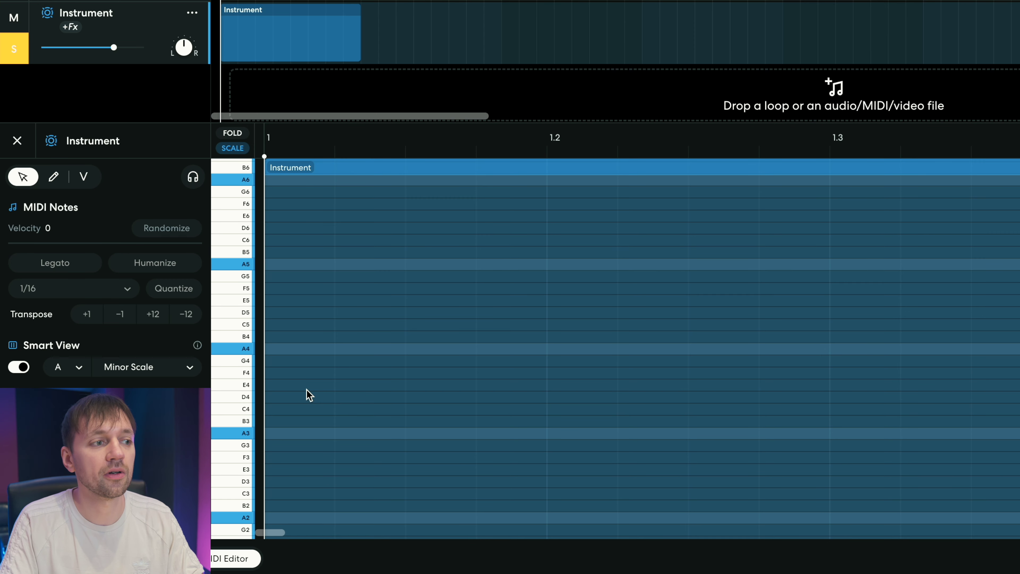
Step: Audition piano-roll keys and examine the low and high octaves for a suitable bass register
scroll(306, 396, down, 3)
scroll(306, 399, down, 4)
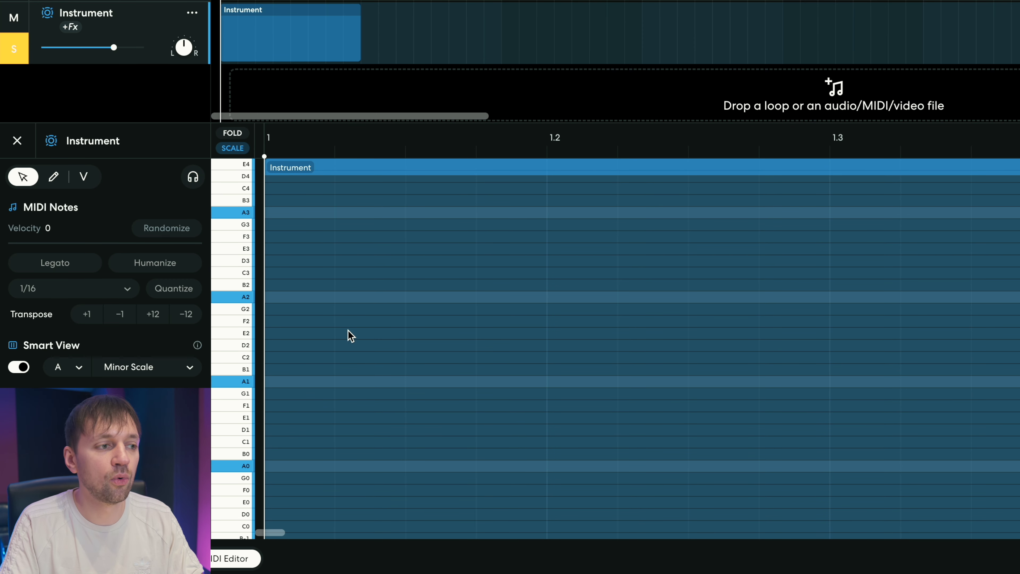
scroll(244, 407, down, 2)
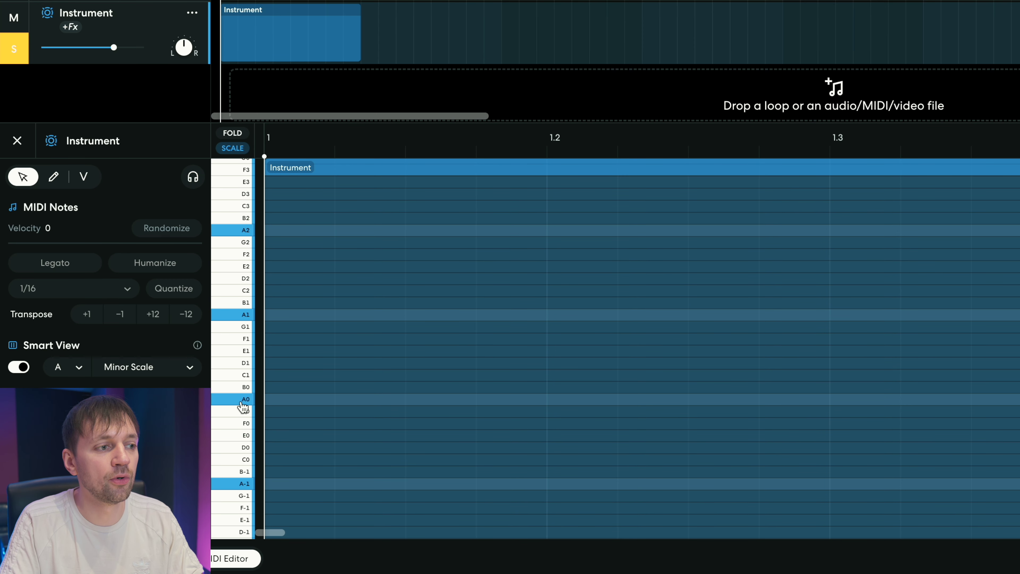
click(239, 222)
click(240, 229)
scroll(241, 231, up, 1)
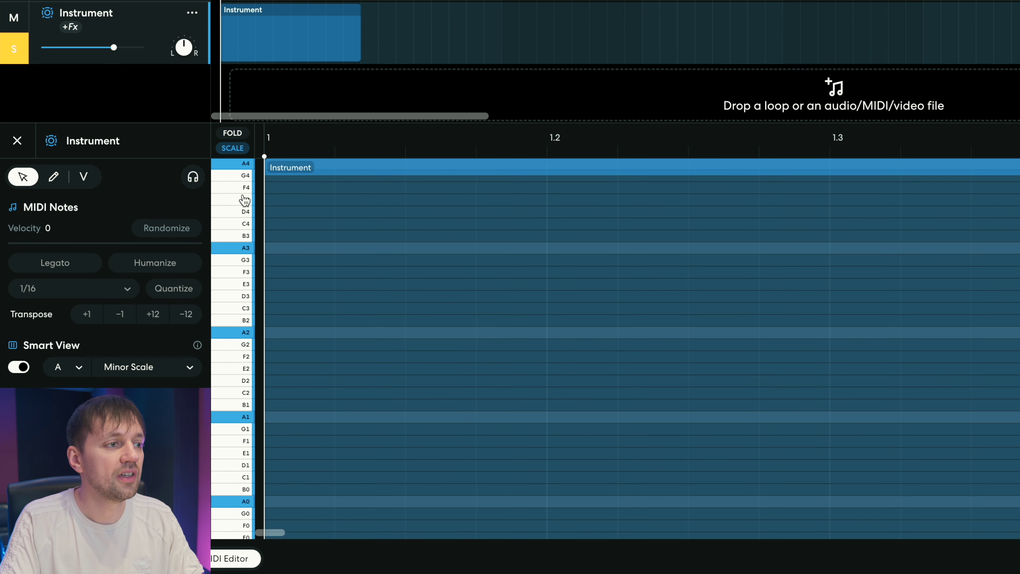
scroll(334, 329, down, 2)
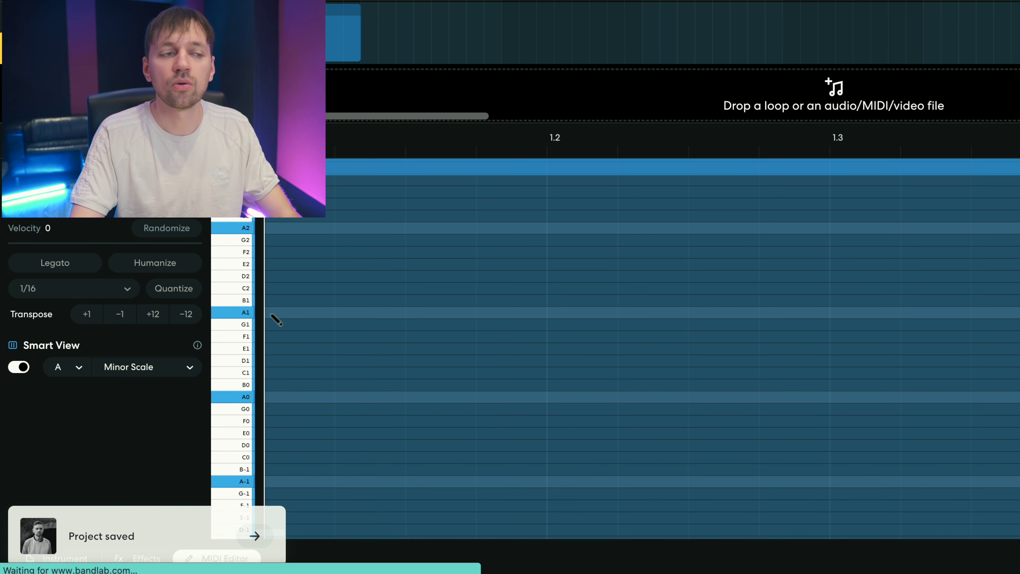
Step: Enter half-beat notes A1, C2 and A1 one after another from the start of bar 1 and play them back
double_click(275, 315)
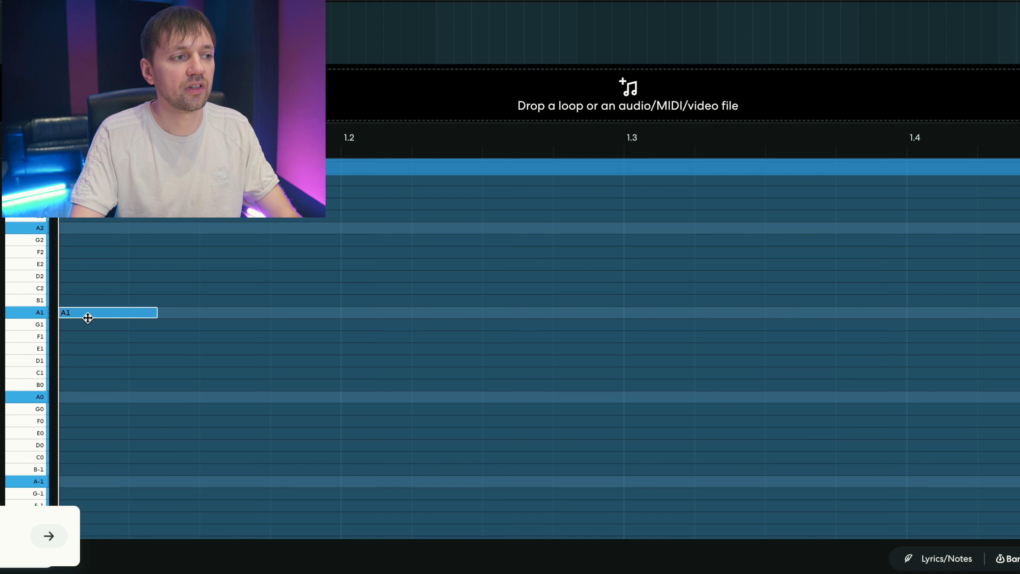
click(76, 311)
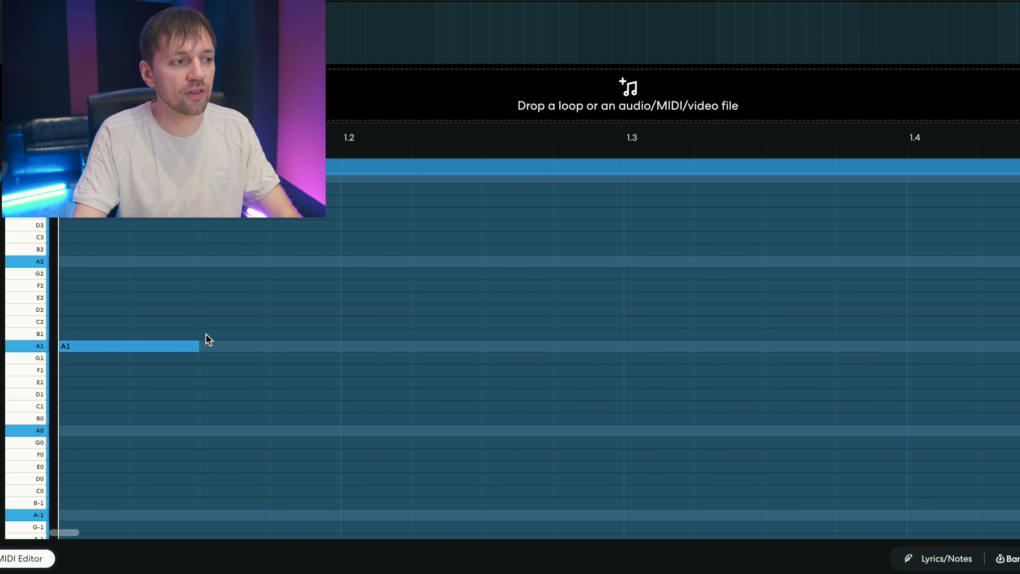
drag(226, 337, 220, 333)
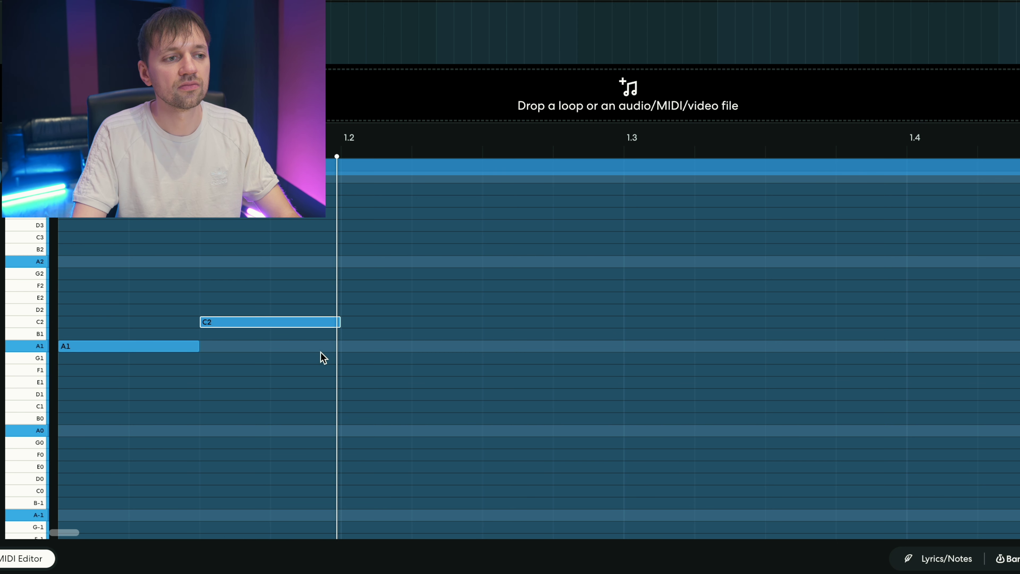
key(space)
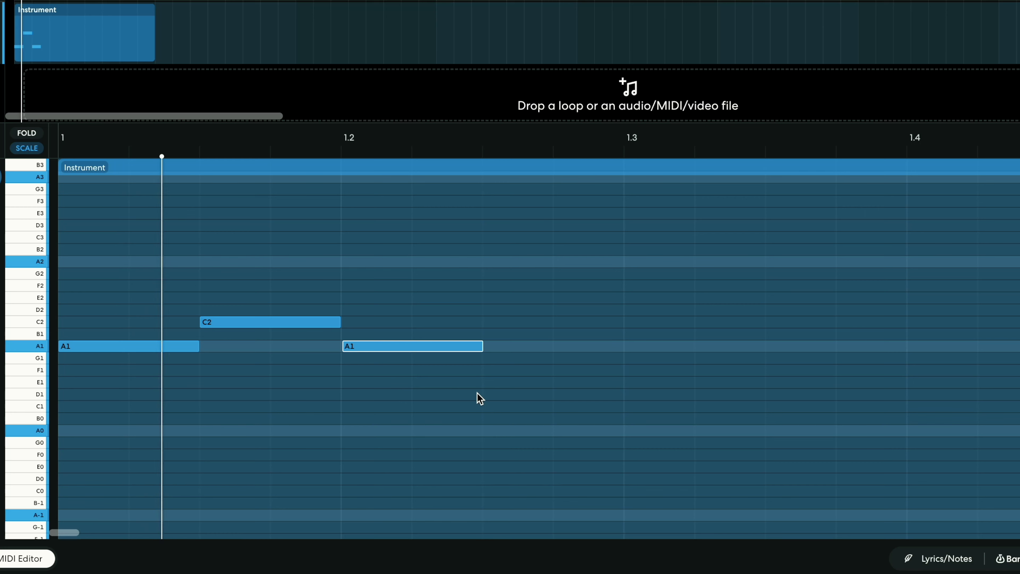
key(space)
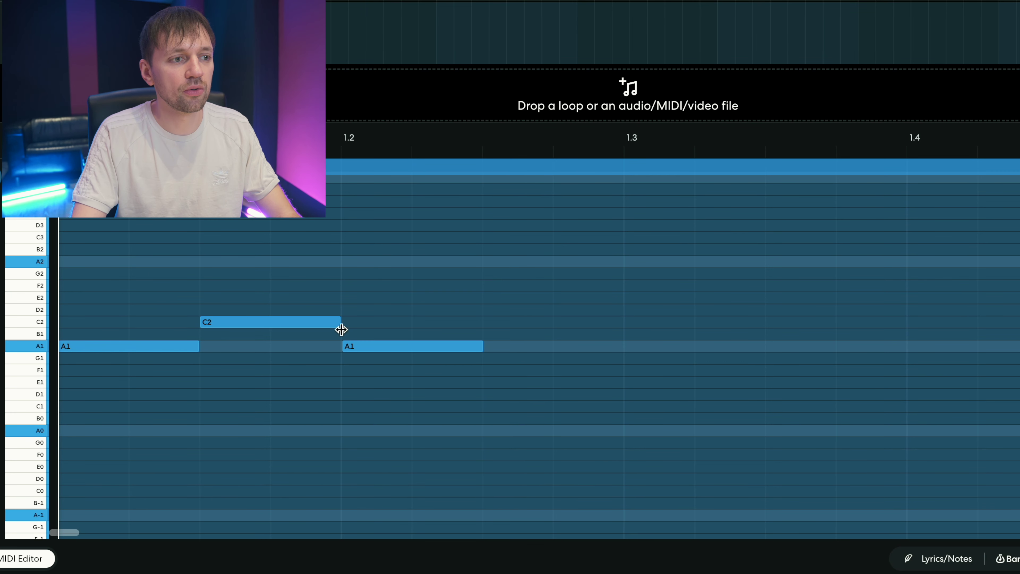
Step: Lower the third note to G1, continue the bass line with A1 and D1, and play it back
mouse_move(373, 348)
mouse_down()
mouse_move(376, 376)
mouse_move(377, 362)
mouse_up()
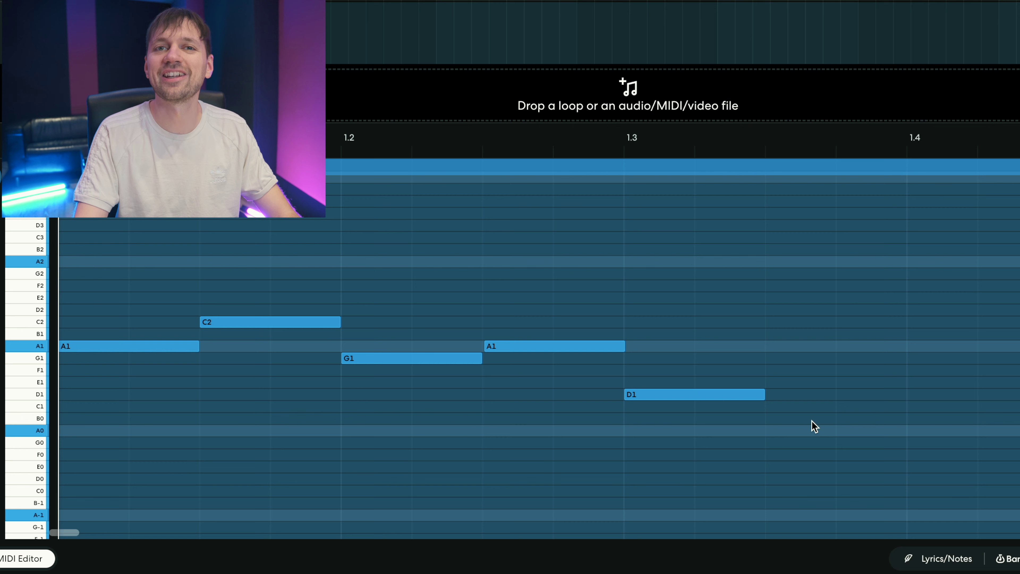
key(space)
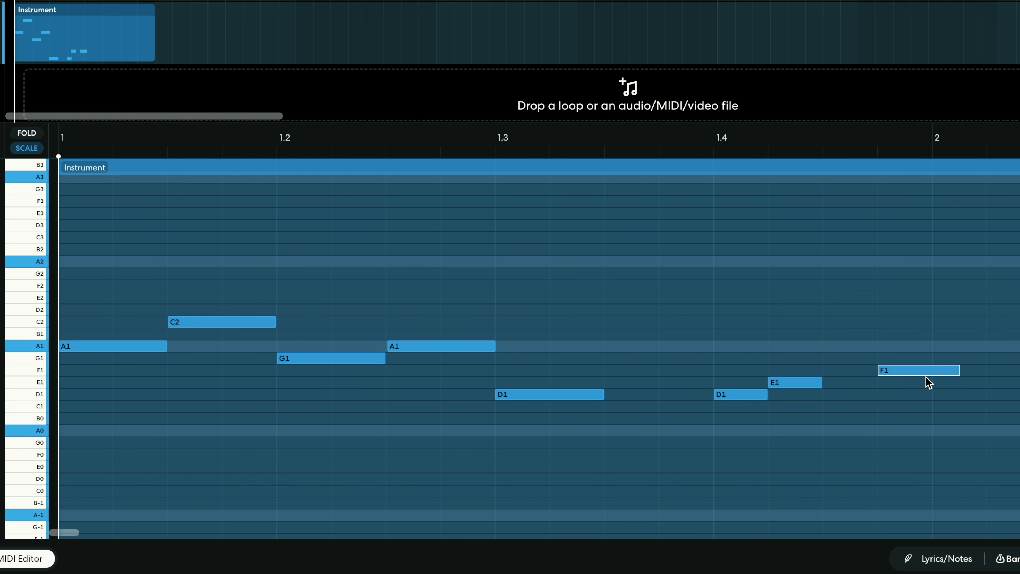
key(space)
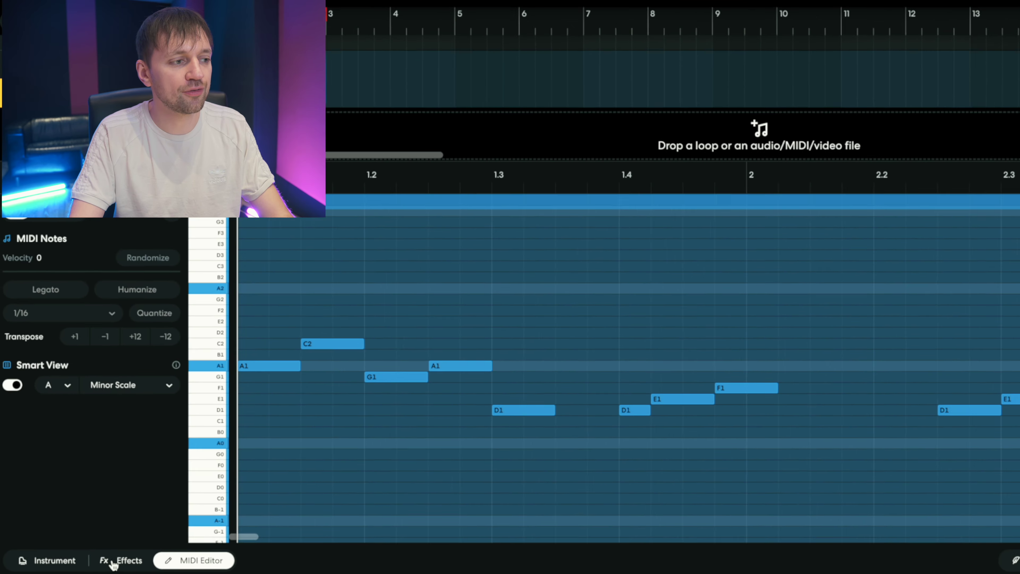
Step: Add the Valve Screamer effect to the Instrument track, searching the effects for "over"
click(153, 536)
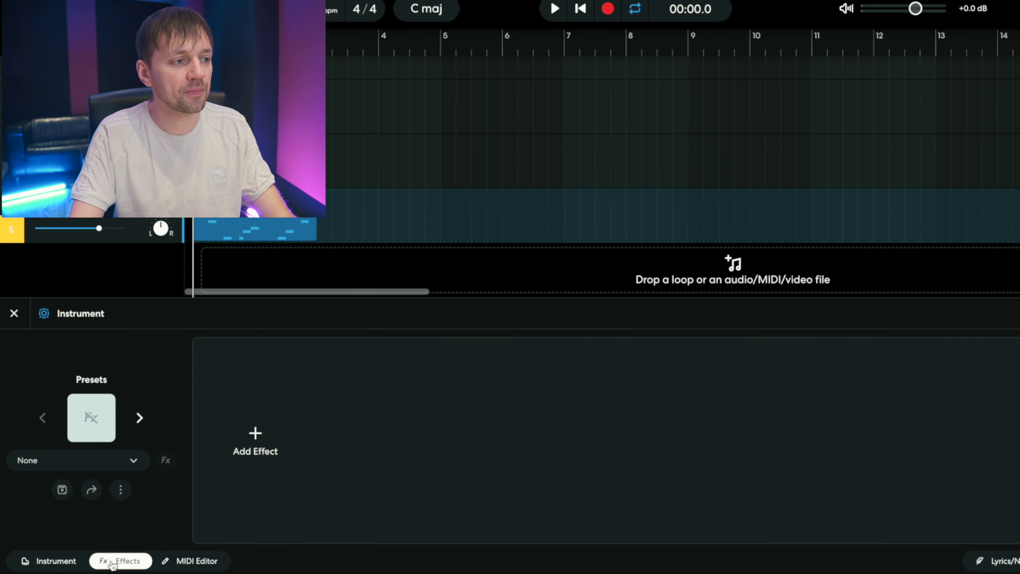
click(255, 442)
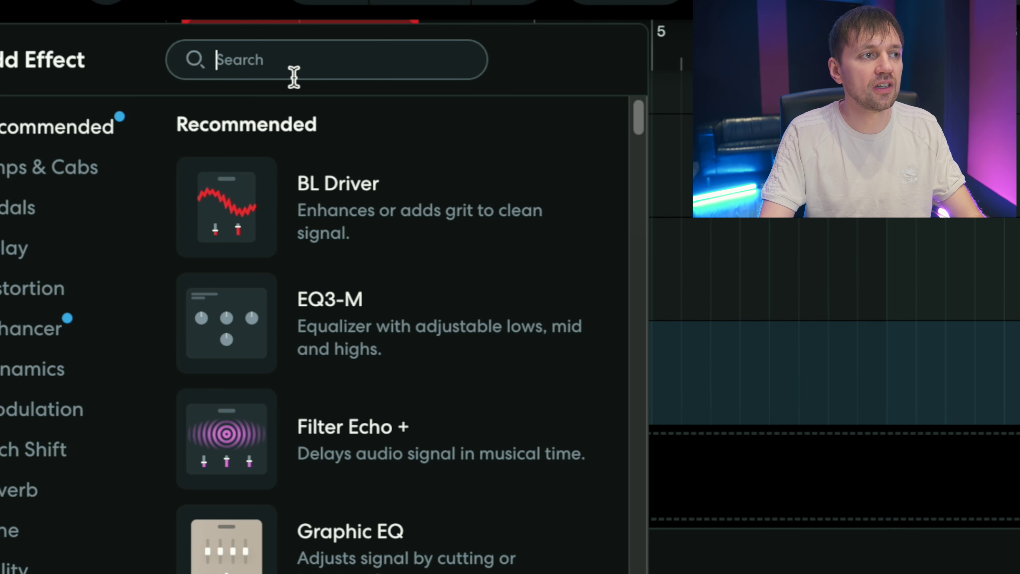
text(over)
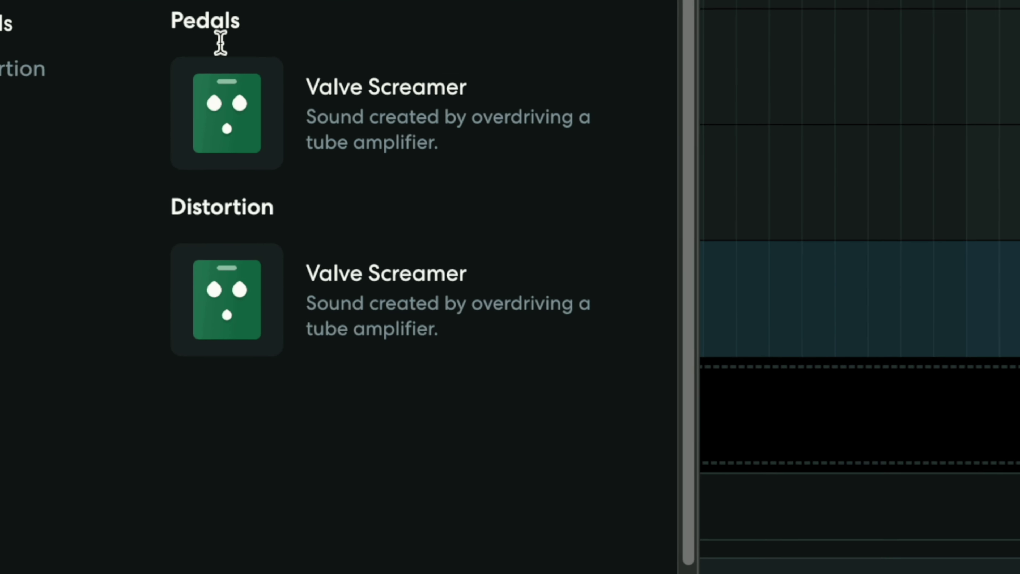
click(234, 74)
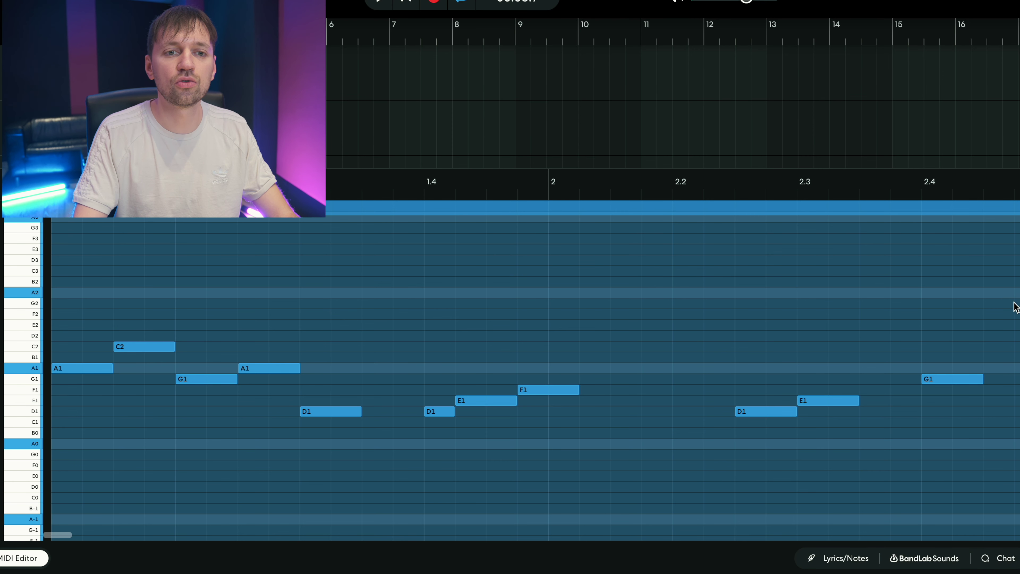
Step: Move all notes of the bass line up one octave and play the result
drag(972, 297, 90, 510)
drag(62, 371, 52, 298)
click(56, 272)
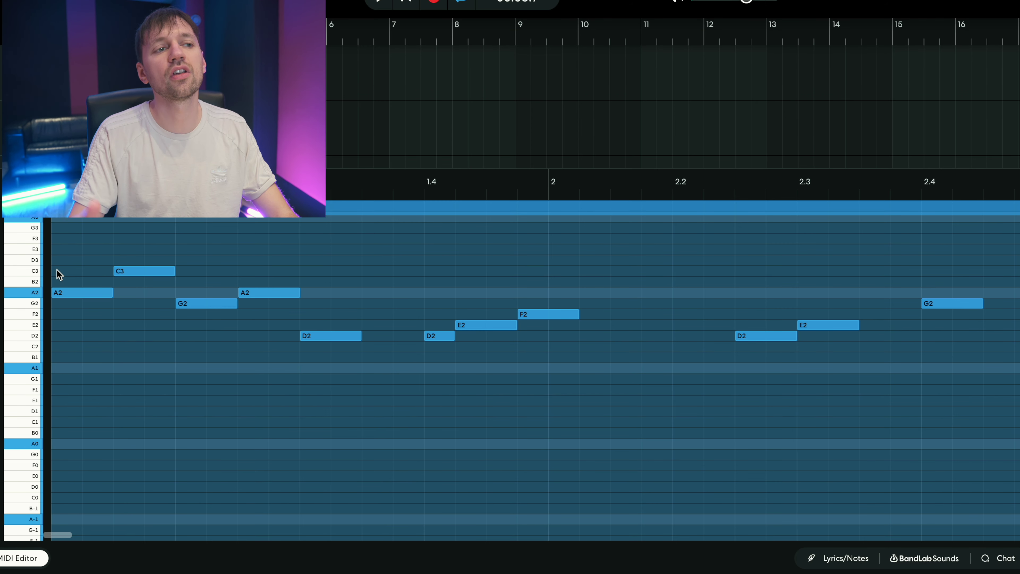
key(space)
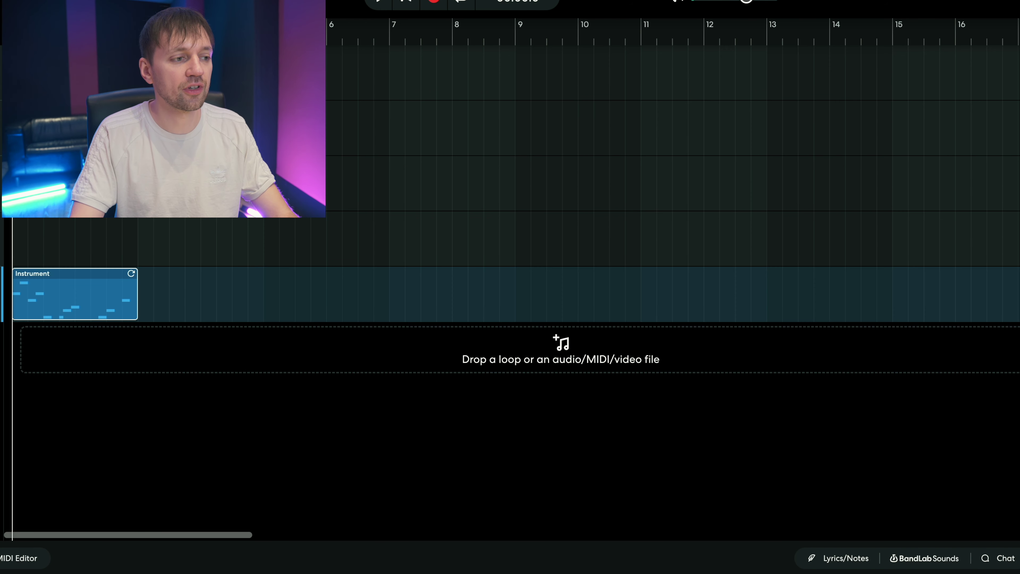
click(4, 562)
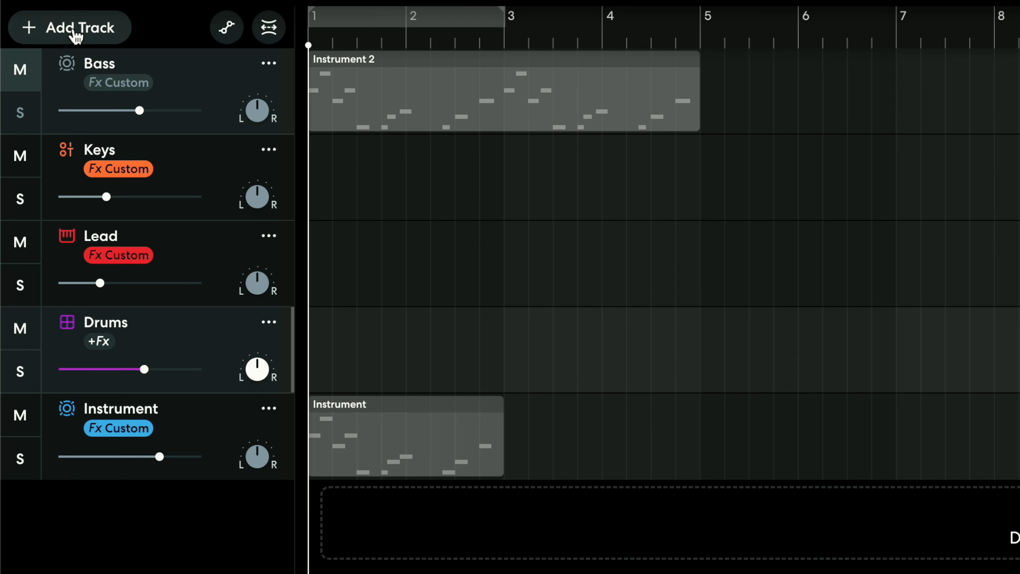
Step: Add another virtual instrument track and choose the FM String synth for it
click(75, 32)
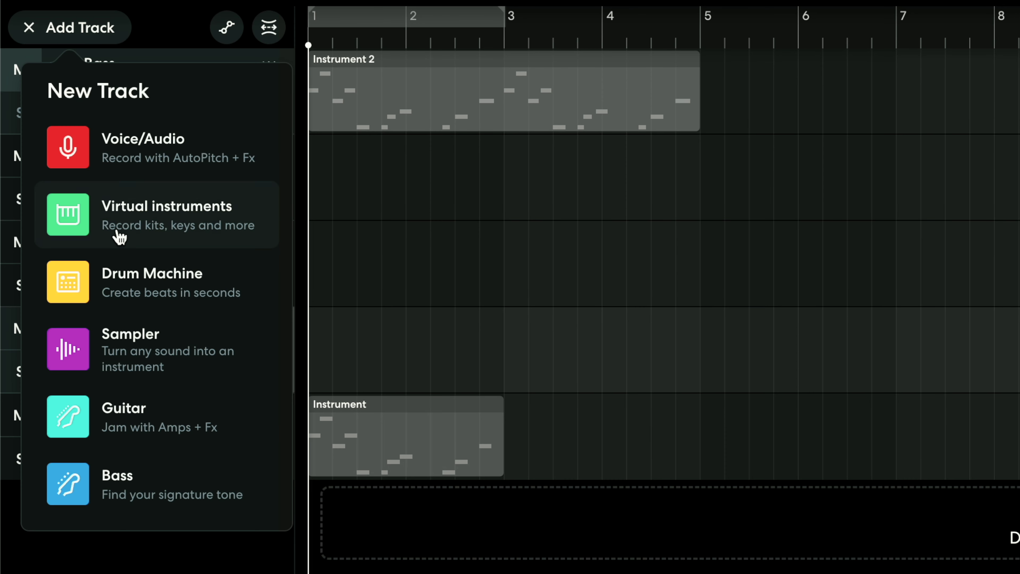
click(126, 225)
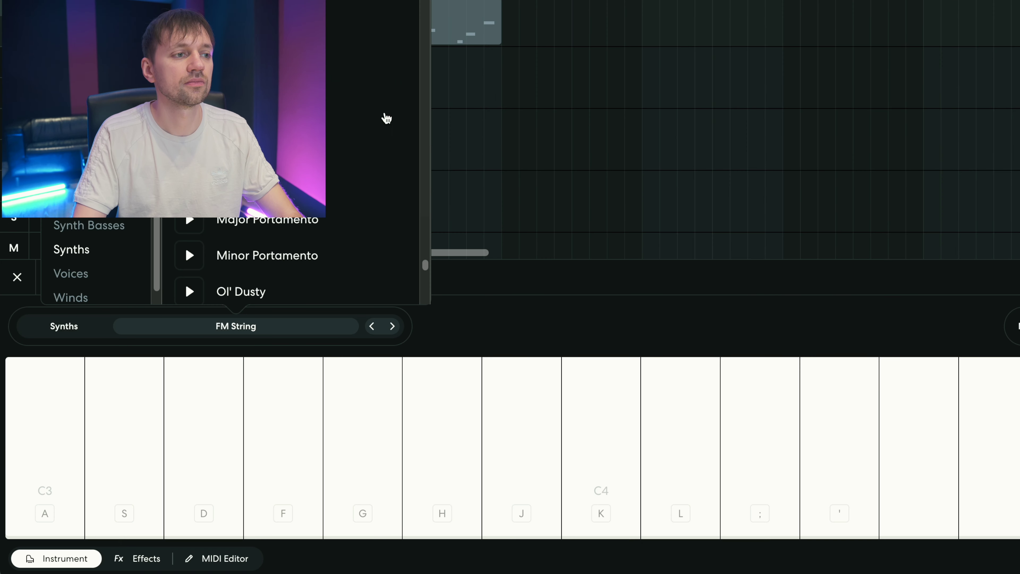
Step: Close the preset list and play back the bass region on the Instrument track
click(825, 419)
click(532, 151)
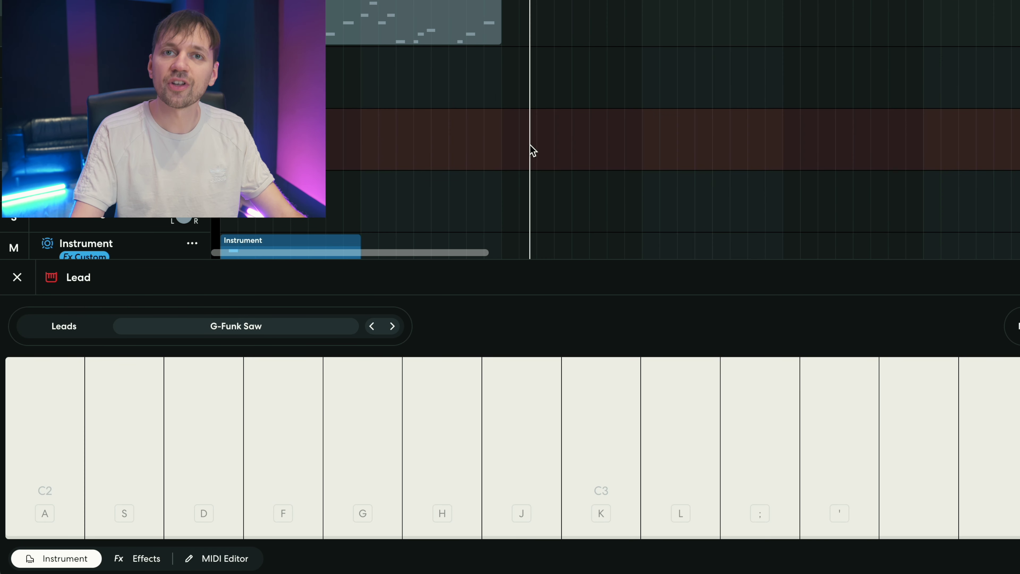
scroll(445, 199, down, 3)
click(372, 154)
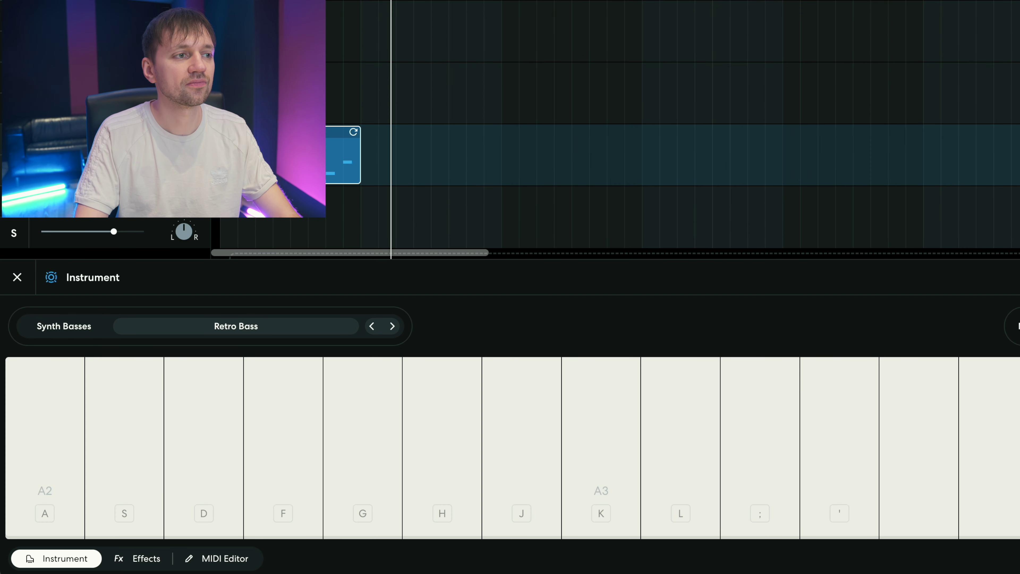
scroll(619, 129, up, 3)
scroll(620, 129, down, 4)
key(space)
click(344, 91)
click(343, 125)
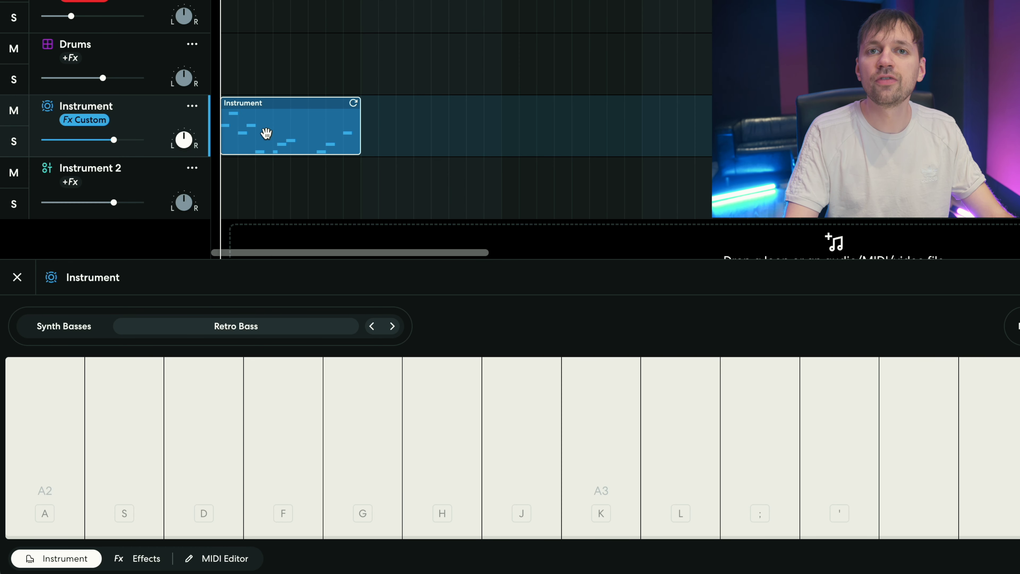
Step: Copy the bass region from the Instrument track and paste it at the start of the Instrument 2 track
right_click(264, 136)
click(313, 179)
click(303, 186)
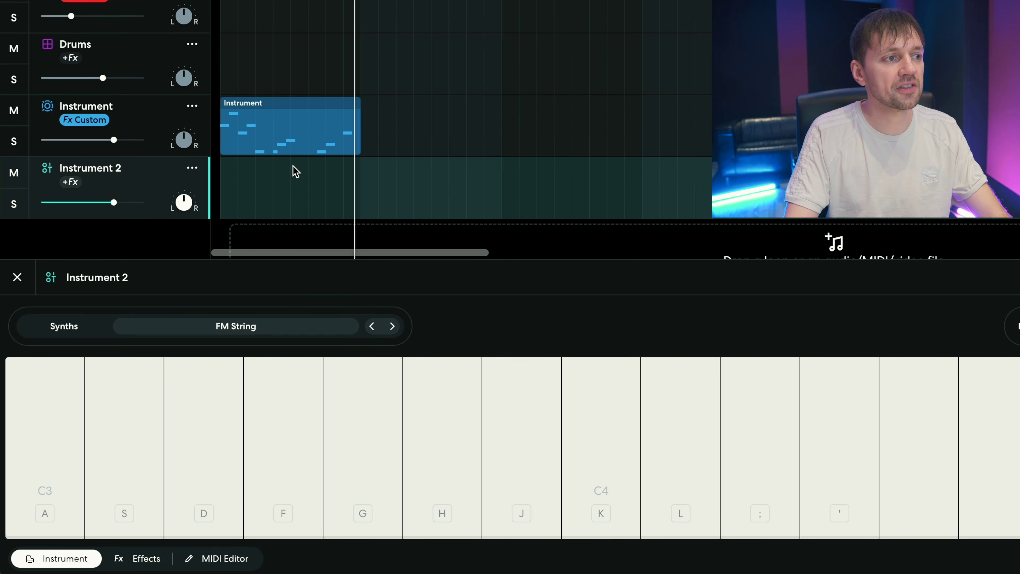
click(285, 148)
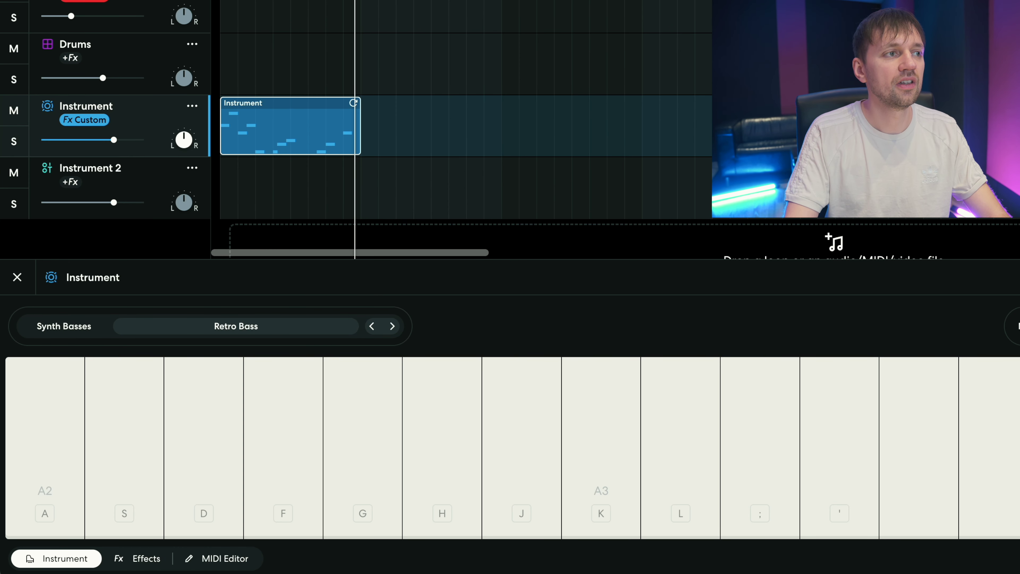
right_click(246, 186)
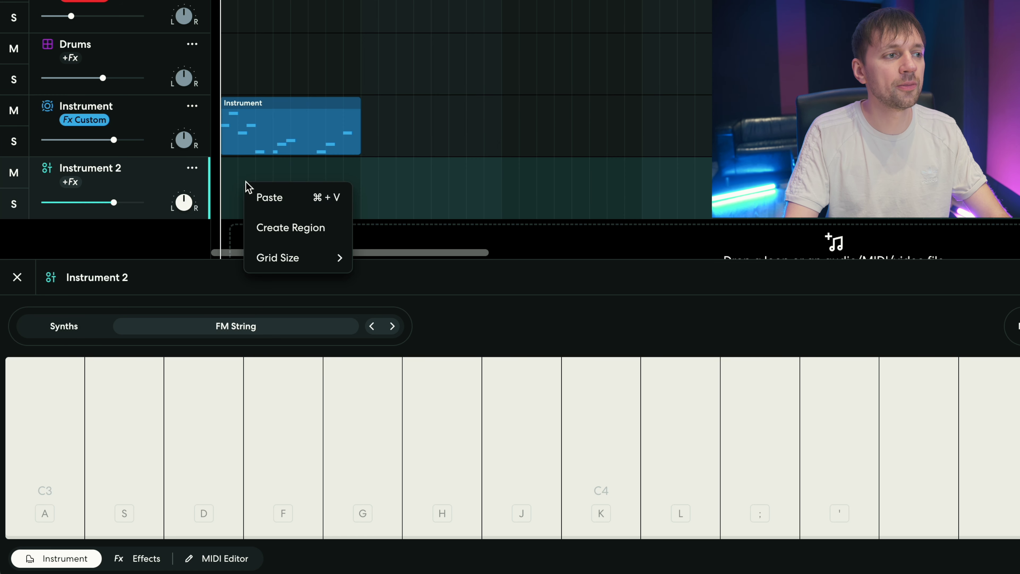
click(265, 197)
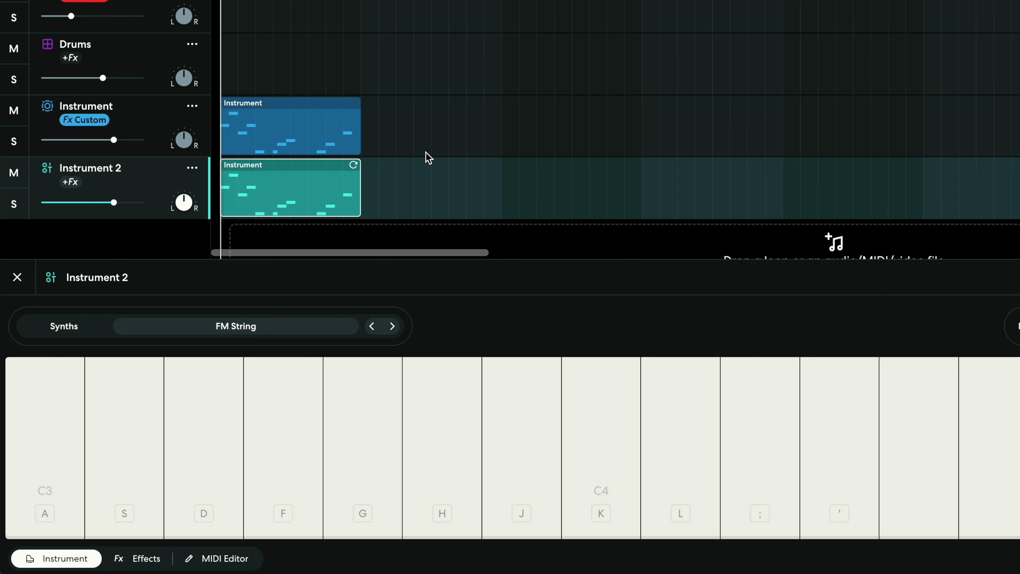
Step: Solo the Instrument 2 track and delete the C3, G2 and second A2 notes between beats 1 and 1.3 of its region
click(14, 203)
double_click(282, 179)
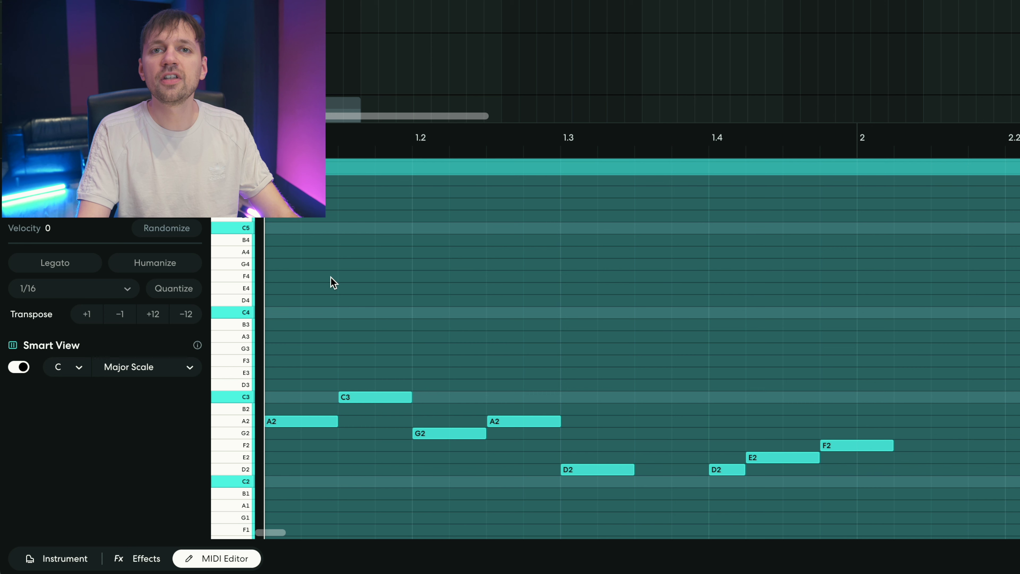
drag(387, 364, 397, 406)
key(BackSpace)
click(524, 421)
key(BackSpace)
click(441, 434)
key(Delete)
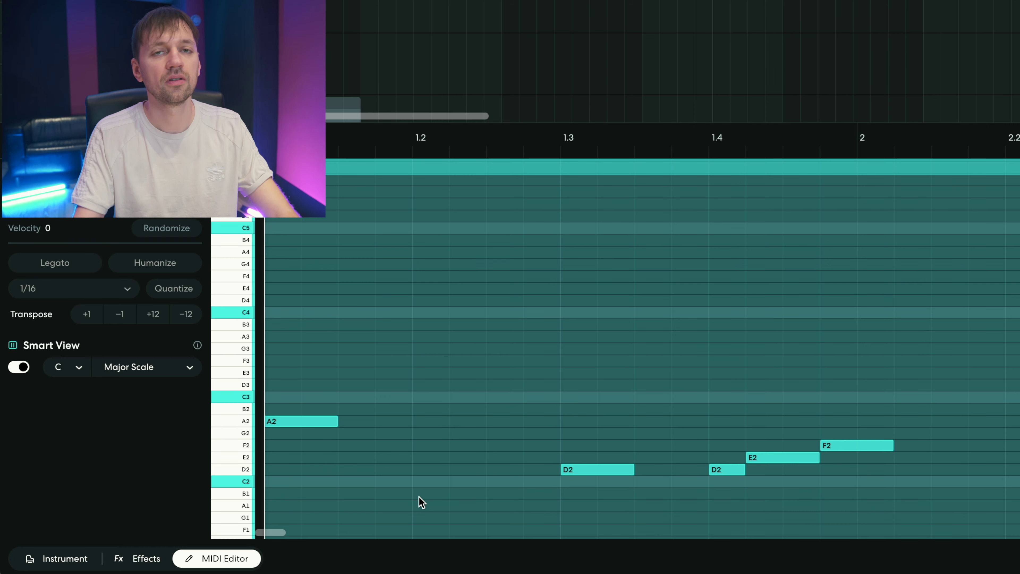
Step: Delete the short D2 and the E2 before bar 2 and the D2 before 2.3, and start the F2 note at bar 2
key(space)
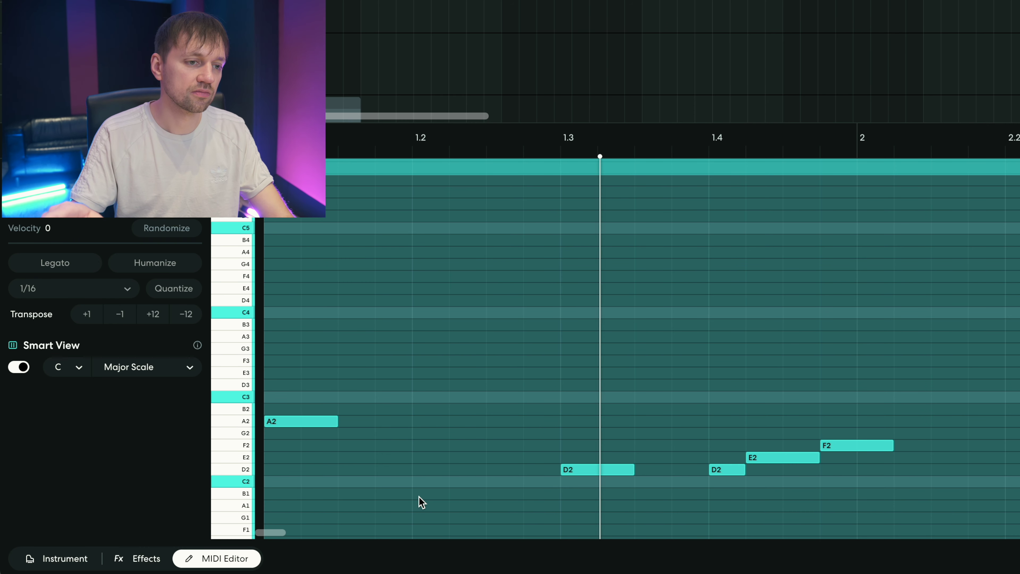
key(space)
drag(788, 438, 719, 494)
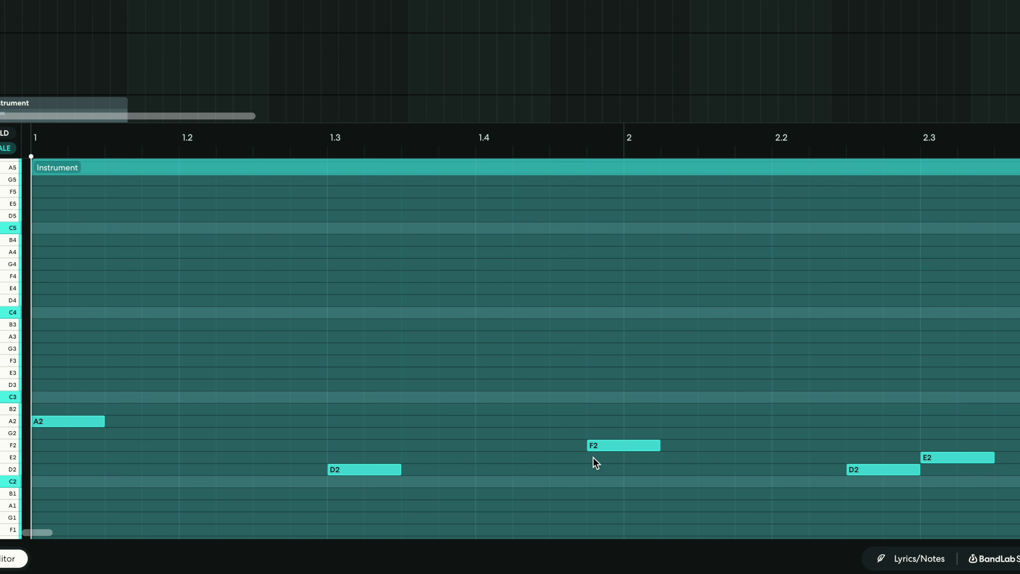
key(space)
key(BackSpace)
scroll(520, 349, right, 2)
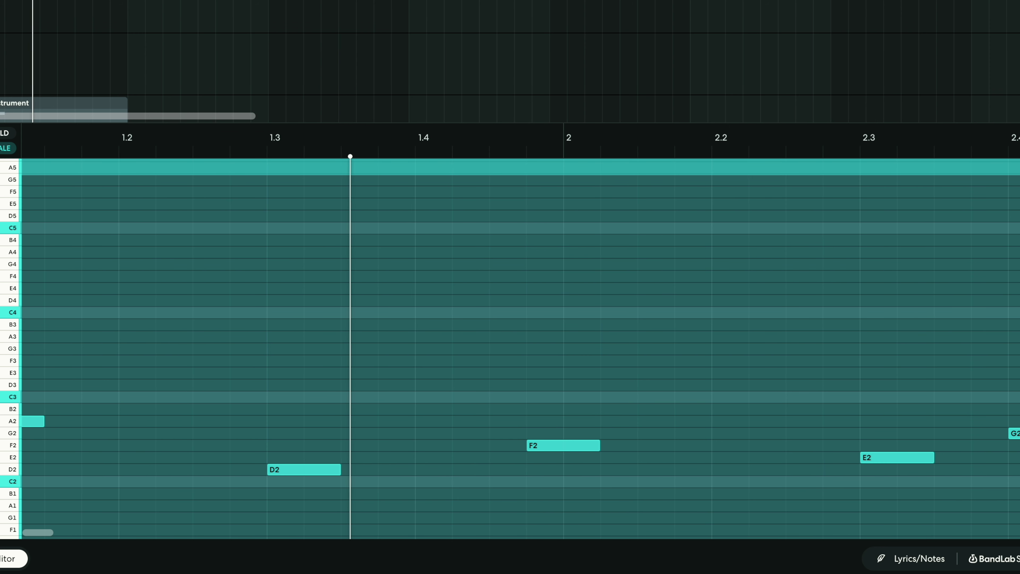
scroll(998, 483, left, 2)
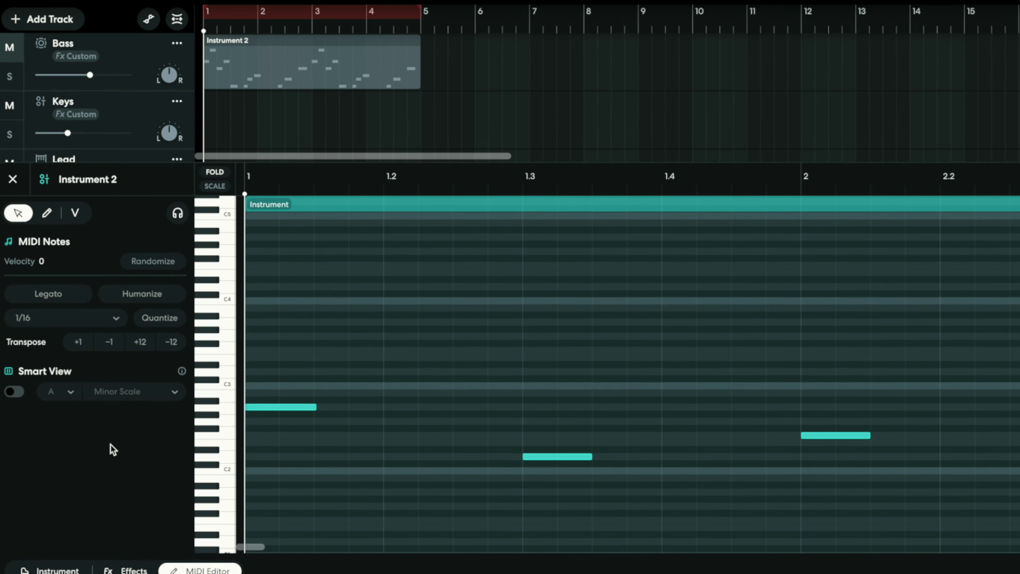
Step: Turn on Smart View with the A Minor Scale and limit the piano roll to the notes of that scale
click(14, 392)
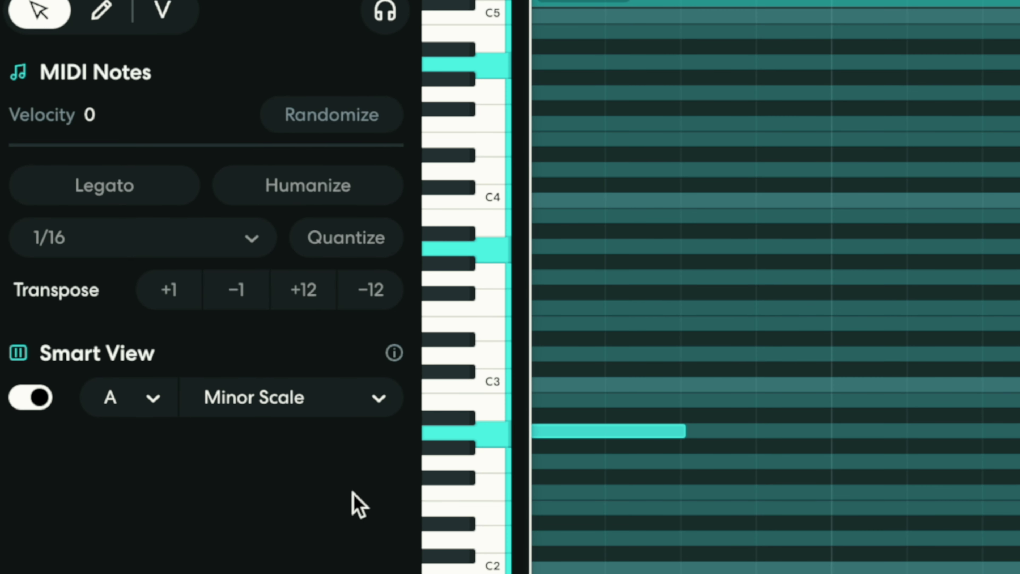
click(125, 402)
click(126, 402)
click(219, 408)
click(237, 402)
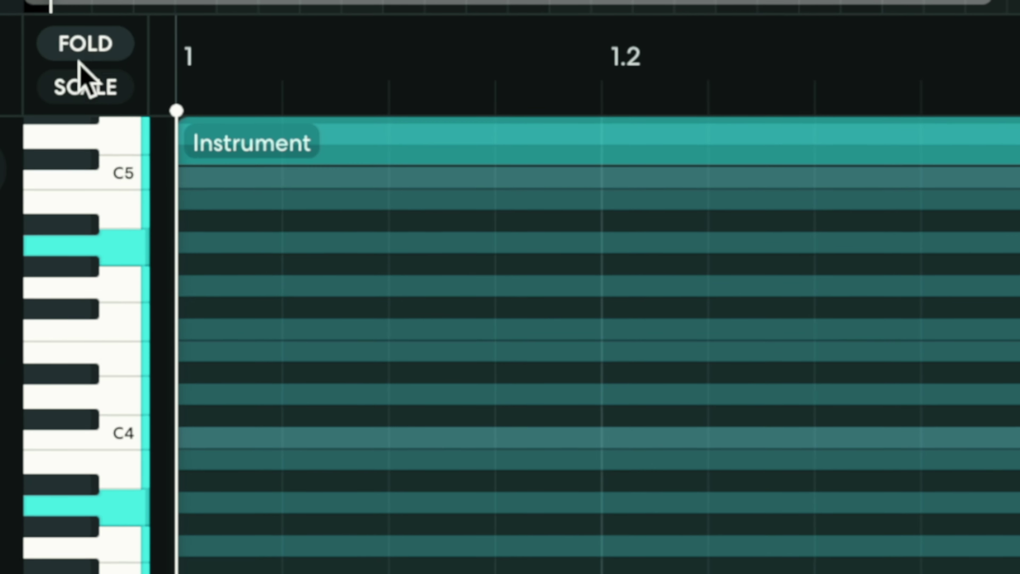
click(71, 85)
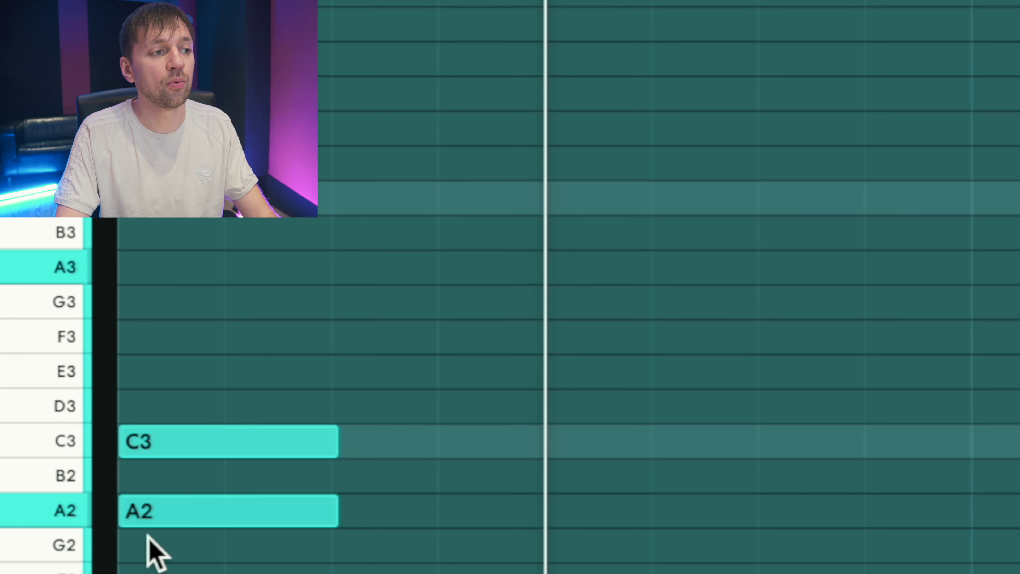
Step: Build an A minor chord at bar 1 by adding C3 and E3 above the A2 note
click(51, 404)
click(49, 396)
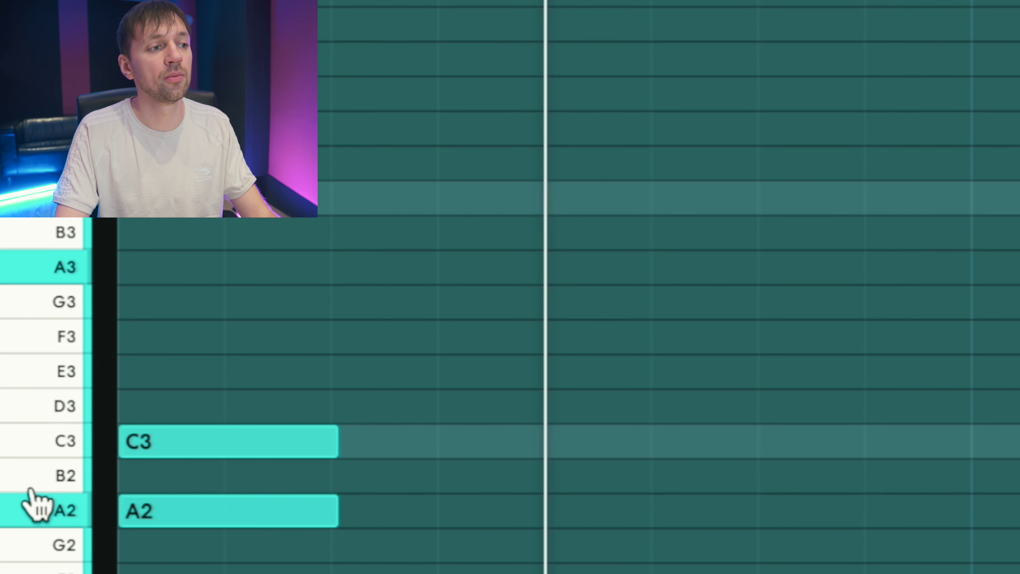
click(40, 474)
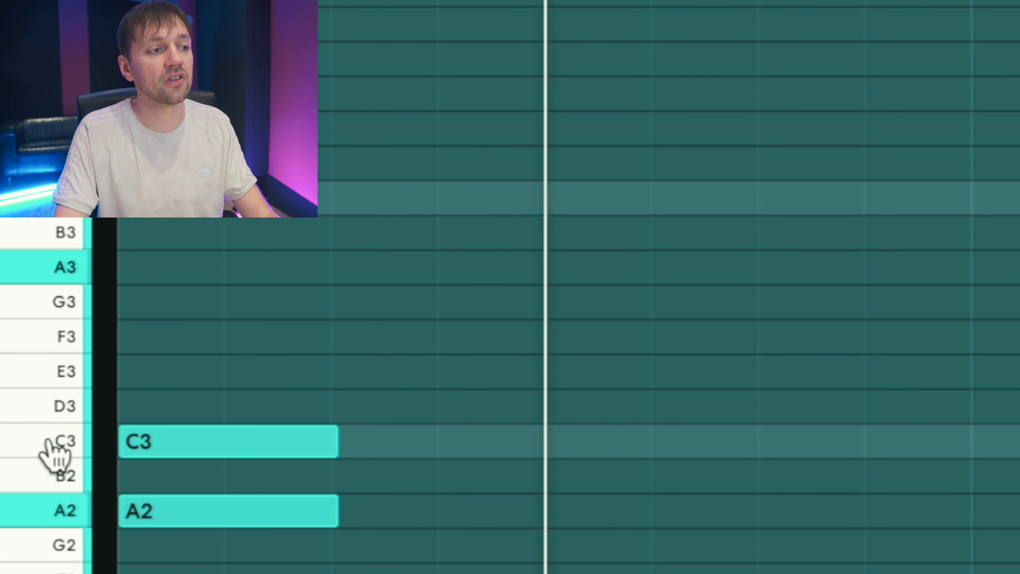
drag(132, 388, 169, 369)
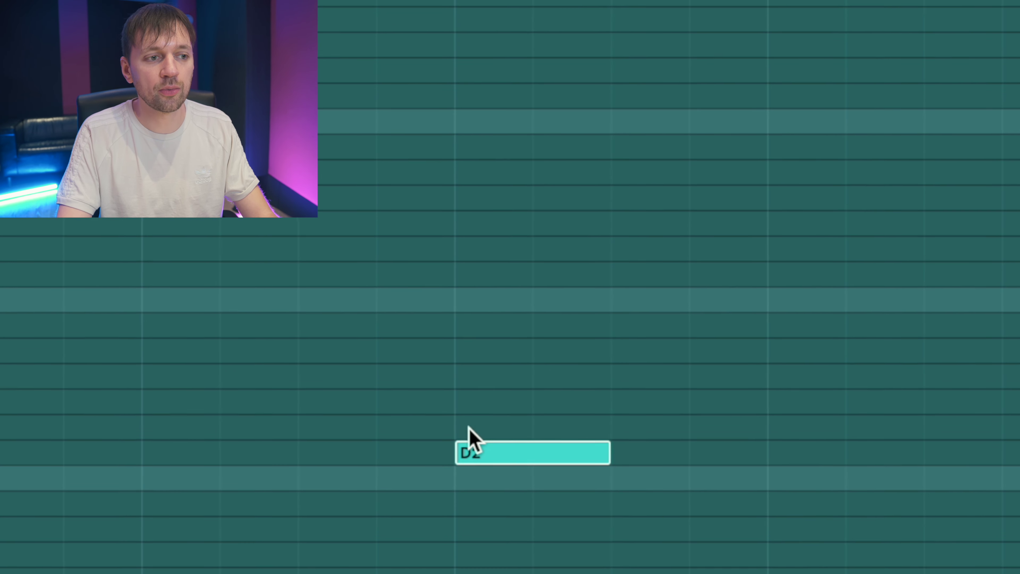
Step: Build a D minor chord at 1.3 by adding F2 and A2 above the D2 note, and play the result
click(296, 442)
drag(498, 434, 499, 433)
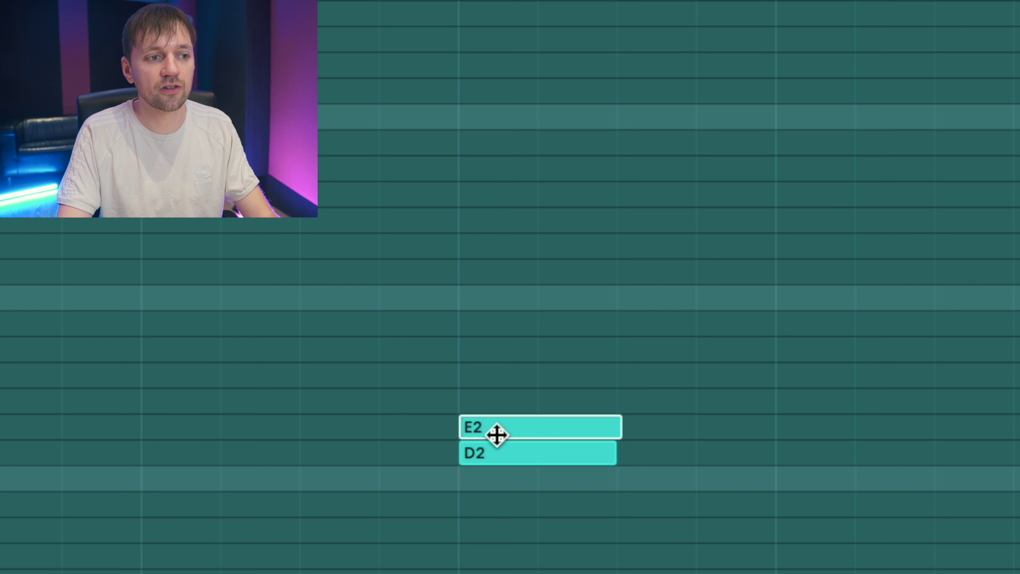
key(Up)
drag(520, 351, 537, 362)
click(507, 361)
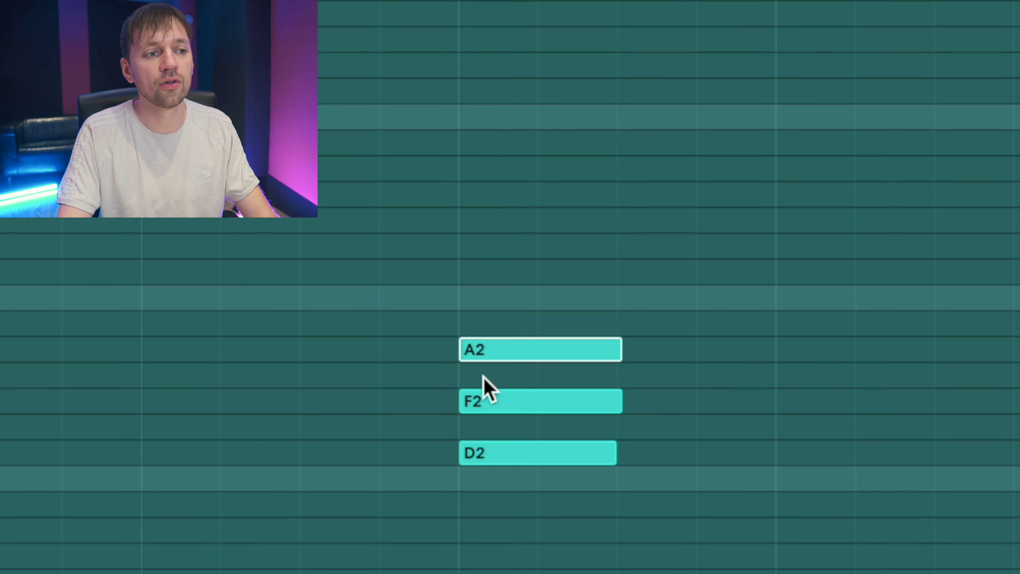
drag(437, 353, 567, 333)
key(space)
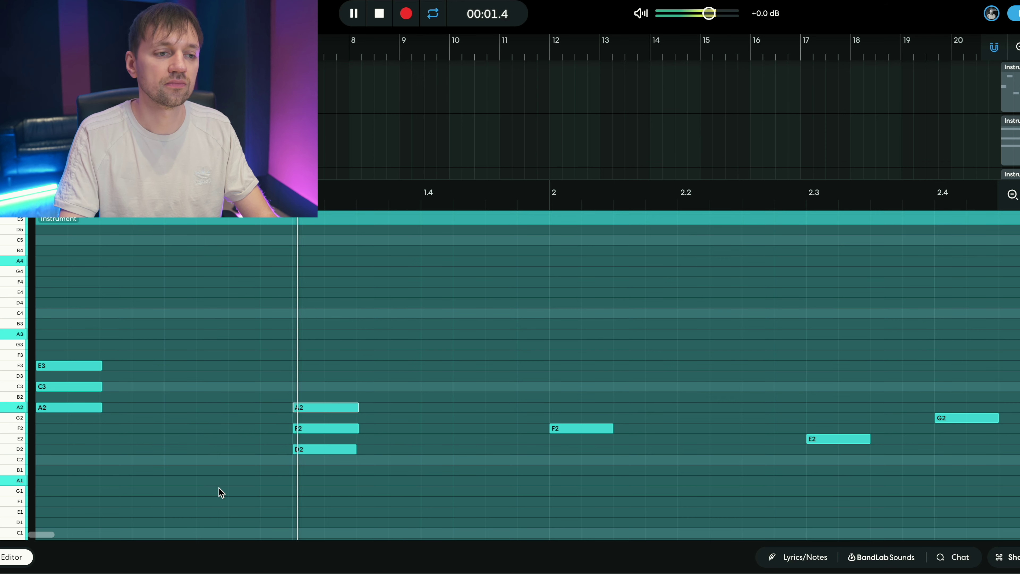
key(space)
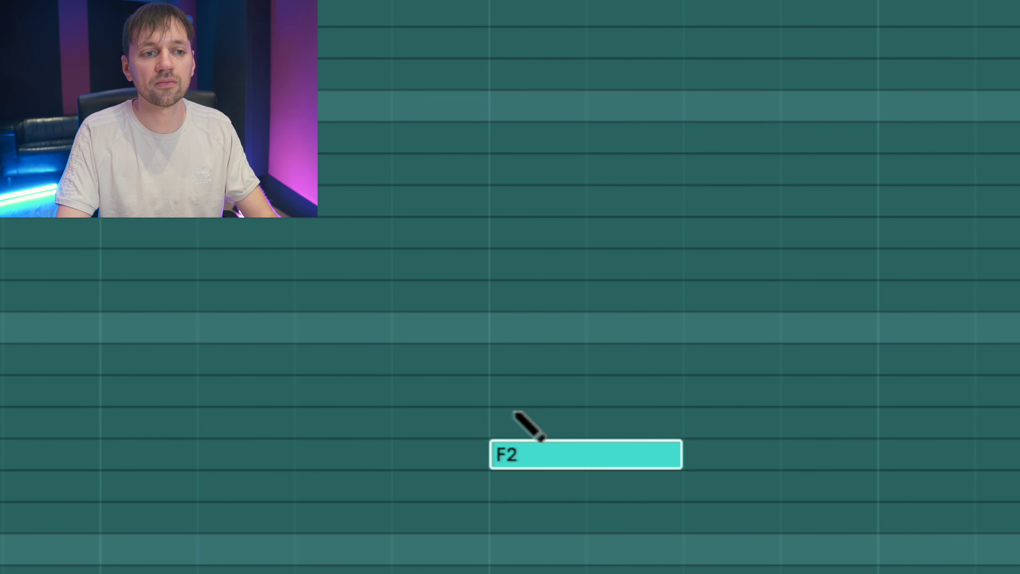
Step: Build an F major chord at bar 2 by adding A2 and C3 above the F2 note, and play the result
click(559, 417)
drag(569, 416, 556, 409)
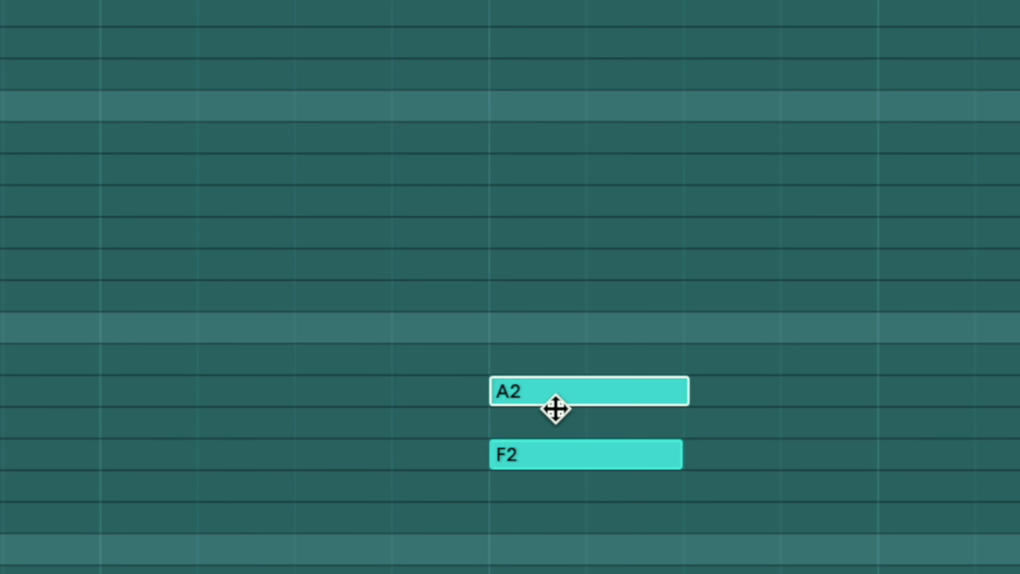
click(491, 322)
key(space)
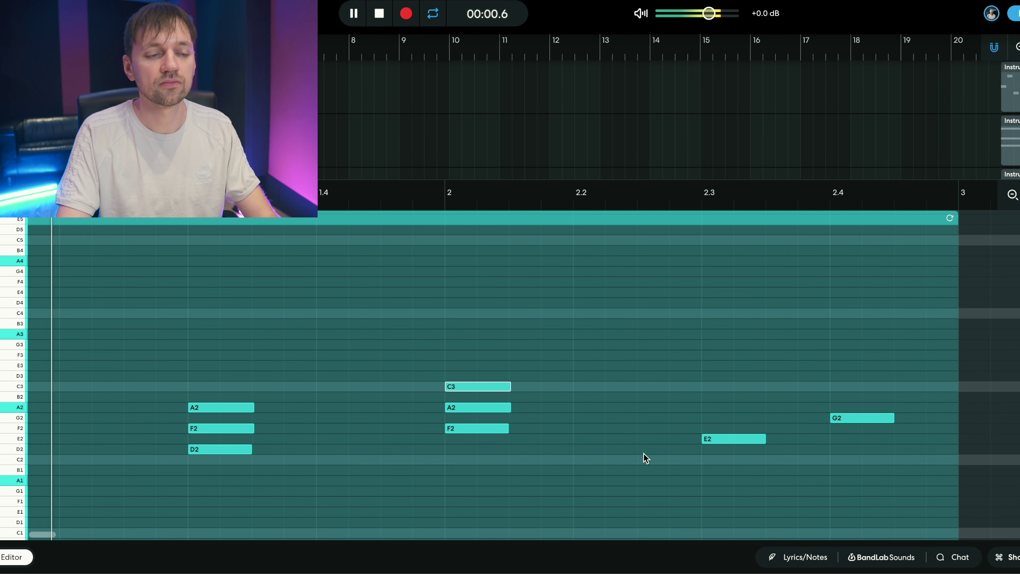
scroll(643, 453, left, 1)
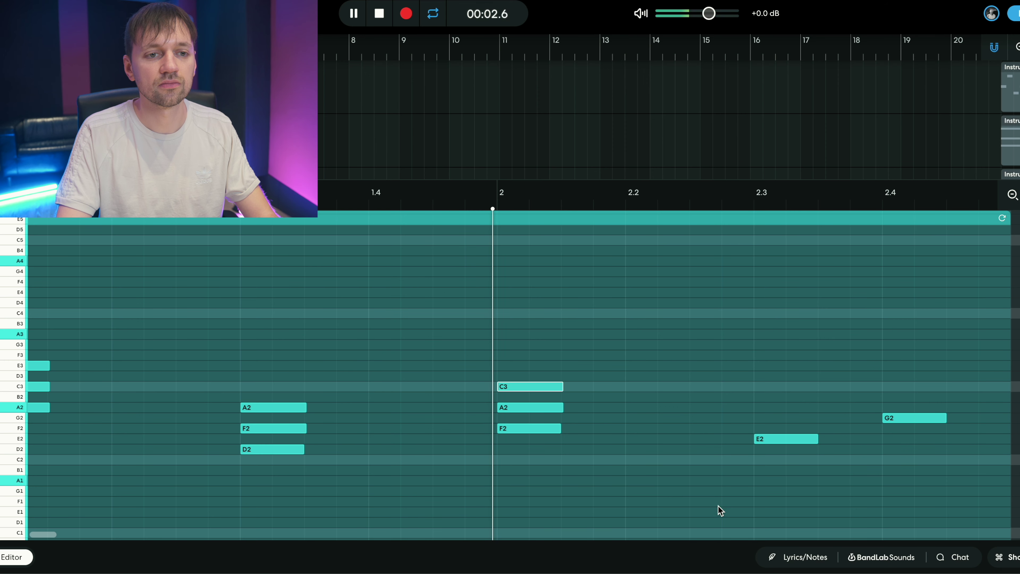
key(space)
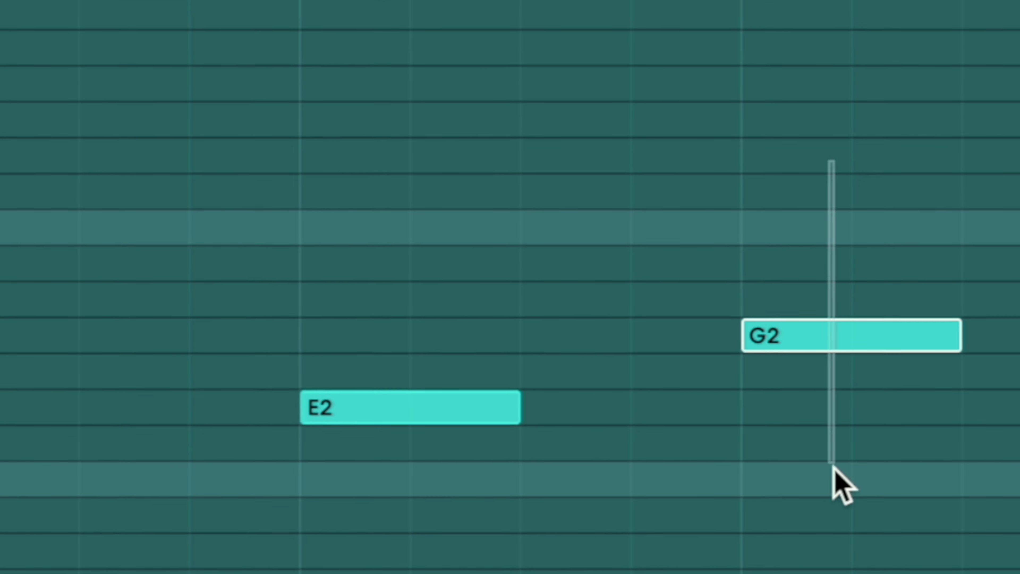
Step: Delete the G2 note at 2.4 and build an E minor chord at 2.3 by adding G2 and B2 above E2
click(945, 420)
key(Delete)
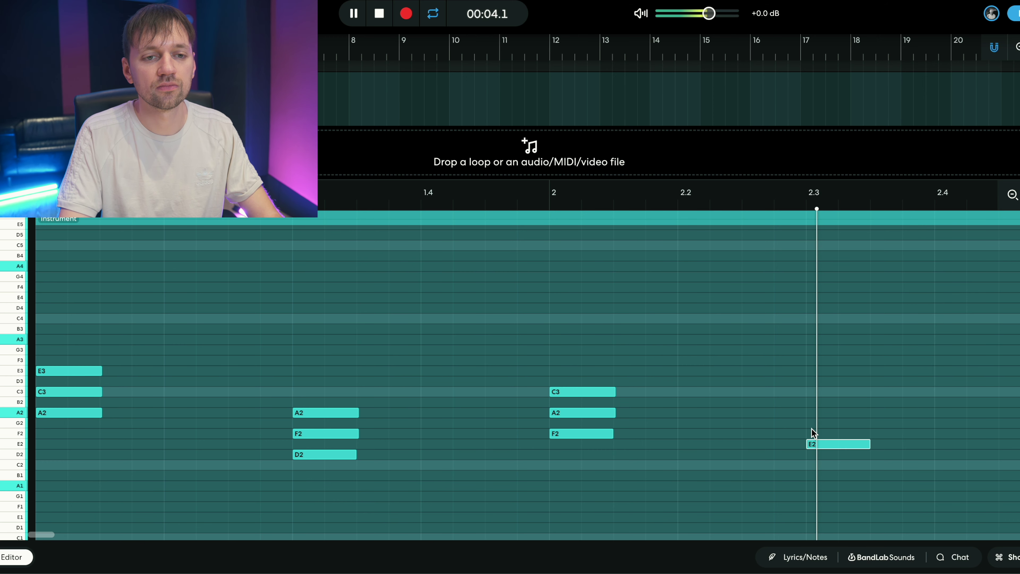
key(space)
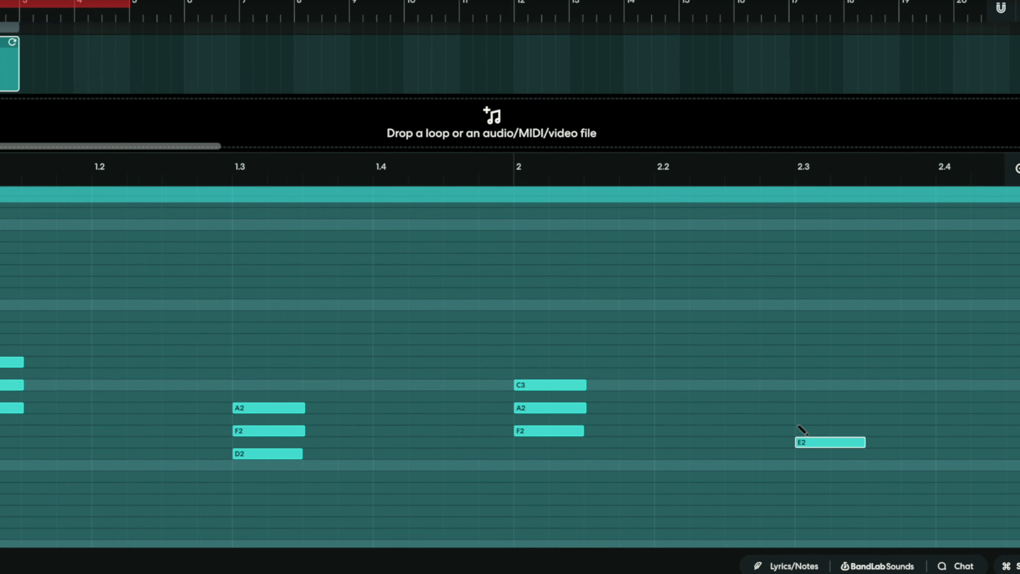
click(823, 423)
click(825, 404)
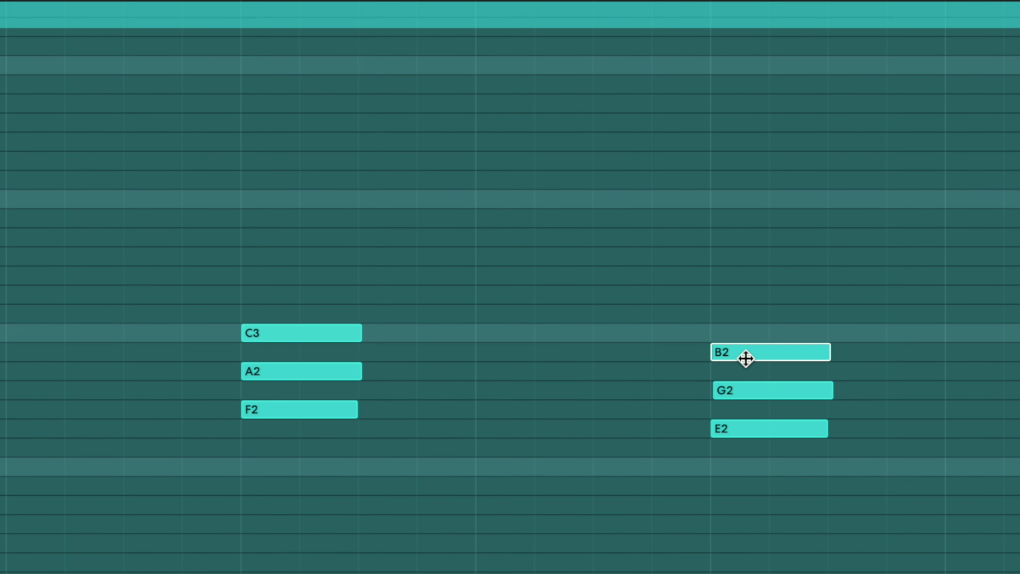
Step: Play back the complete four-chord progression on the Instrument 2 track
key(space)
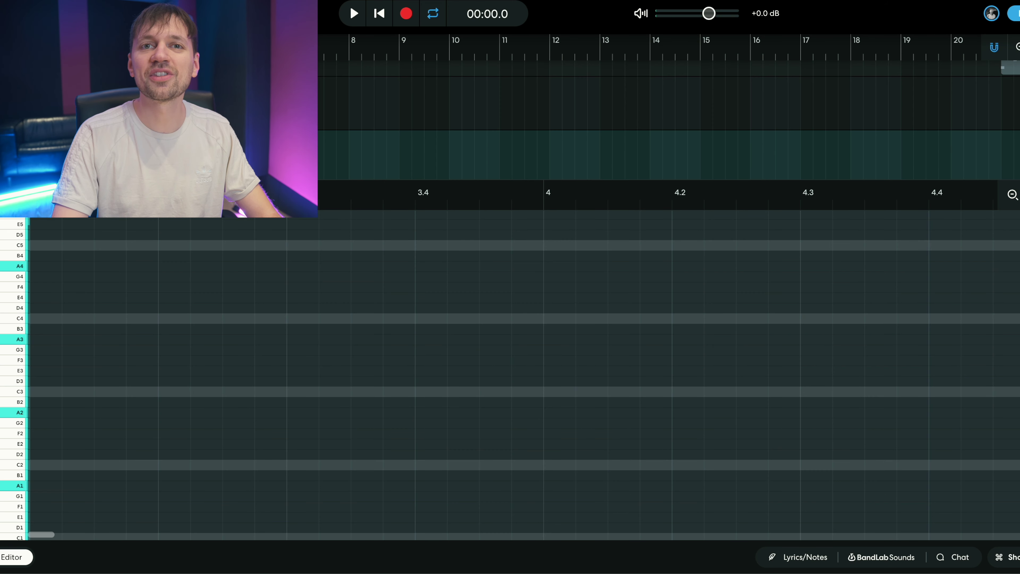
scroll(669, 119, down, 2)
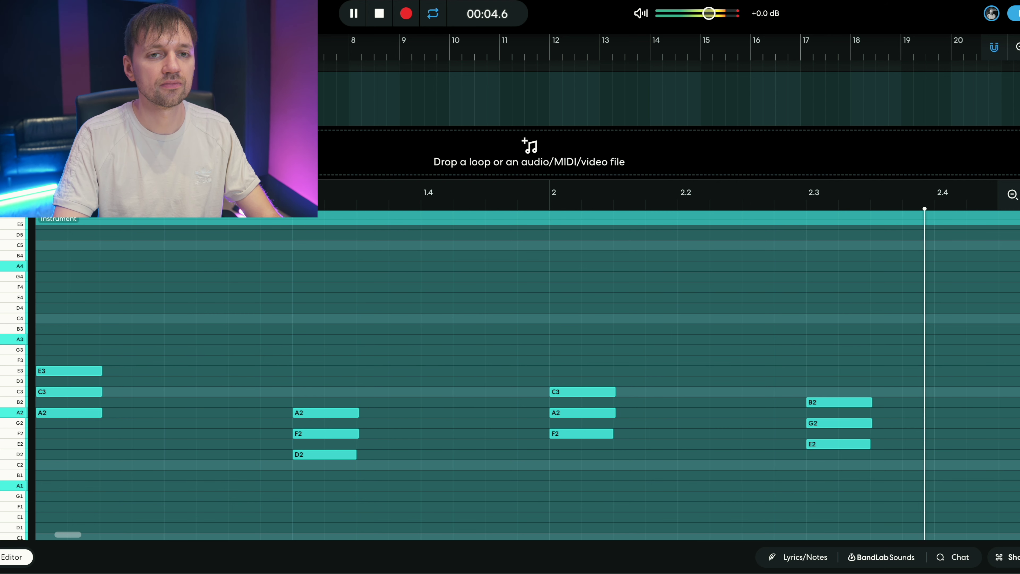
key(space)
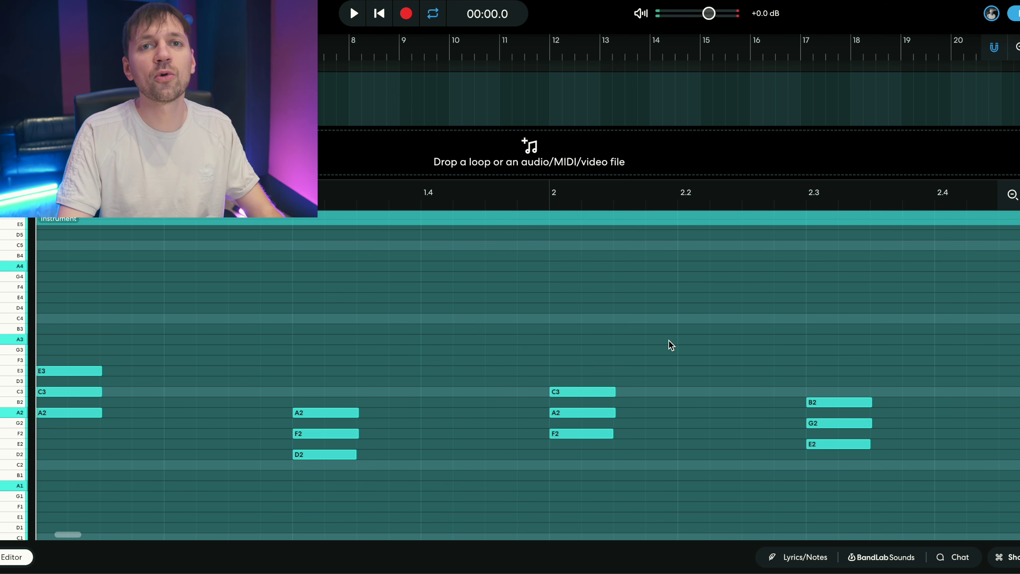
Step: Move all notes of the four chords up one octave
drag(870, 287, 36, 493)
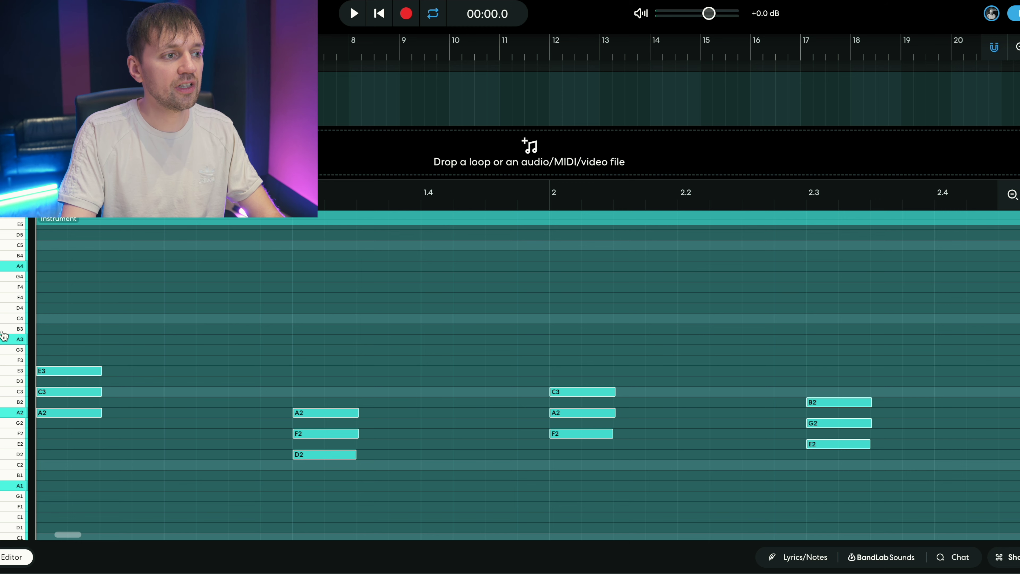
drag(56, 414, 53, 341)
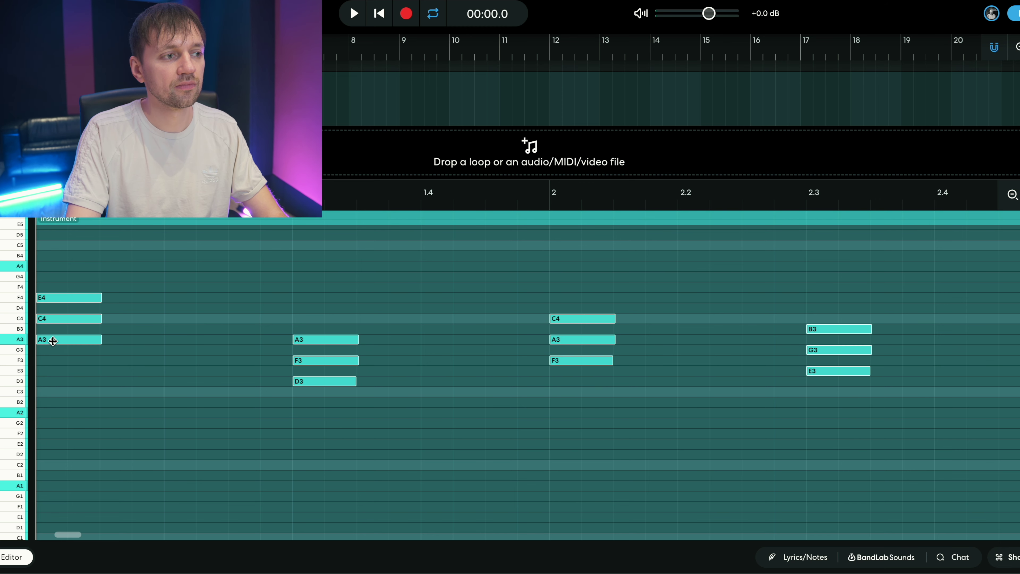
Step: Play back the raised chords, and lengthen every chord note to just under two beats
key(space)
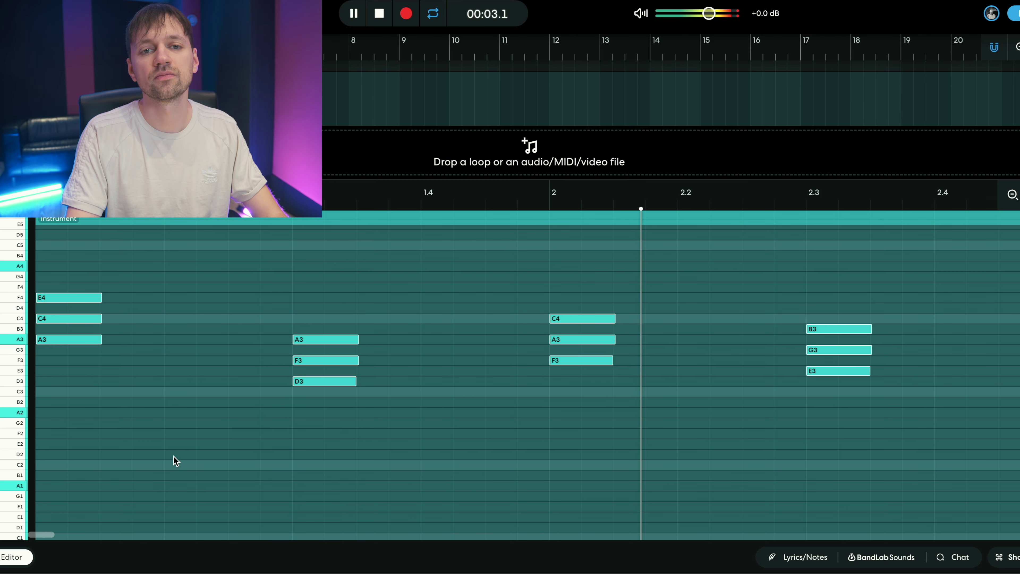
key(space)
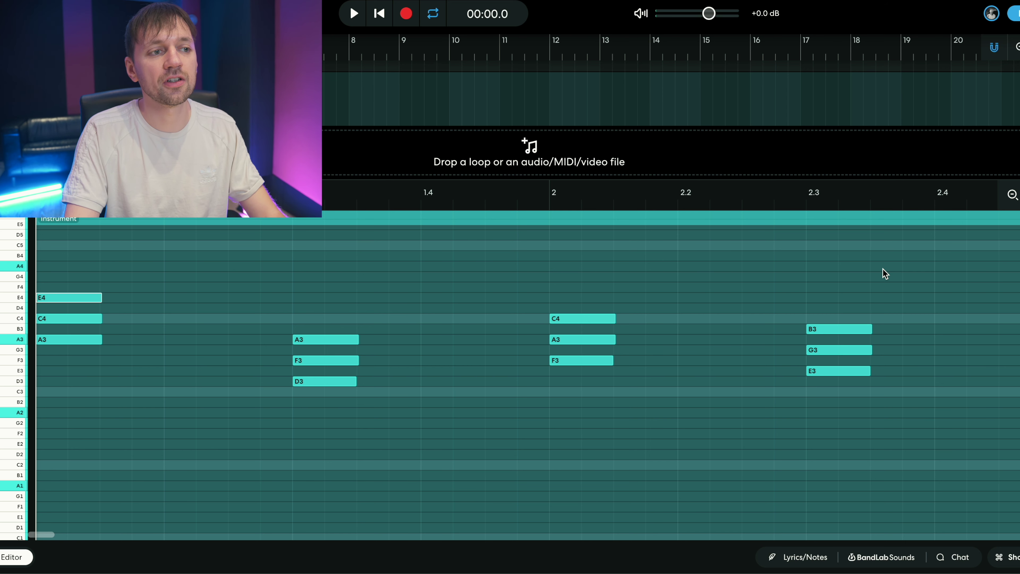
drag(883, 244, 51, 444)
drag(100, 297, 254, 313)
key(space)
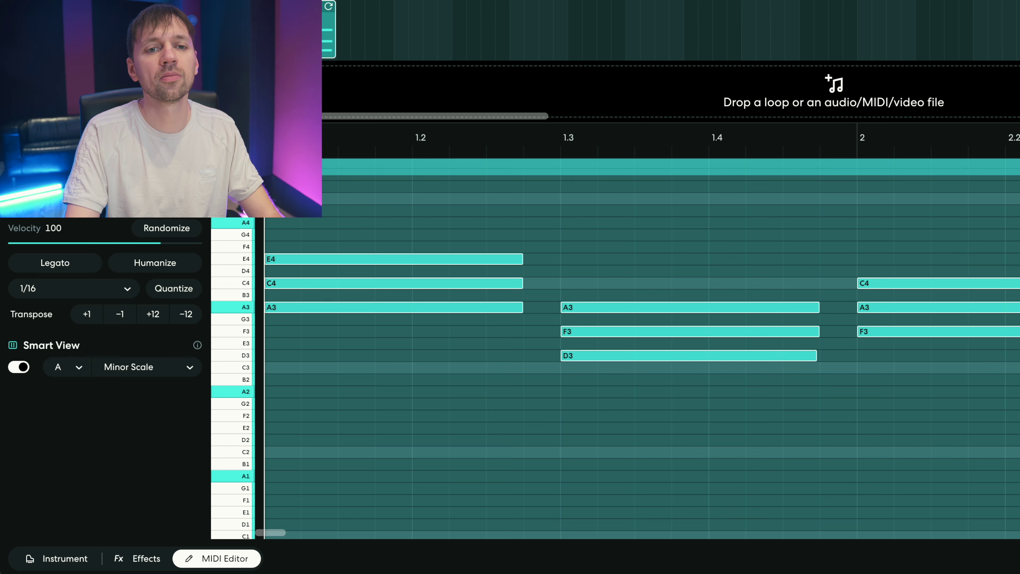
Step: Show the out-of-scale keys in the piano roll and raise the middle note of the chord at 2.3 one semitone to A♭3
drag(112, 44, 100, 55)
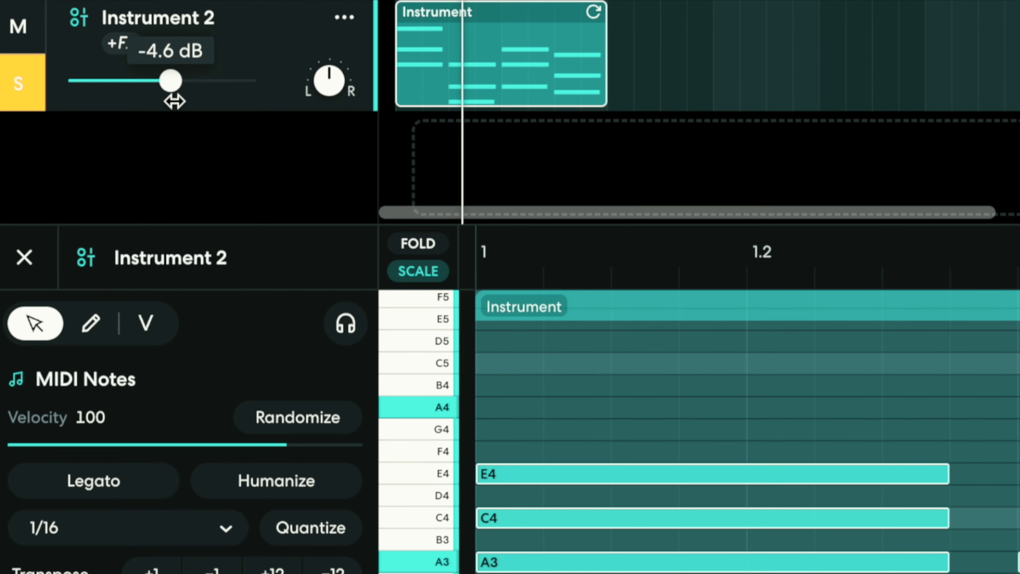
drag(174, 101, 149, 107)
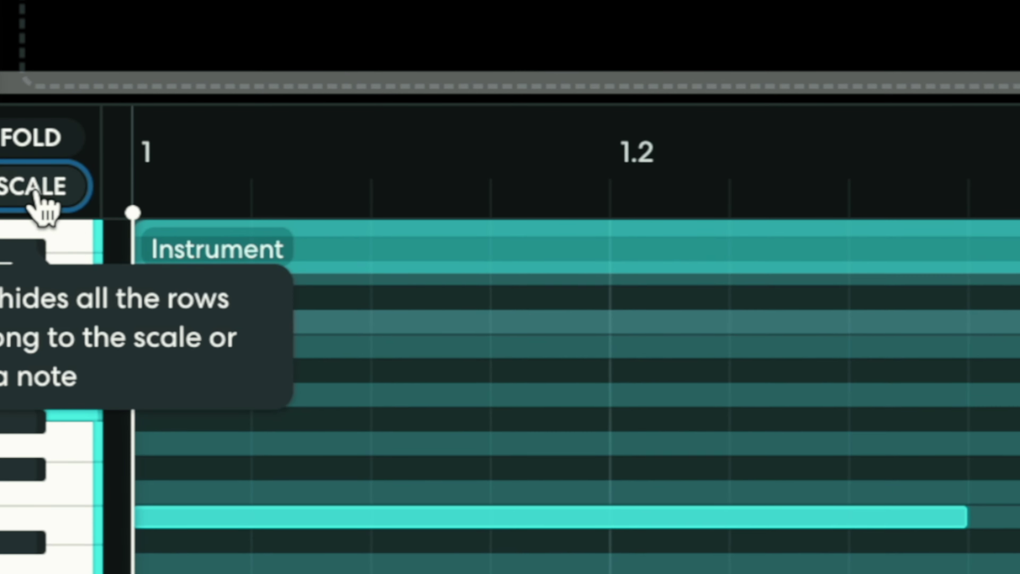
click(9, 203)
click(35, 193)
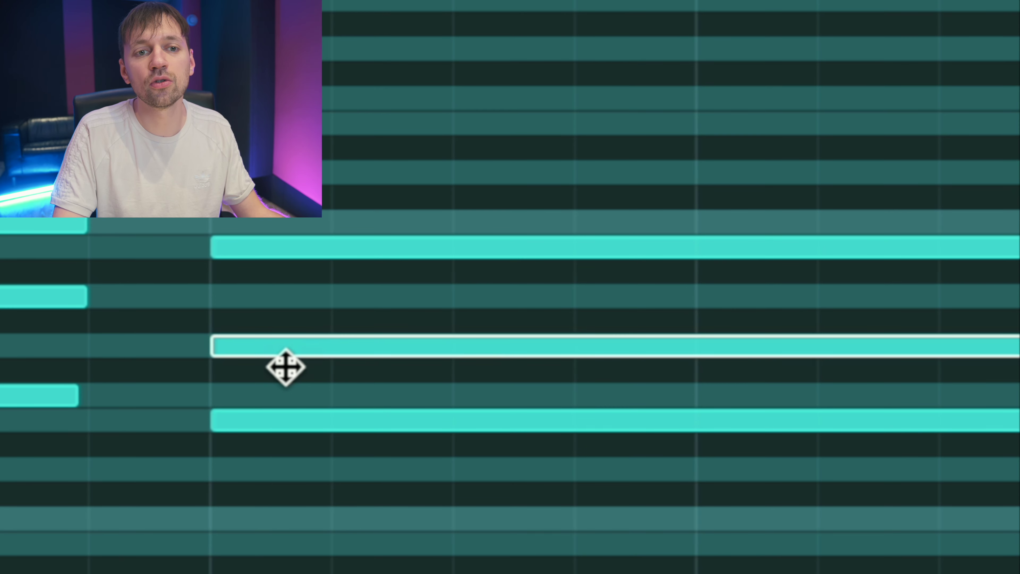
drag(285, 364, 285, 347)
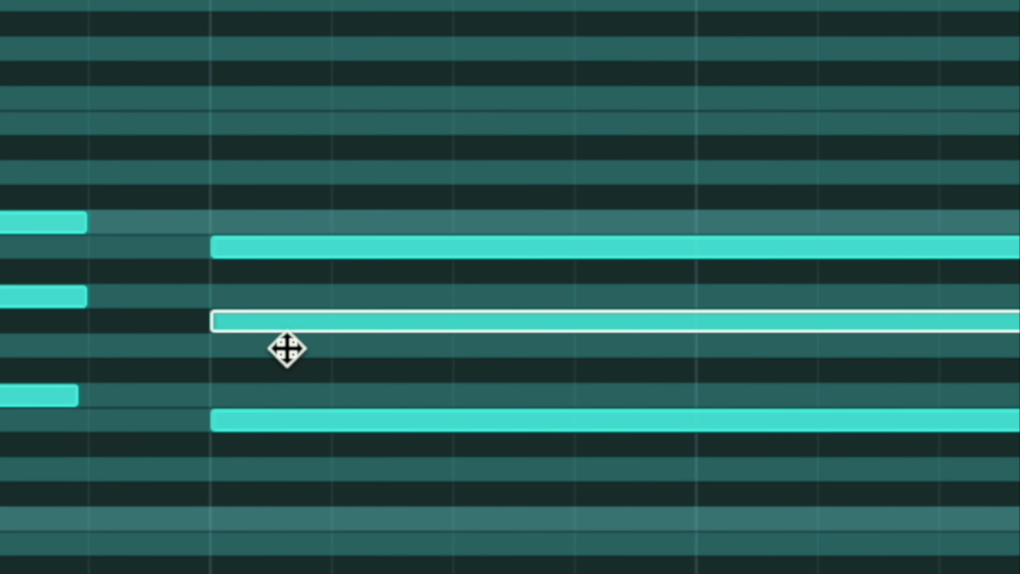
drag(161, 304, 269, 363)
drag(746, 355, 746, 355)
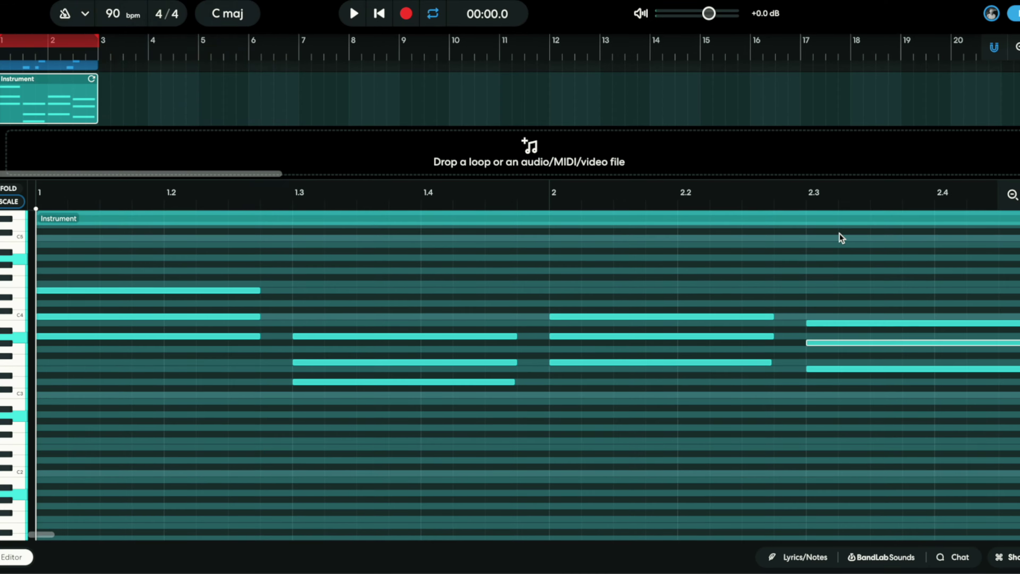
Step: Play back the four-chord progression to hear the altered middle note of the chord at 2.3
drag(772, 193, 774, 419)
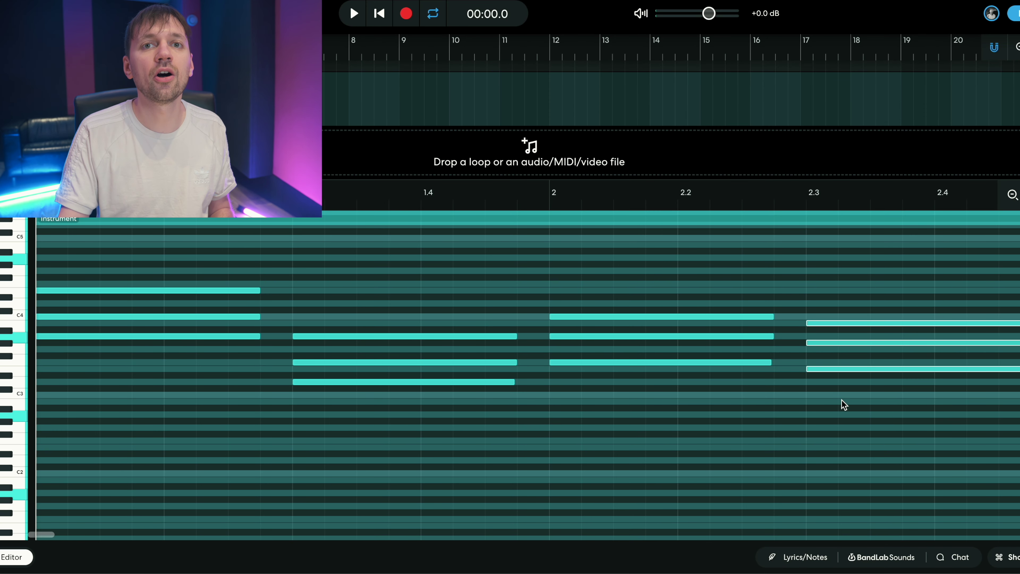
click(699, 420)
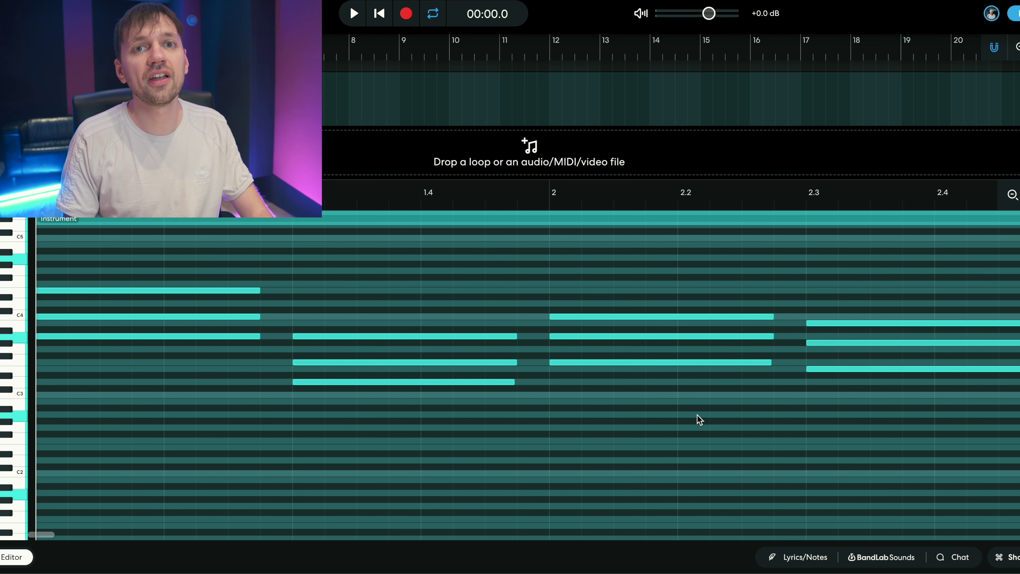
key(space)
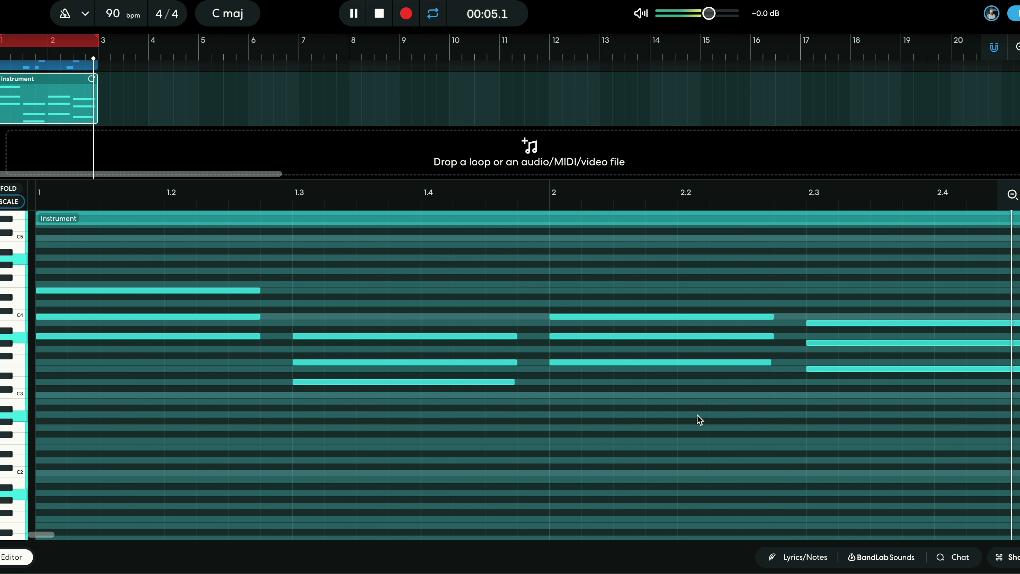
key(space)
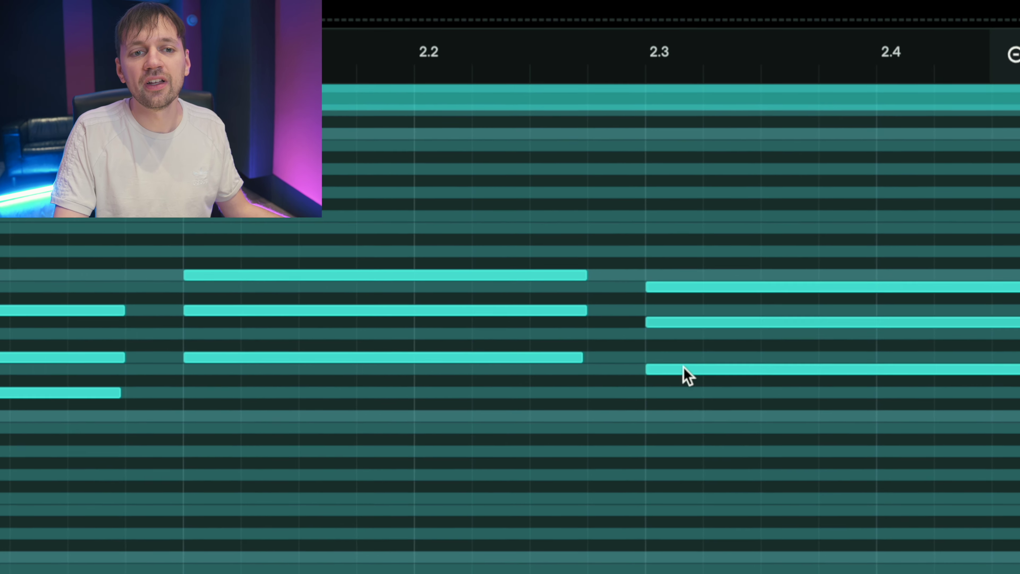
Step: Raise the lowest note of the chord at 2.3 one semitone to F3, and play the progression with only the used keys displayed
click(828, 368)
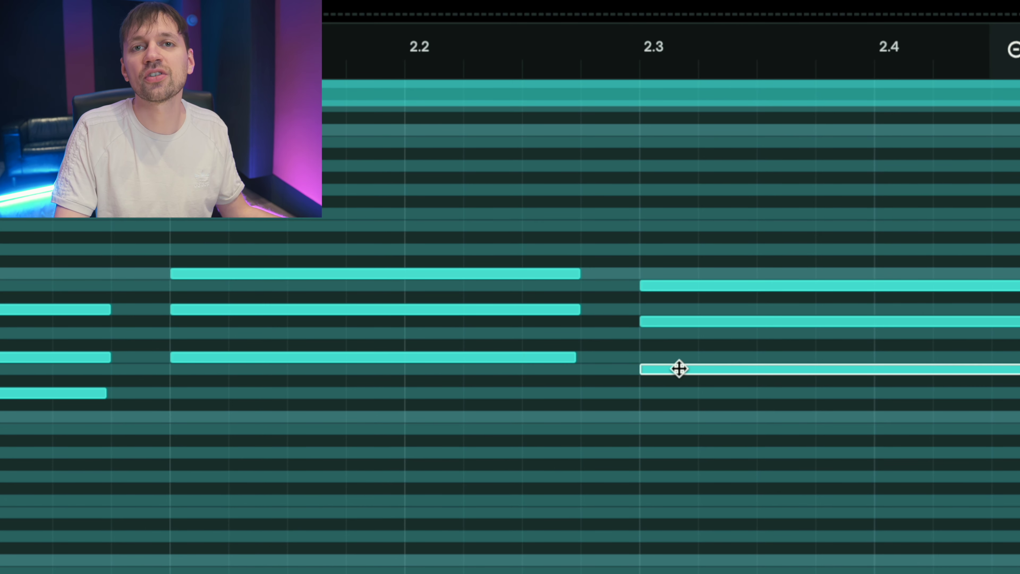
key(Up)
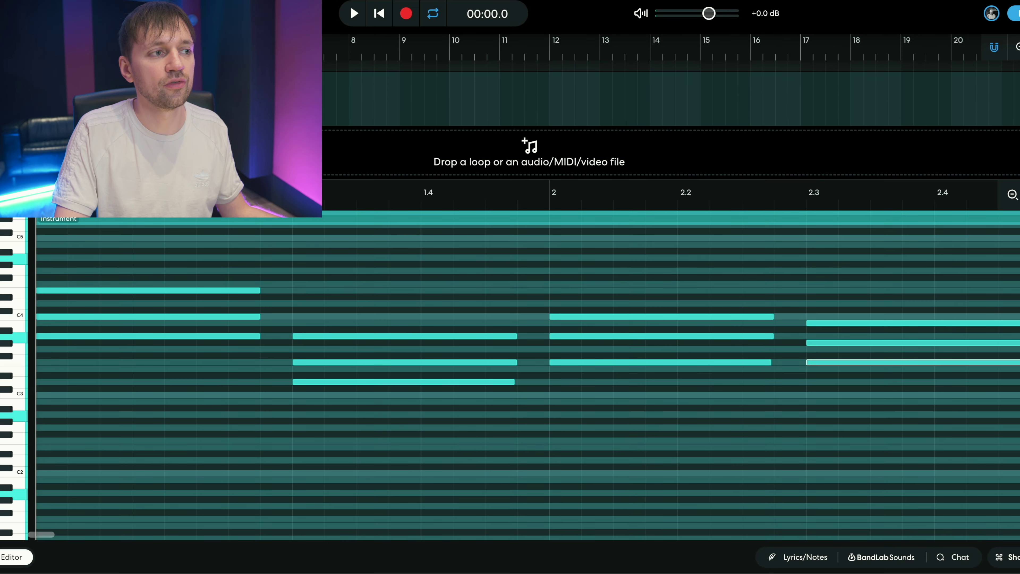
key(f)
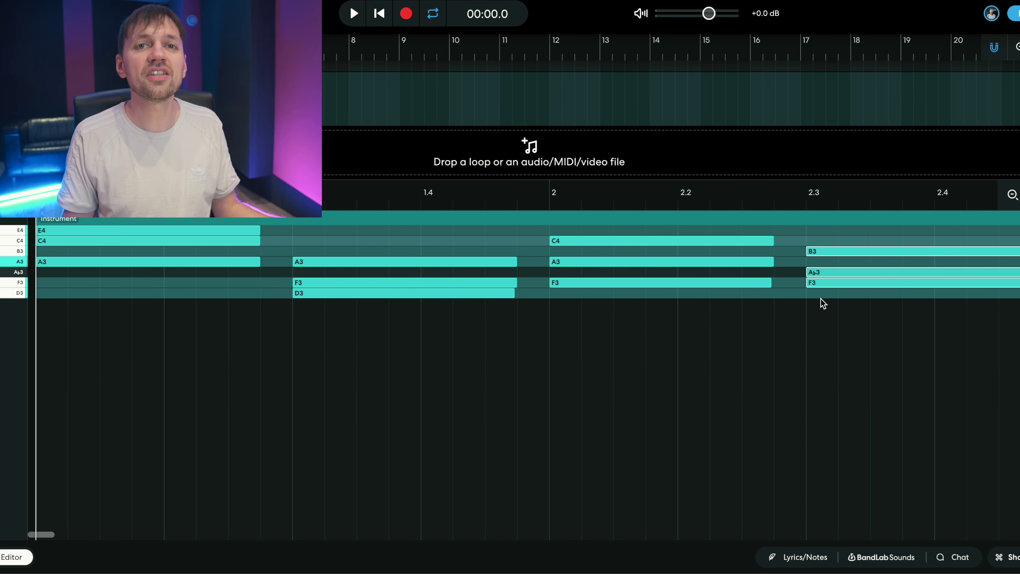
key(space)
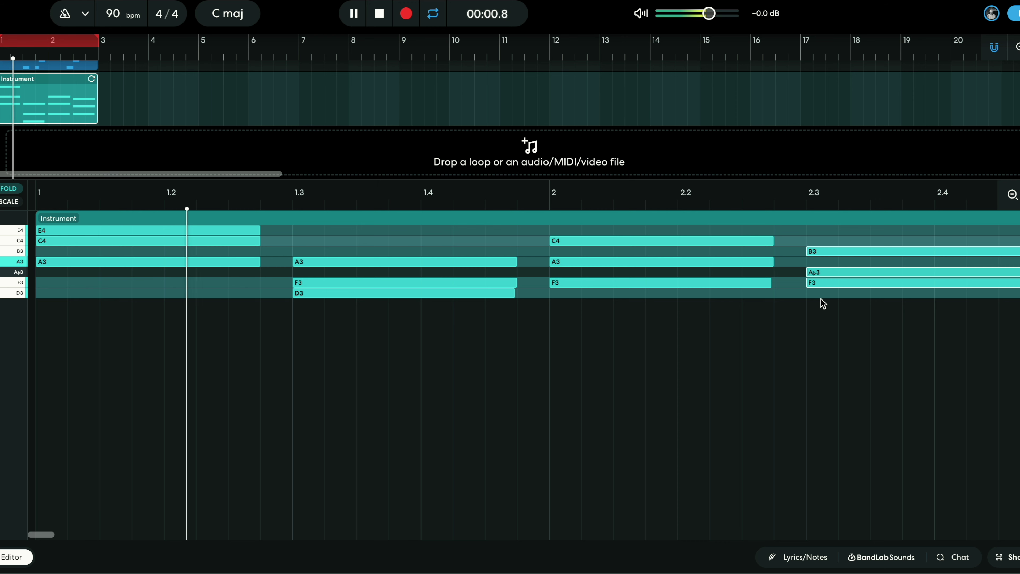
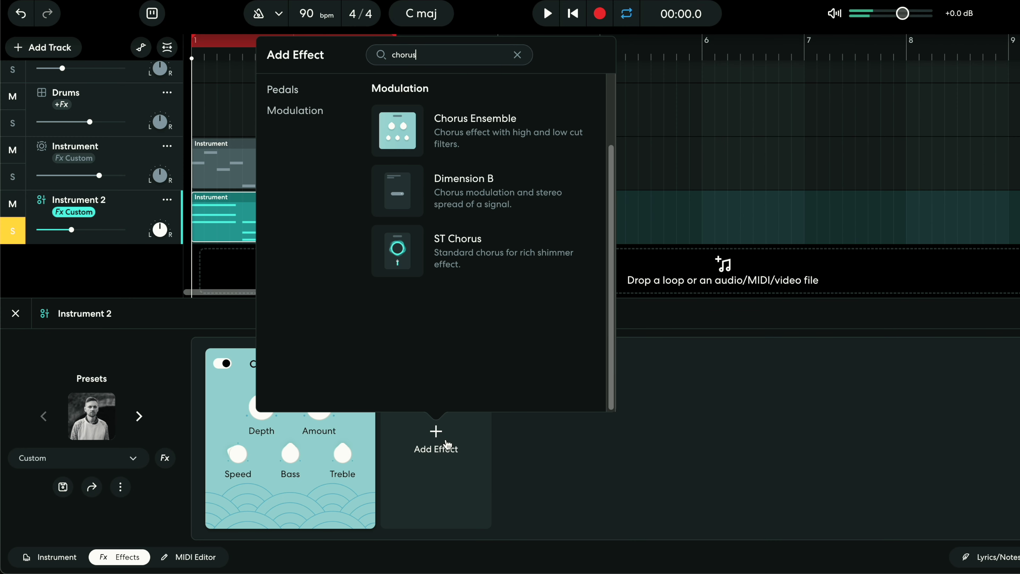
Step: Add the Univerb reverb after Chorus Ensemble on the Instrument 2 track and play back the chords
text(re)
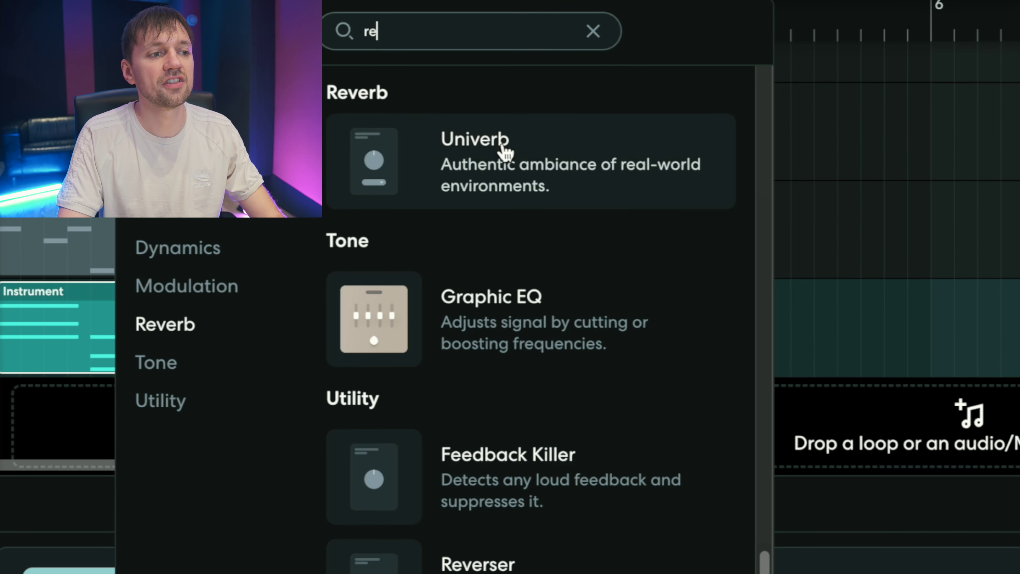
click(477, 153)
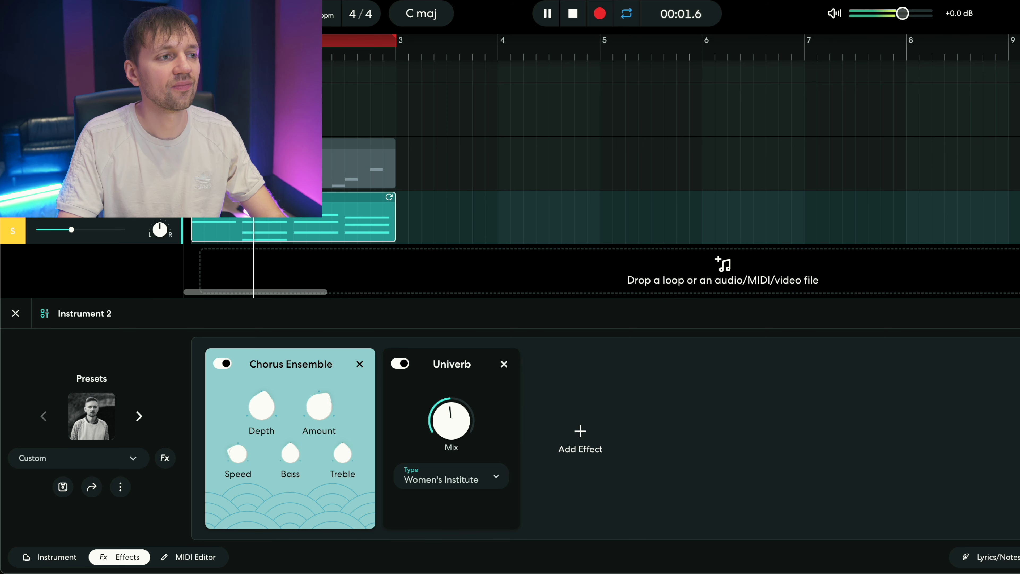
key(space)
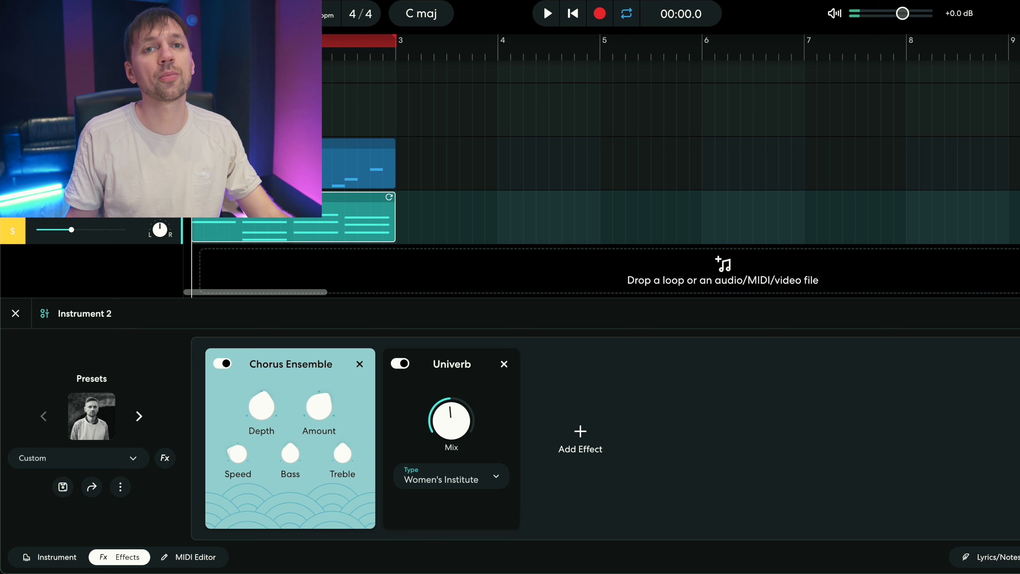
key(space)
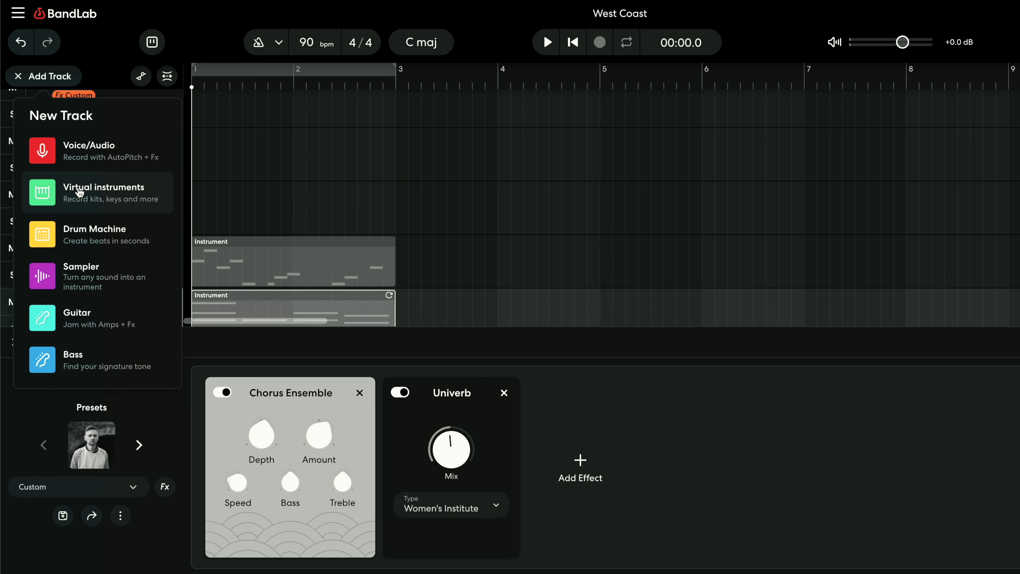
Step: Add a virtual instrument track, find the G-Funk sounds, preview G-Funk Saw and load it as the lead
click(79, 192)
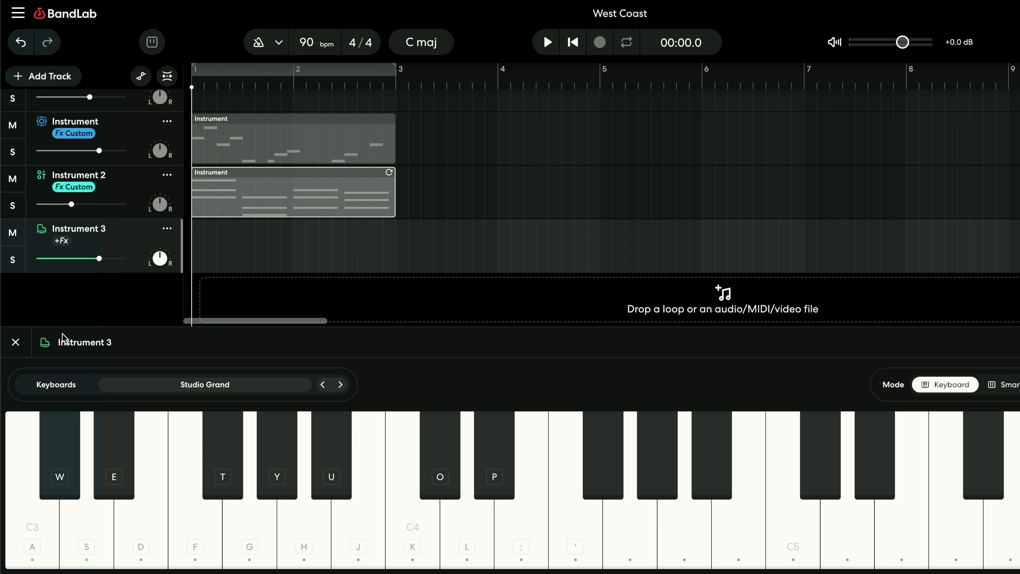
click(117, 390)
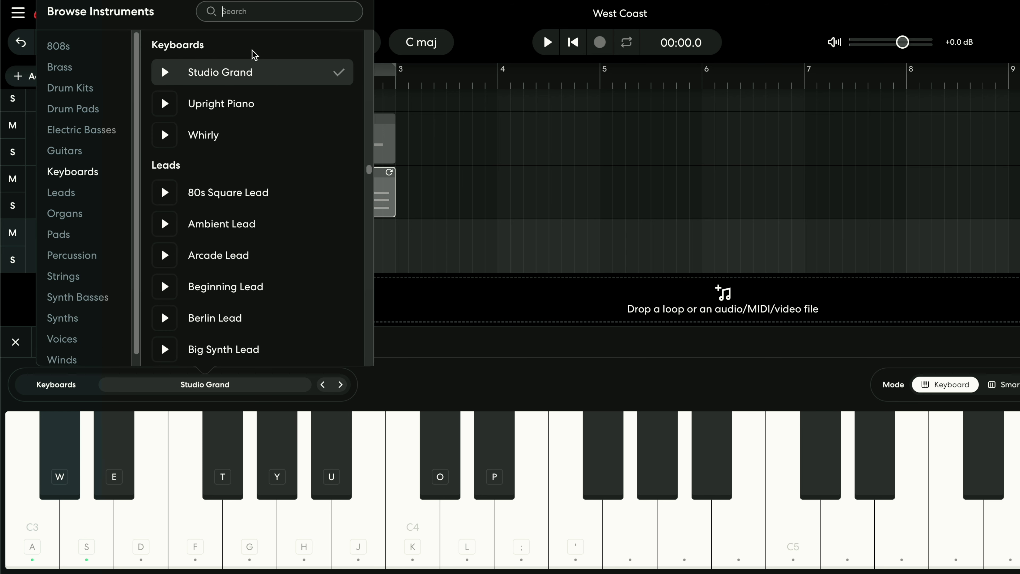
text(g-f)
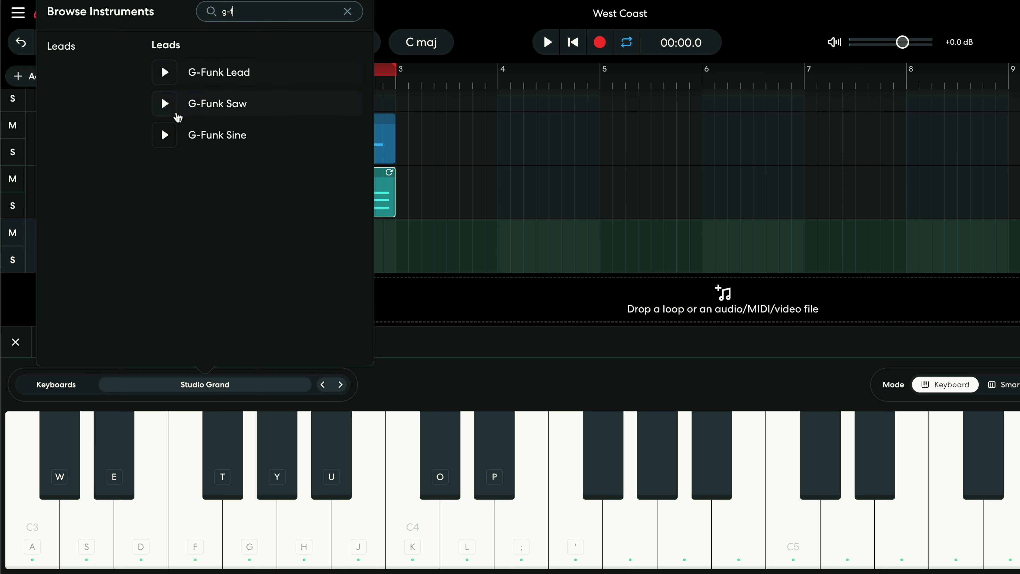
click(169, 105)
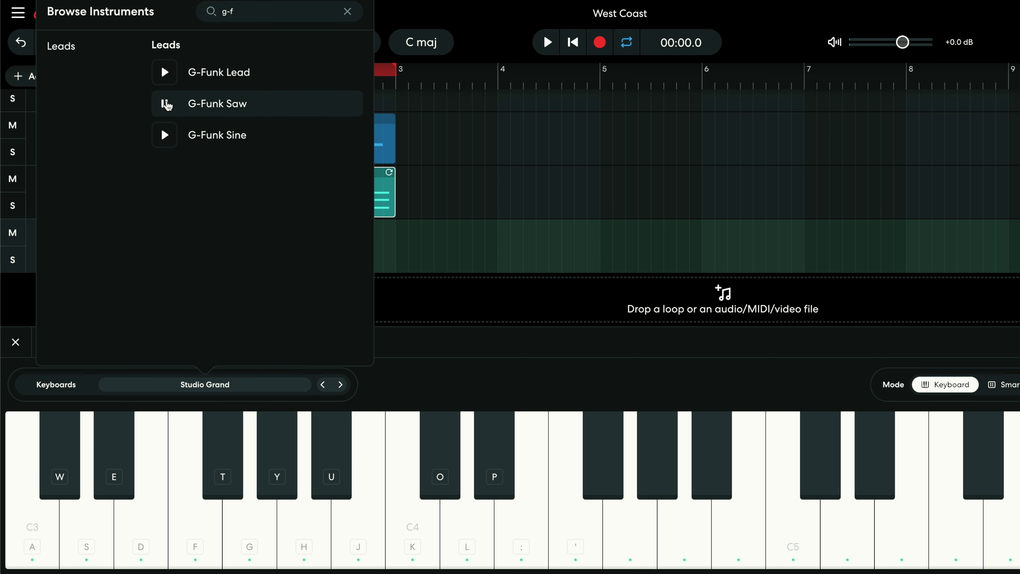
click(217, 104)
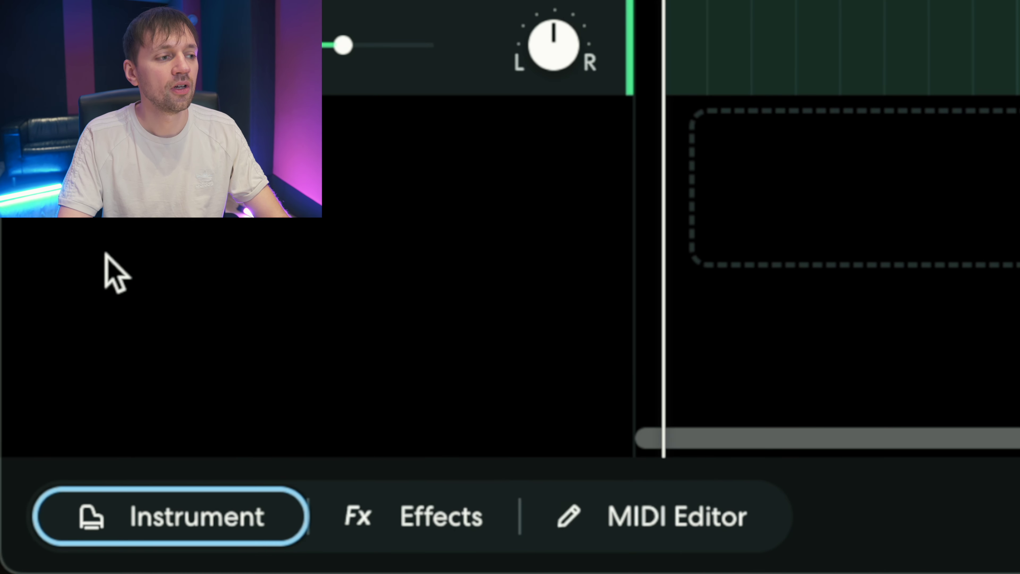
Step: Switch the G-Funk Saw keyboard to Smart Keys mode, set its scale root to A, and open the scale type choices
click(191, 522)
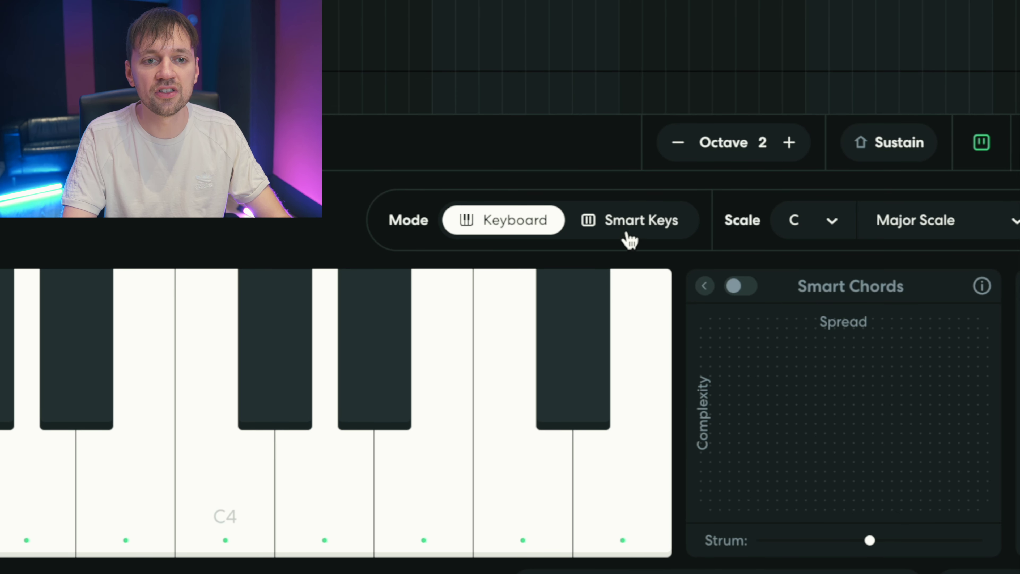
click(616, 228)
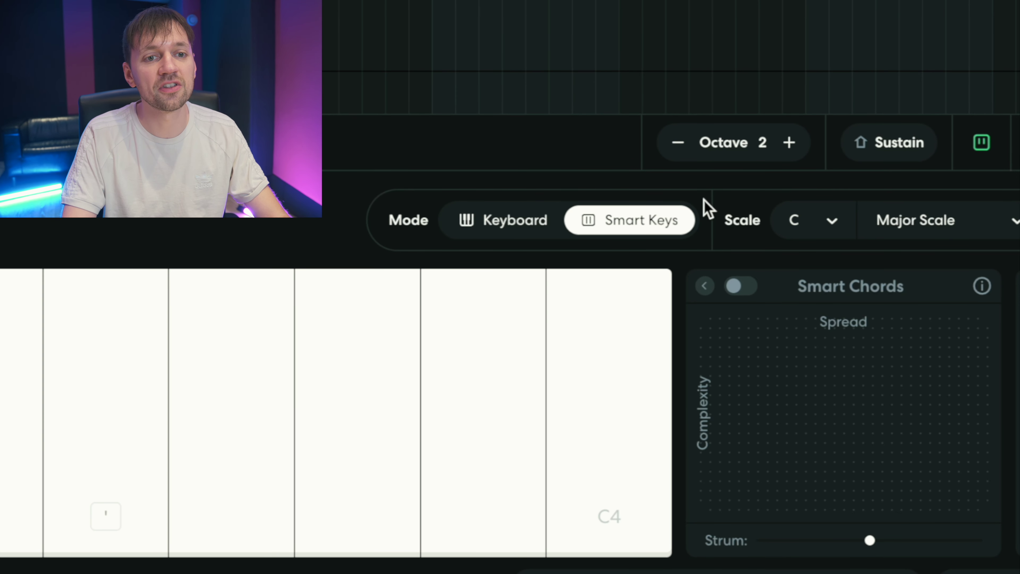
click(821, 221)
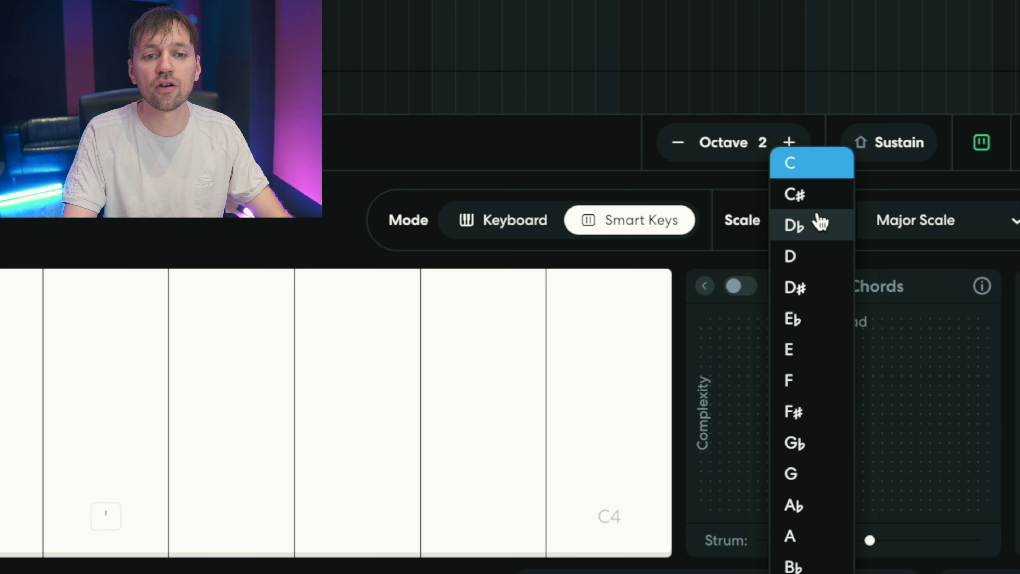
click(797, 536)
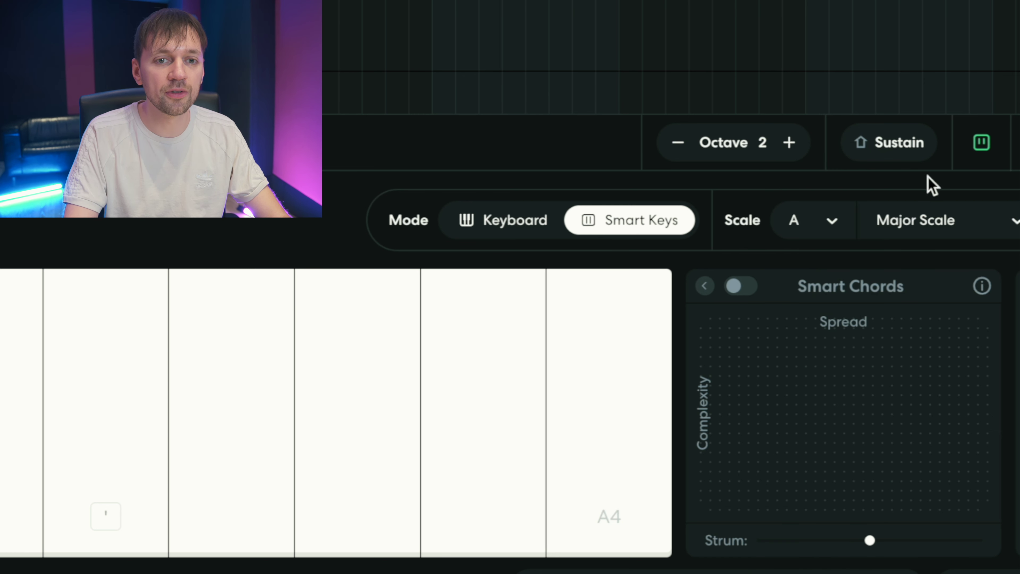
click(896, 233)
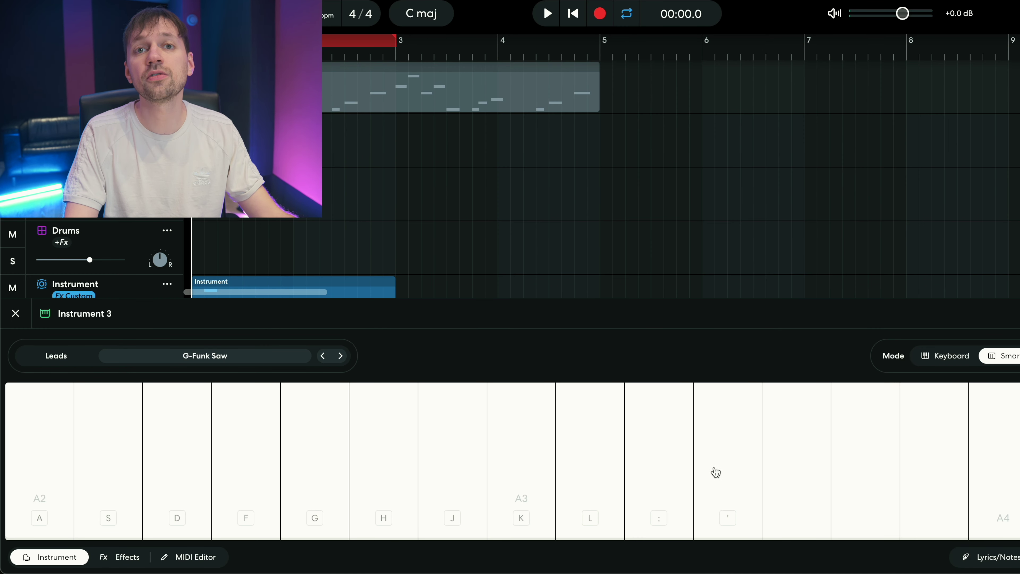
Step: Try out a lead melody on the G-Funk Saw smart keys over the looped bass and chords
click(931, 468)
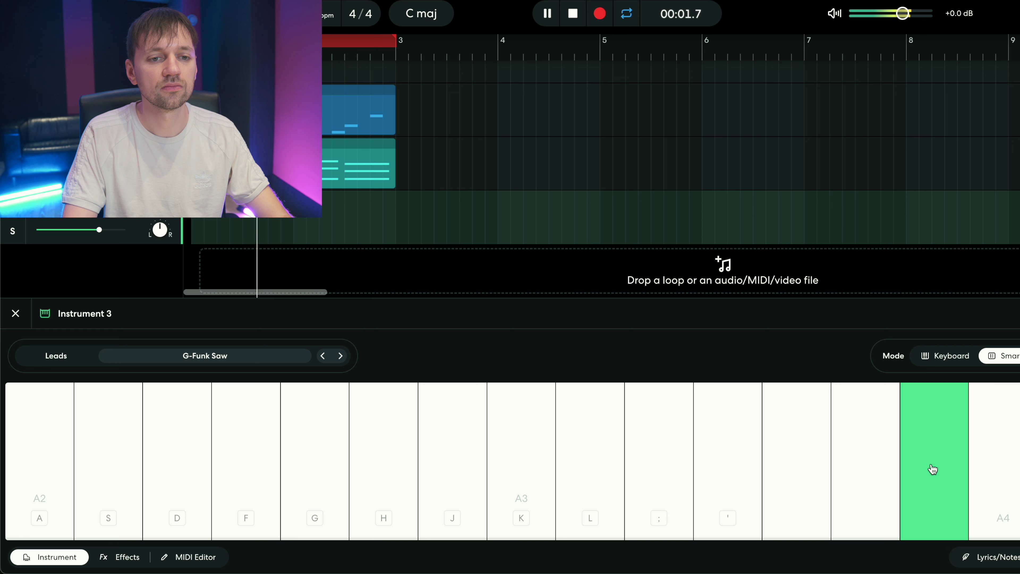
click(990, 467)
click(759, 485)
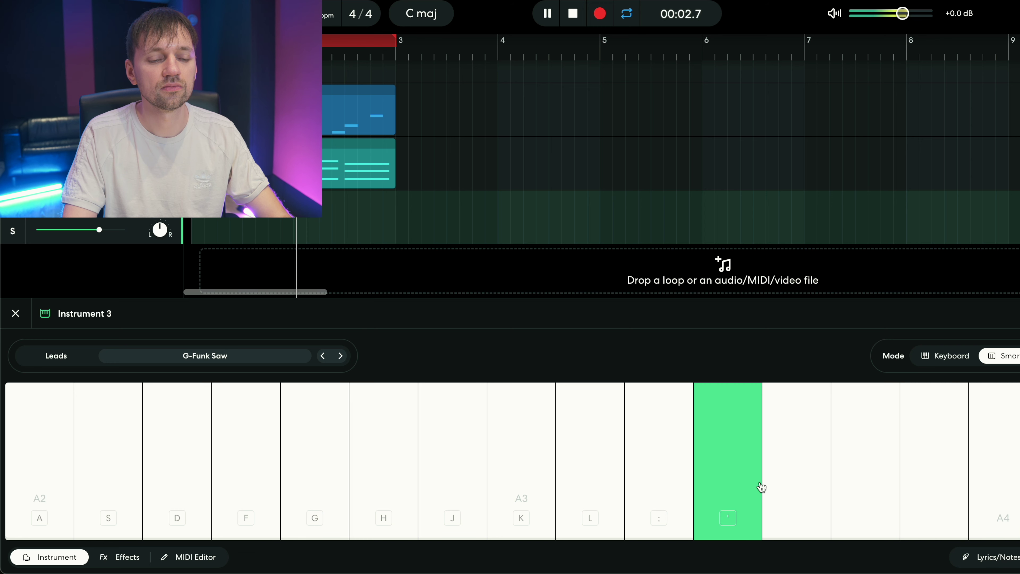
click(789, 494)
click(860, 493)
click(710, 510)
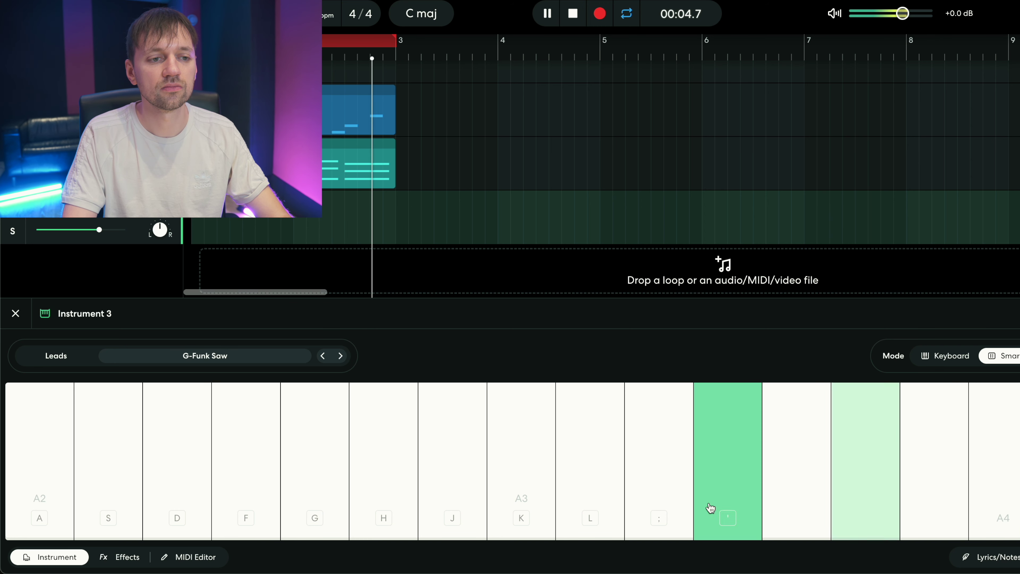
click(500, 510)
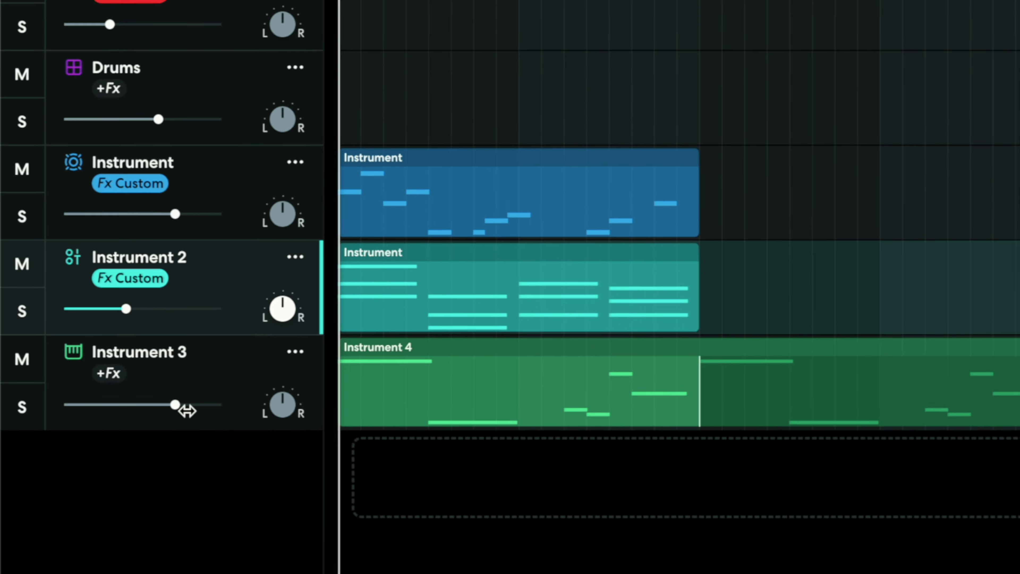
Step: Lower the Instrument 3 lead track's volume to a little over a third of its range
drag(99, 424, 75, 431)
drag(138, 420, 111, 404)
click(418, 425)
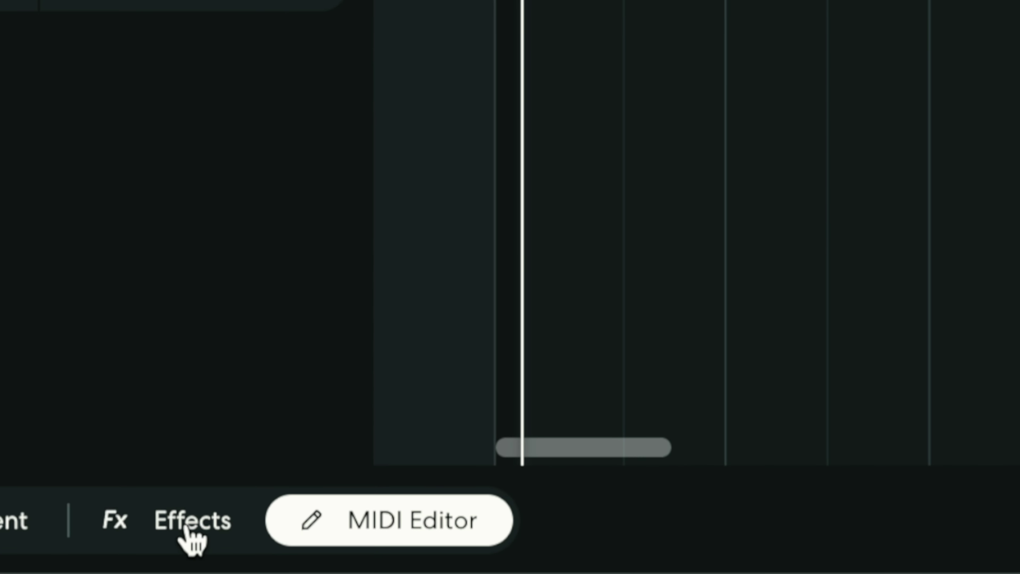
Step: Add a Graphic EQ effect to the Instrument 3 lead track
click(183, 530)
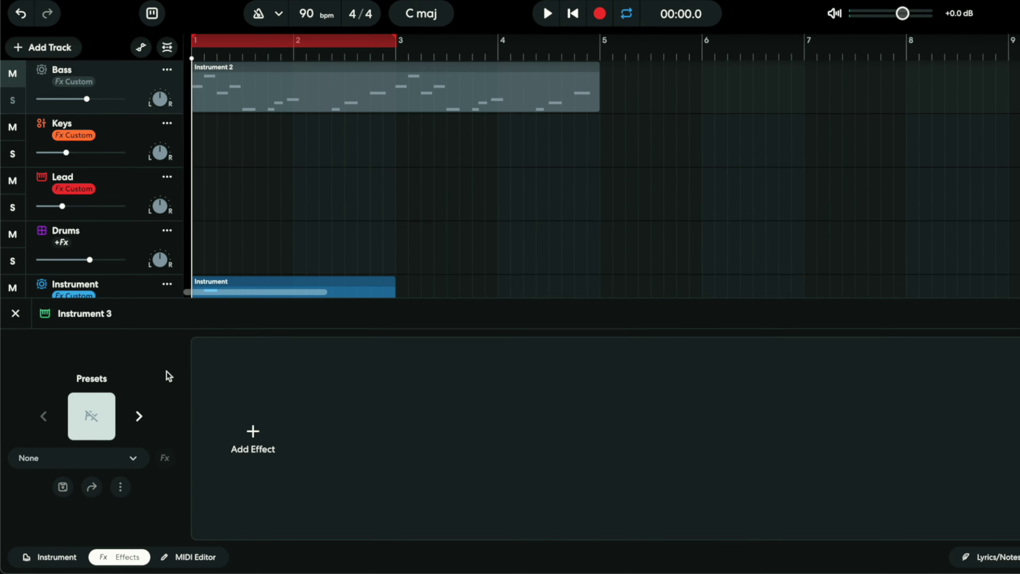
click(253, 434)
text(eq)
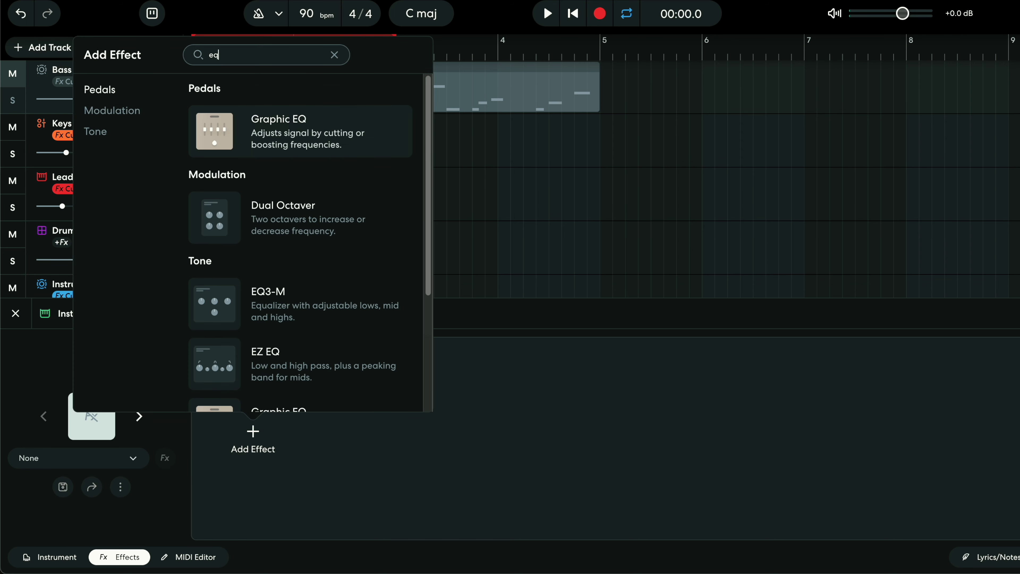
click(275, 126)
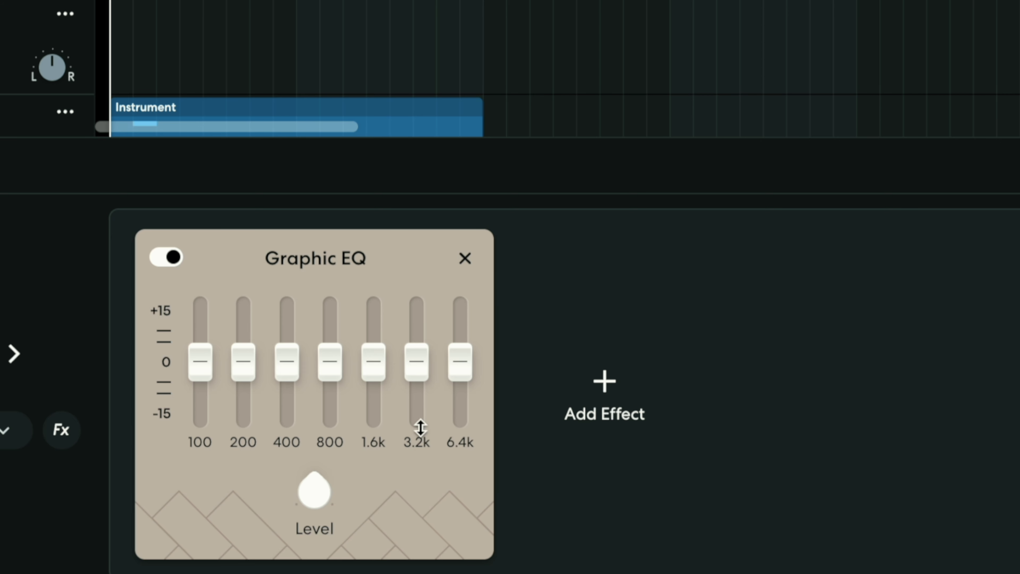
Step: Cut the Graphic EQ's 6.4k band to about −12 and 3.2k to about −8, raise 800 to about +4, and leave 1.6k near 0
drag(460, 362, 446, 522)
drag(427, 355, 351, 310)
scroll(378, 105, down, 3)
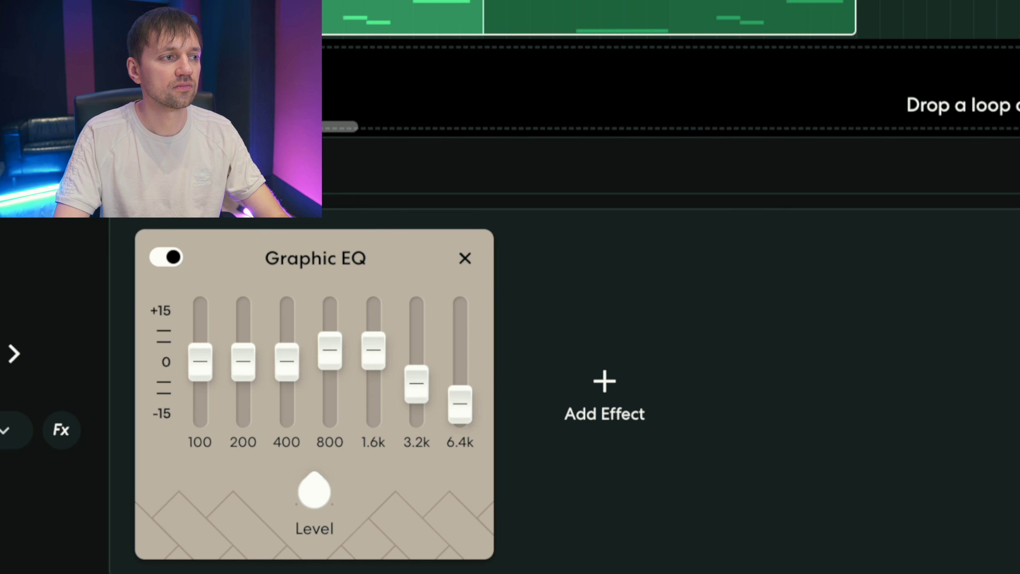
drag(375, 349, 376, 348)
drag(417, 387, 416, 389)
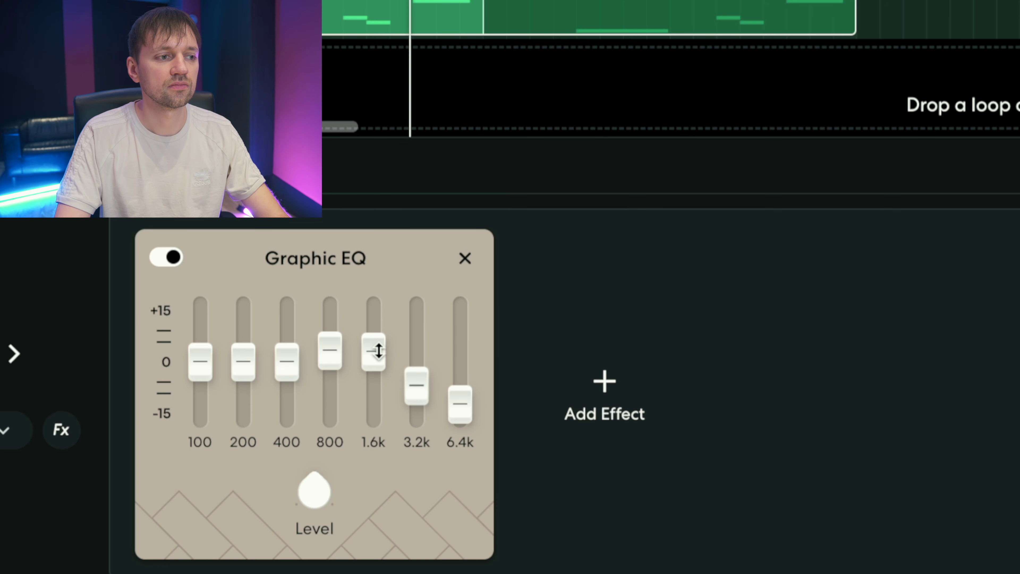
drag(335, 355, 333, 349)
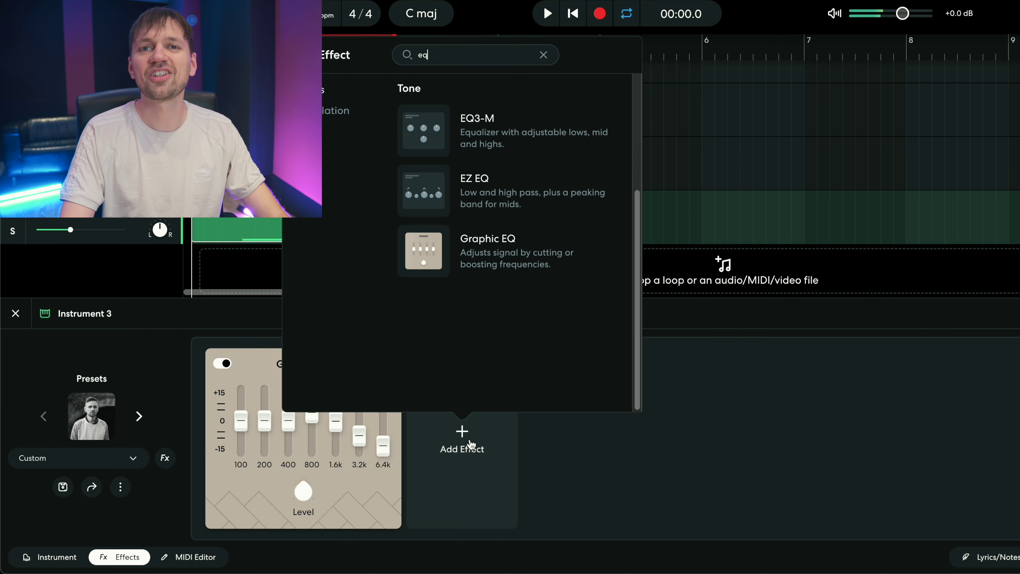
Step: Search the effects for reverbs and add Univerb after the Graphic EQ on the lead track
text(rev)
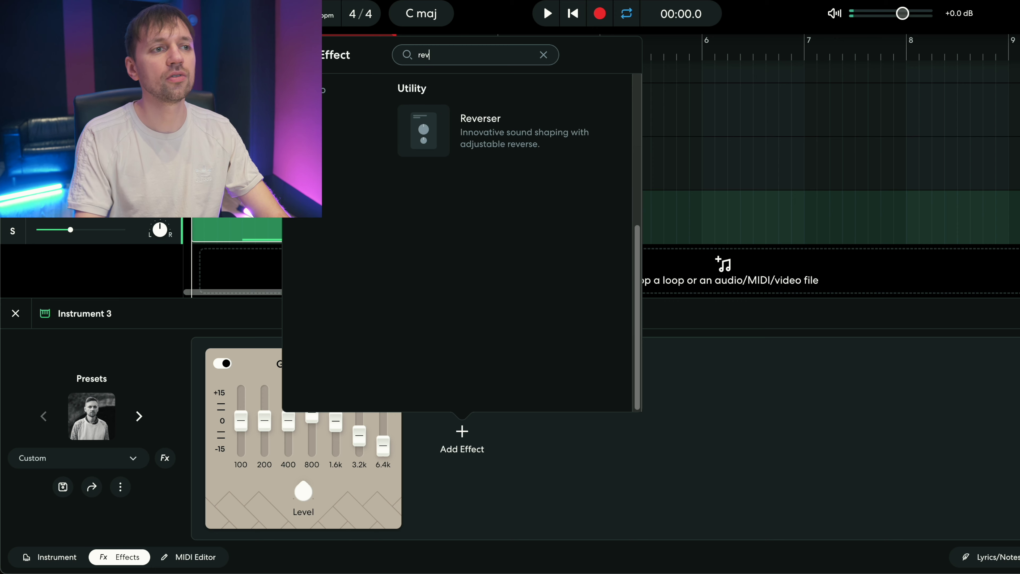
key(ctrl+a)
text(verb)
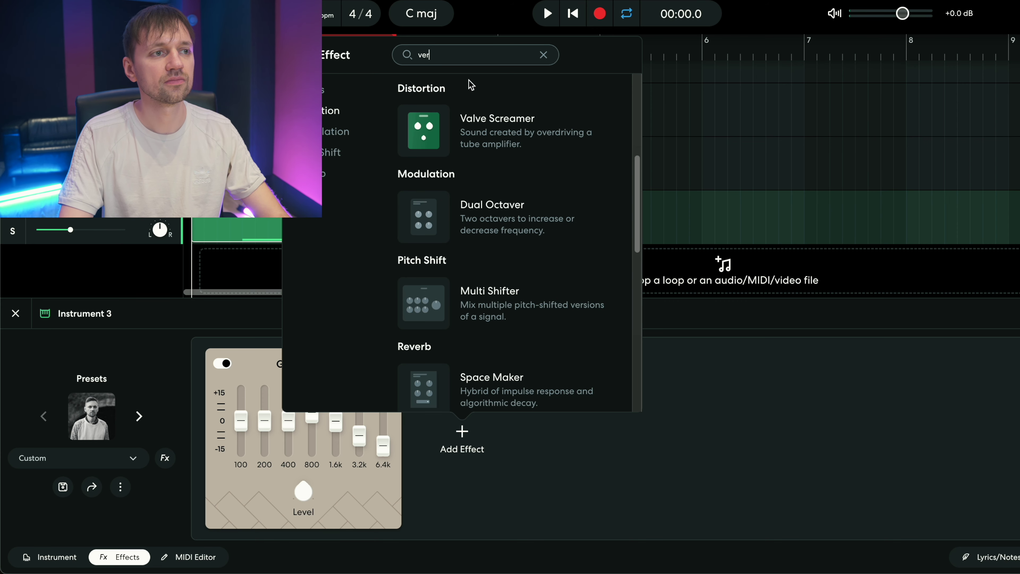
click(455, 321)
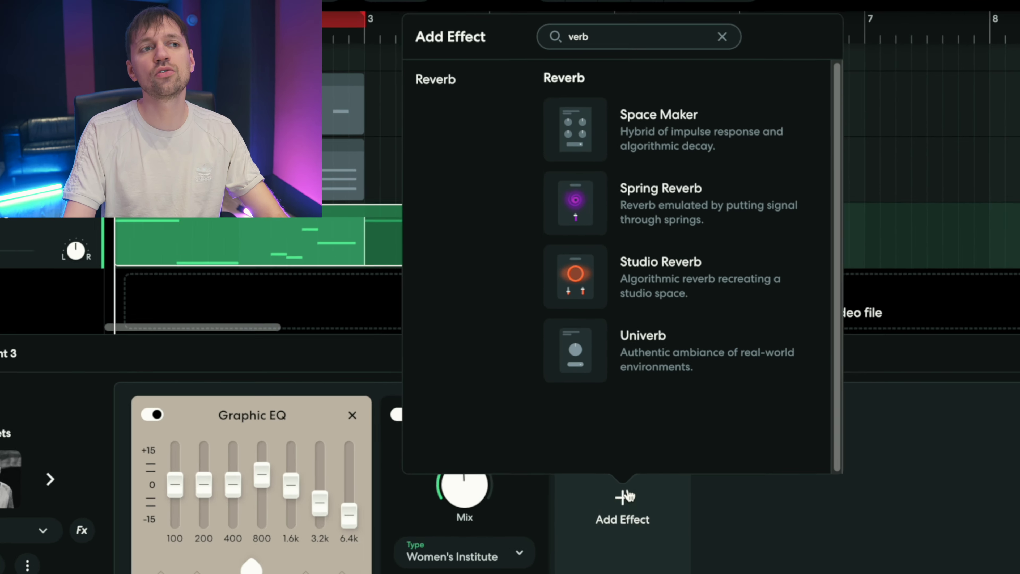
Step: Search the effects for delays and add Filter Echo + after Univerb on the lead track
key(BackSpace)
key(BackSpace)
key(BackSpace)
key(BackSpace)
text(delay)
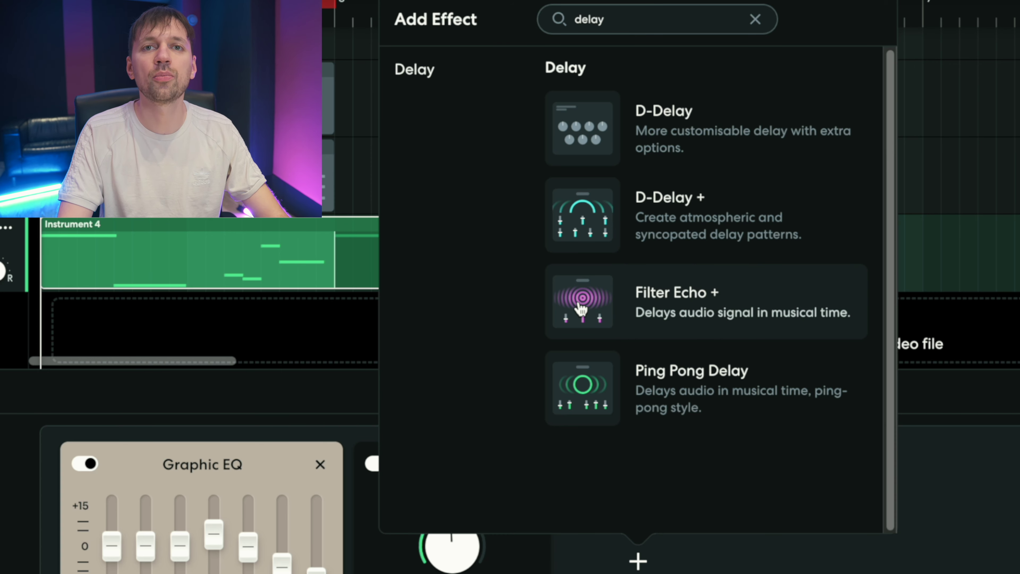
click(587, 299)
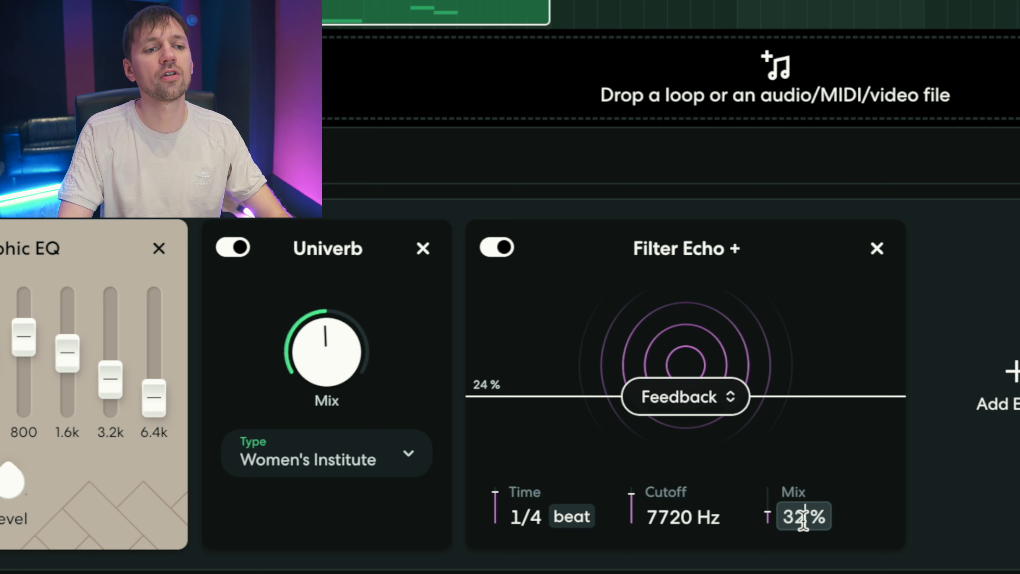
Step: Set the Filter Echo + mix to 26% and raise its feedback to slightly above 38%
drag(803, 519, 801, 524)
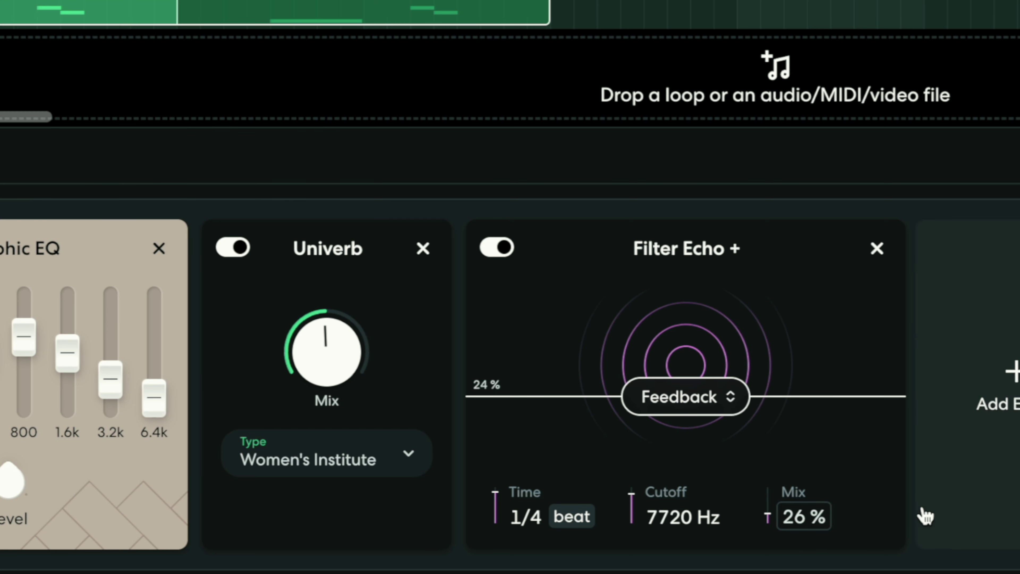
drag(667, 396, 667, 379)
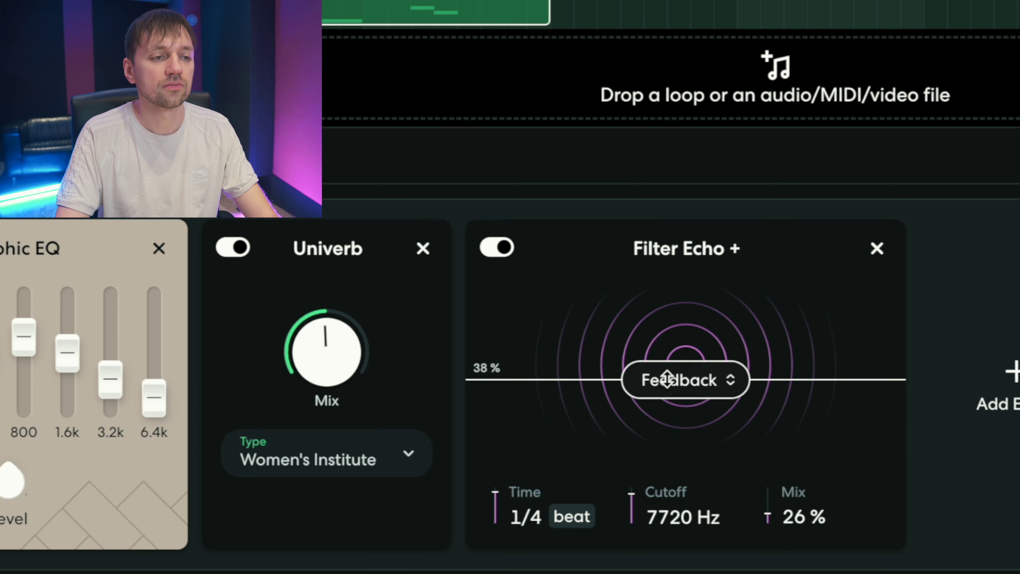
drag(667, 379, 667, 371)
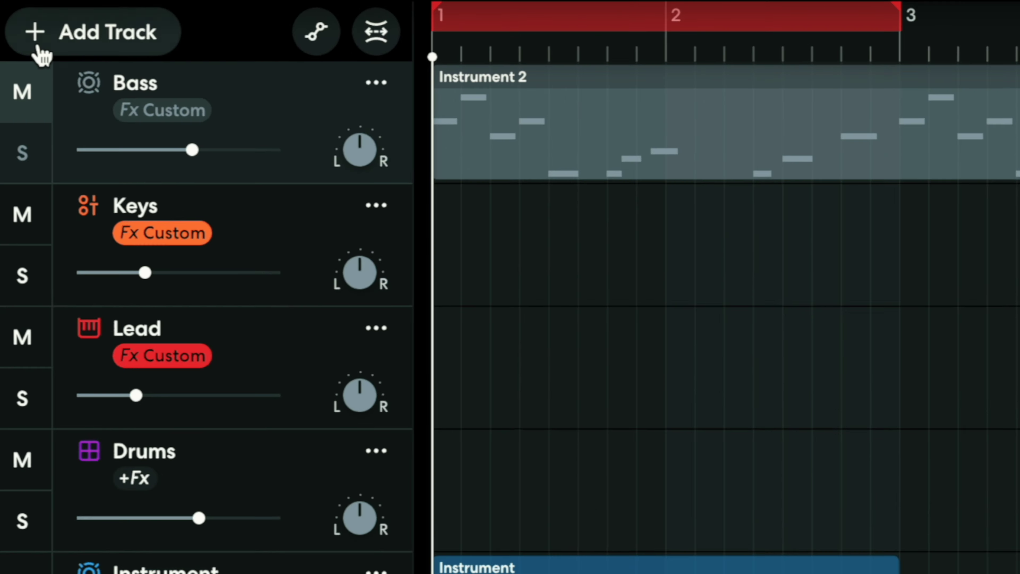
Step: Add a new virtual instrument track and open its preset list
click(58, 44)
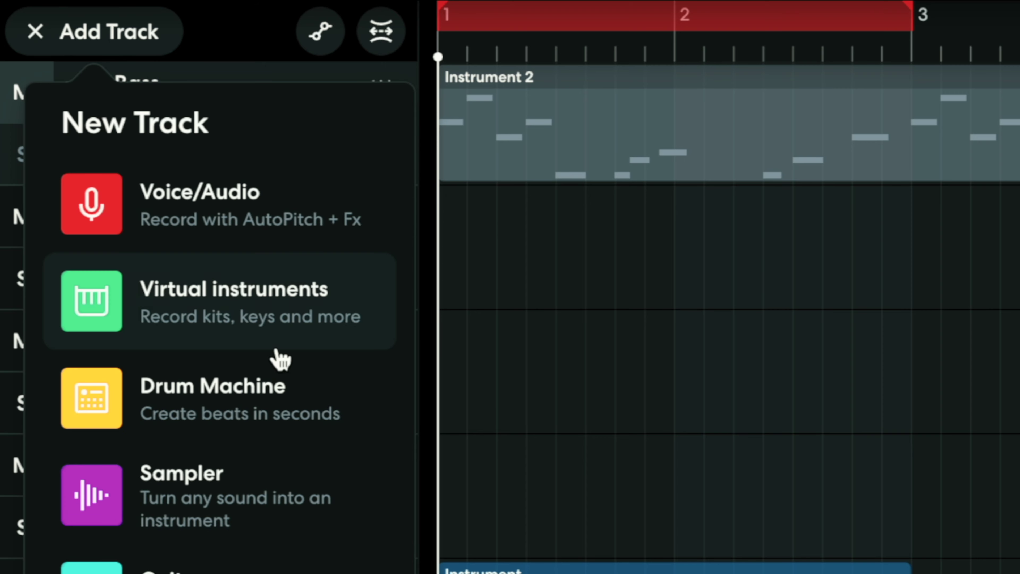
click(226, 299)
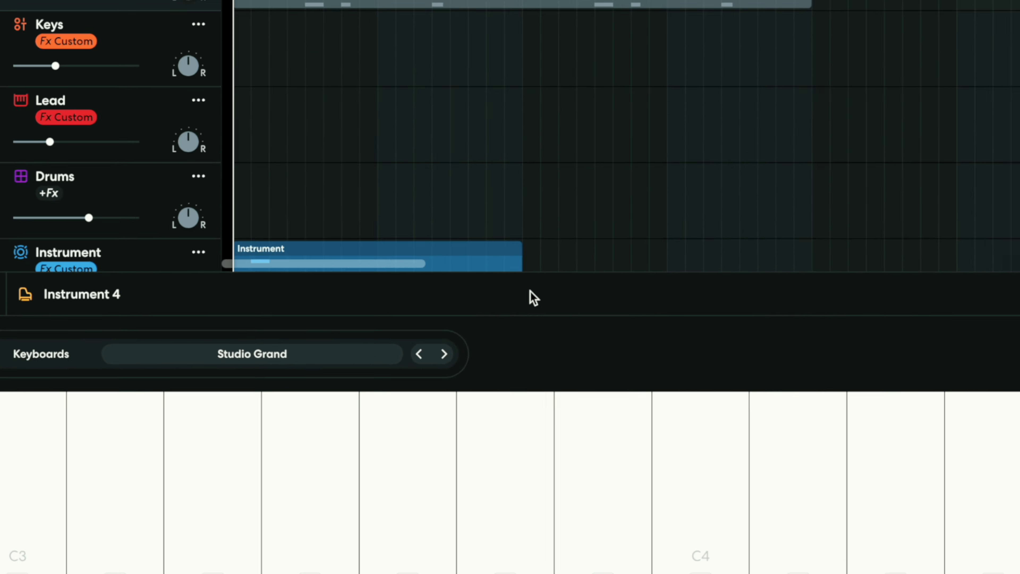
click(442, 355)
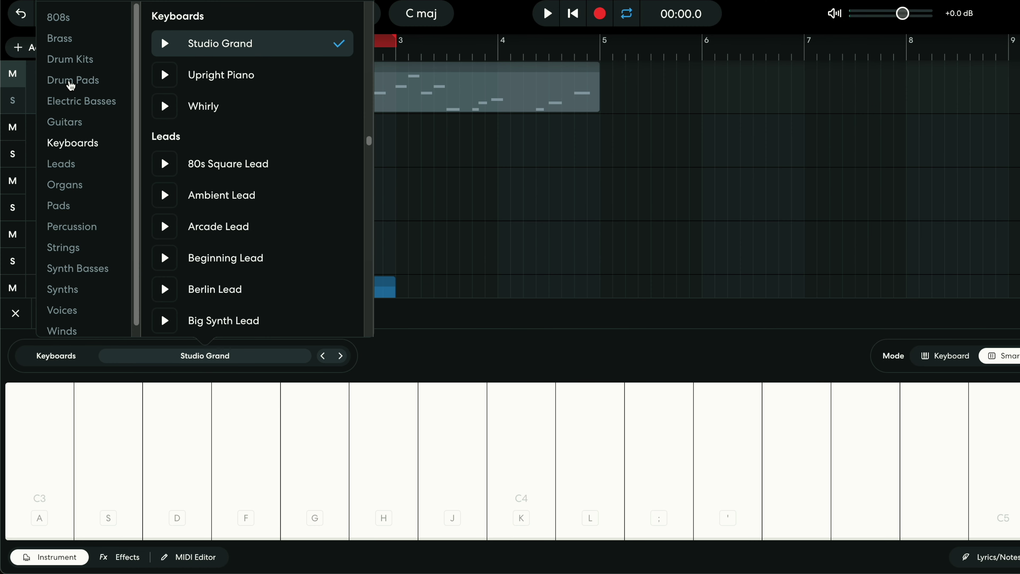
Step: Preview the 606, 808 and Boom Bap Classic drum pads and load Boom Bap Classic on the new track
click(71, 82)
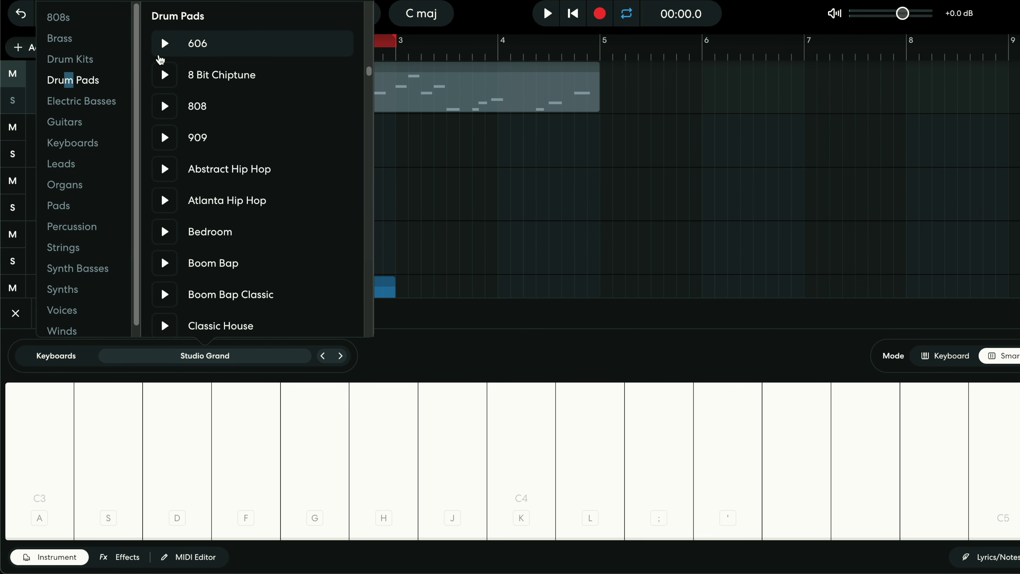
click(163, 45)
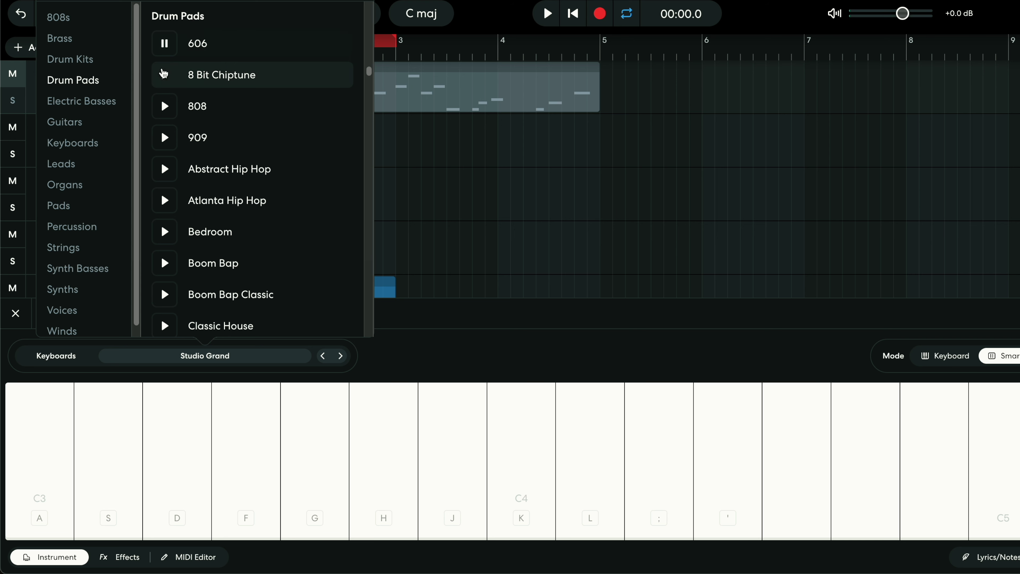
click(164, 106)
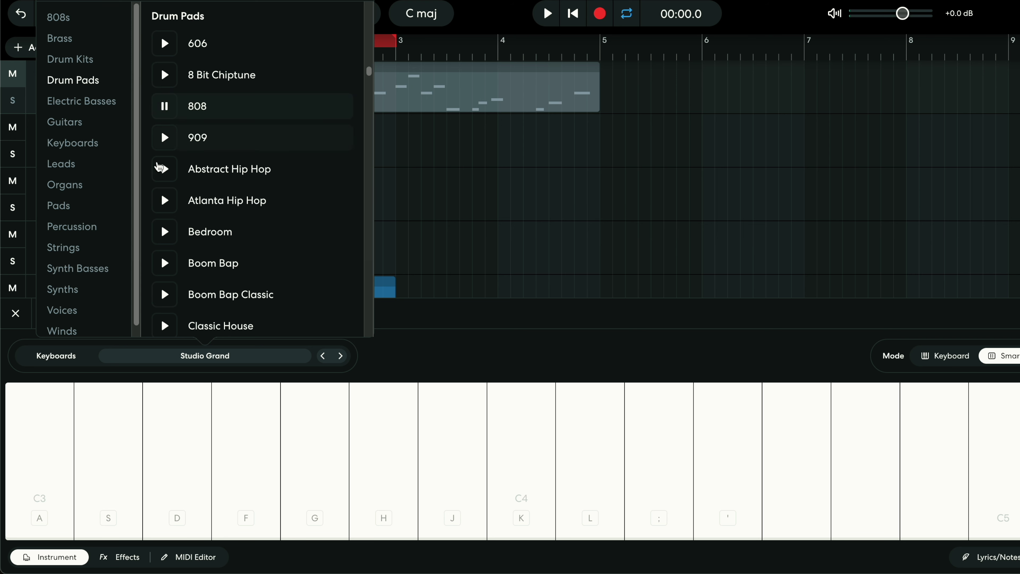
click(165, 293)
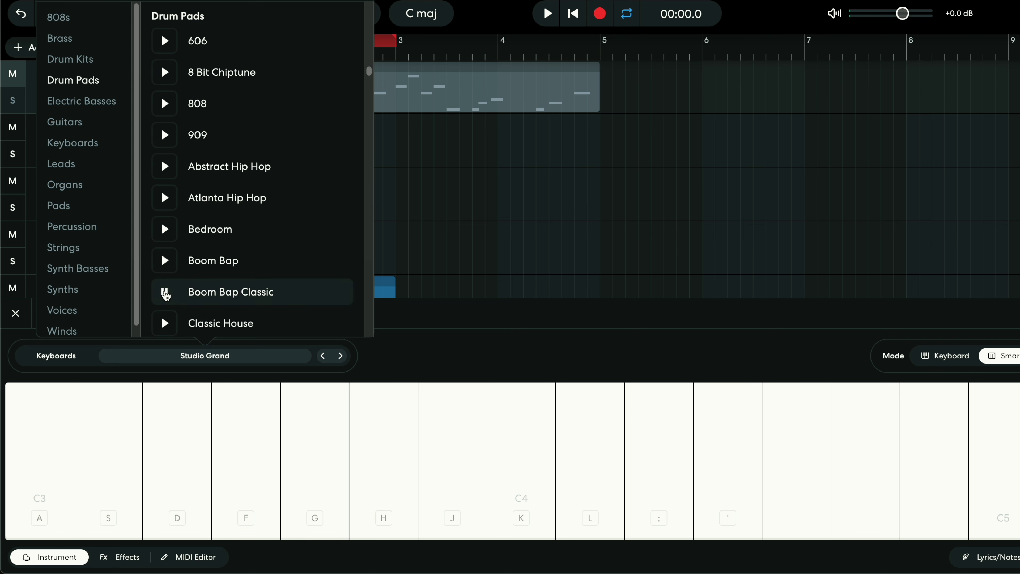
scroll(165, 295, down, 1)
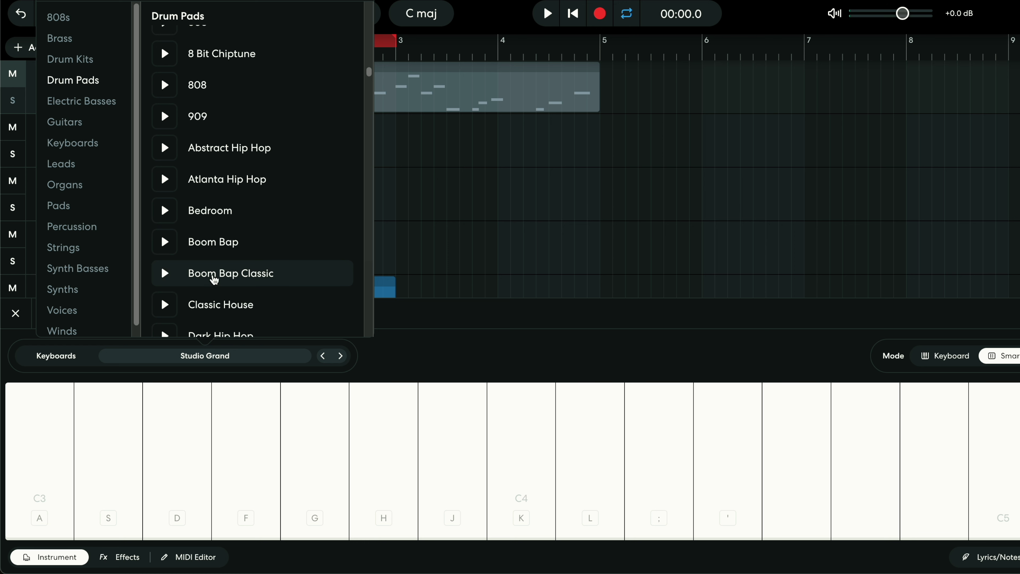
click(214, 280)
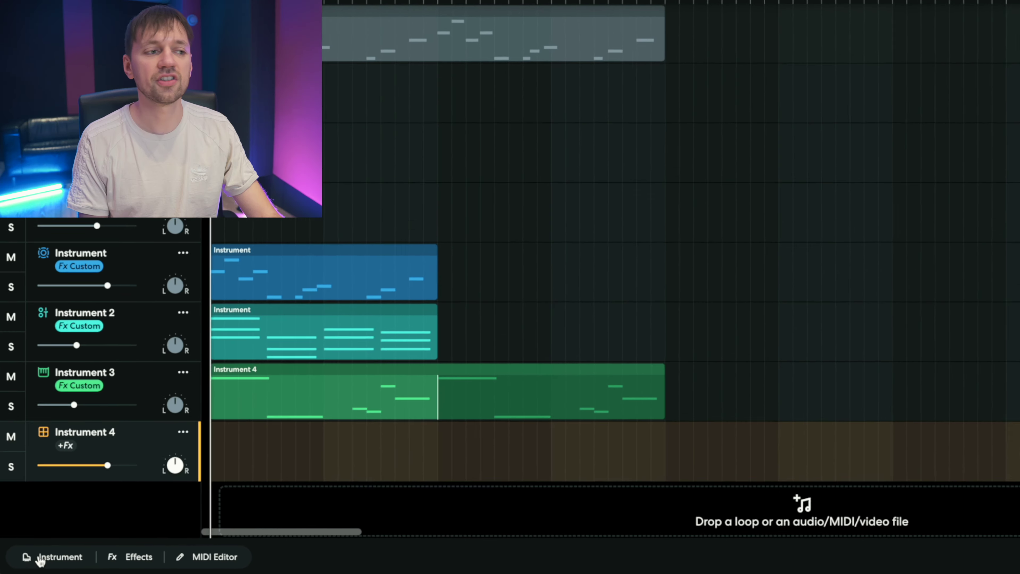
Step: Audition the Boom Bap Classic kit's individual sounds, including the clap and the hi-hats
click(45, 557)
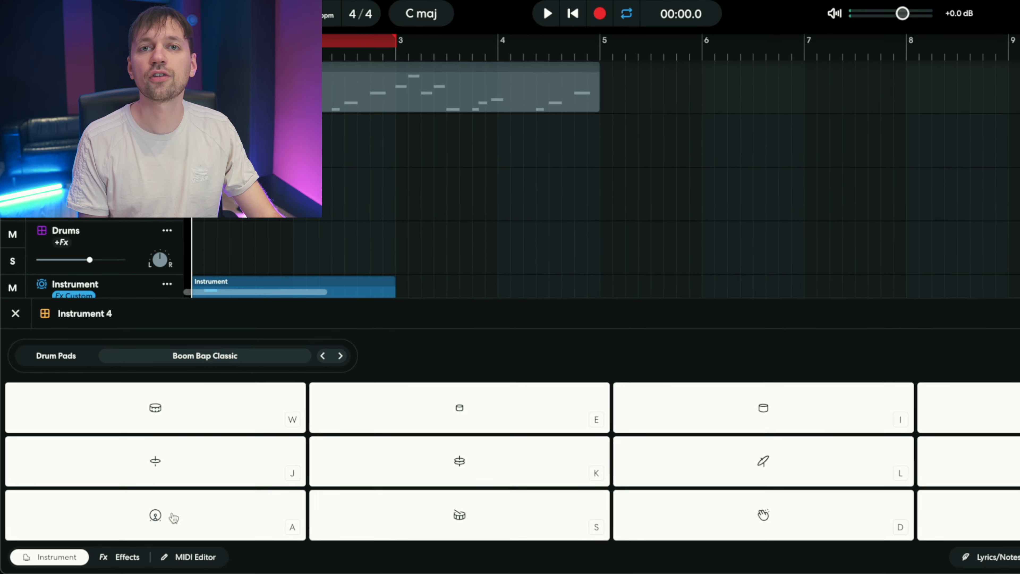
click(777, 522)
click(1010, 523)
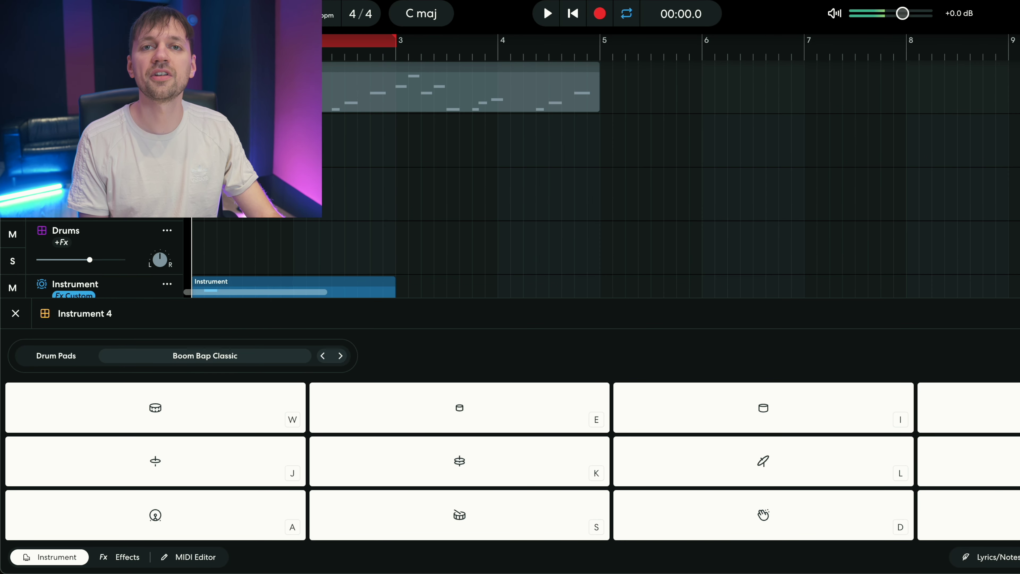
click(996, 461)
click(285, 461)
click(405, 476)
key(i)
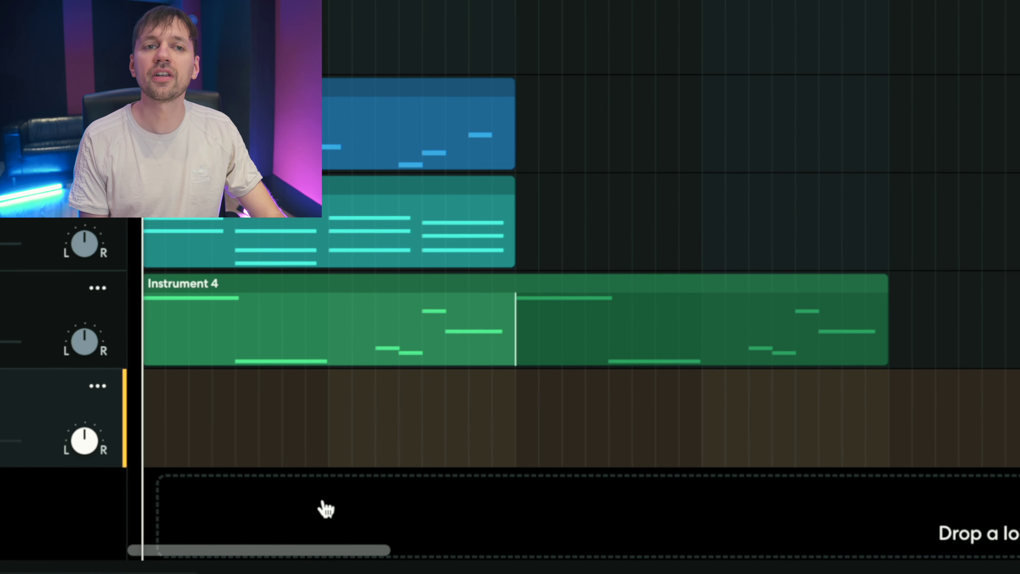
Step: Create an empty region on the new drum track and place a snare note on beat 1.2
right_click(154, 438)
click(187, 501)
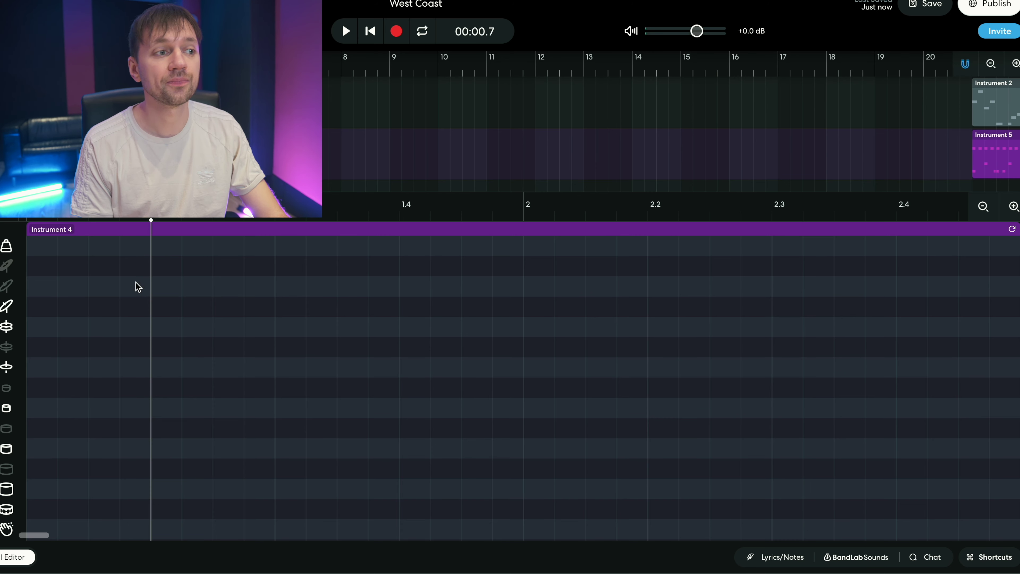
scroll(136, 284, down, 2)
click(168, 480)
key(g)
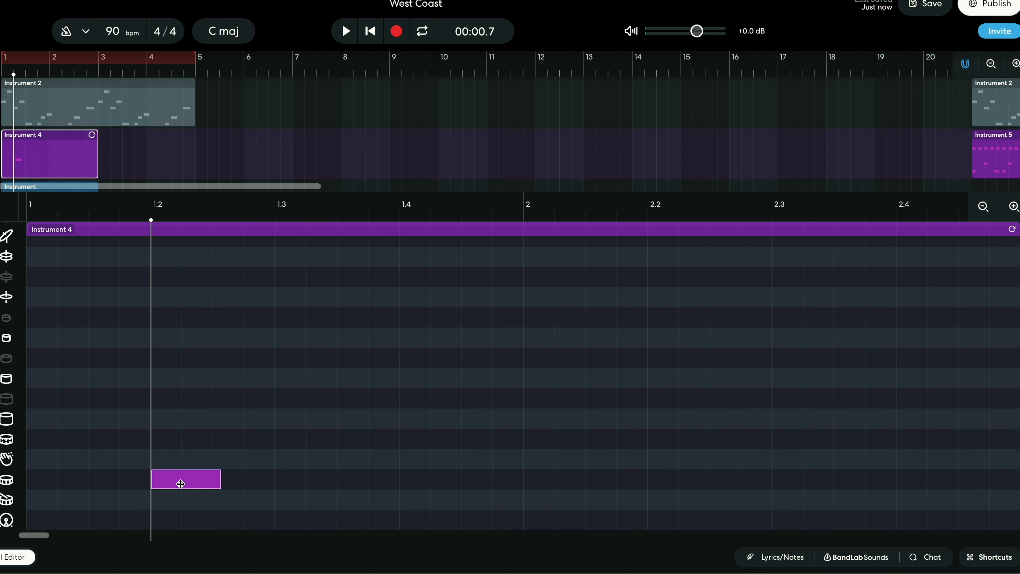
Step: Duplicate the snare note to beat 1.4, and copy the pair to beats 2.2 and 2.4
click(401, 219)
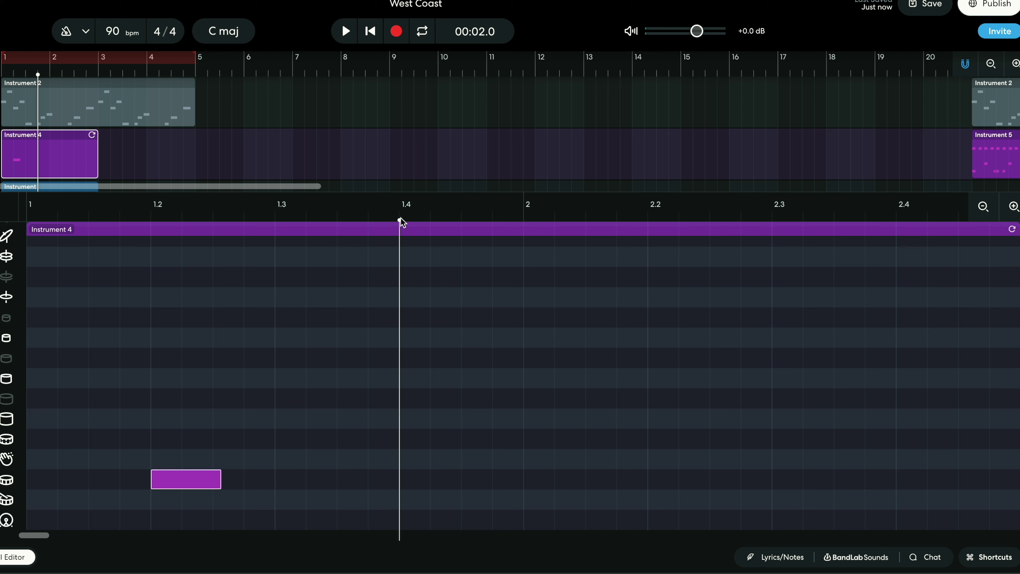
drag(437, 482, 428, 482)
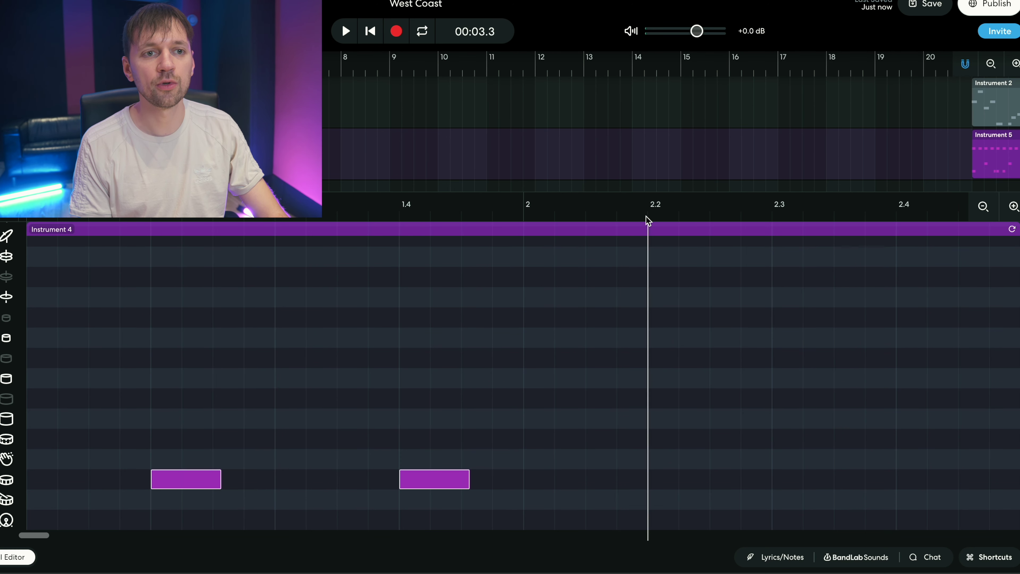
key(ctrl+v)
key(space)
key(space)
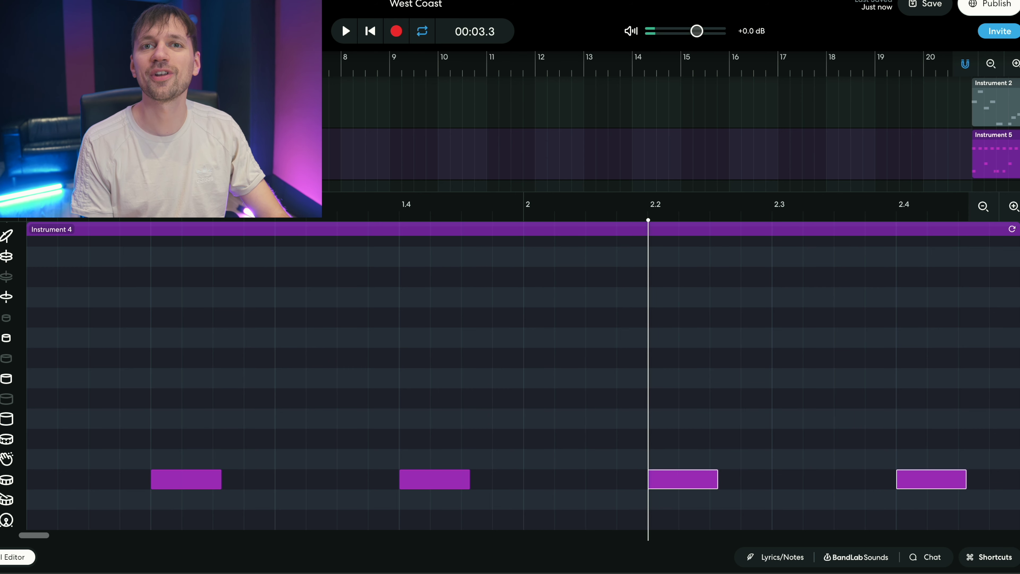
Step: Play the pattern from the start and shorten the loop range to bars 1 and 2
key(Return)
key(space)
drag(194, 59, 99, 70)
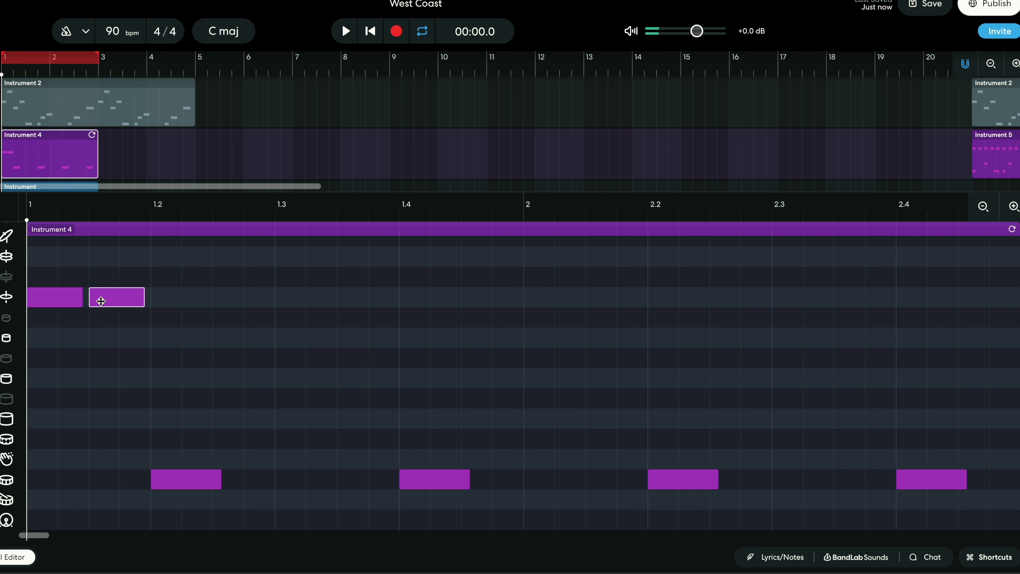
Step: Fill bar 1 with eighth-note closed hi-hats, copy them into bar 2, and play the loop
drag(100, 300, 489, 298)
click(524, 218)
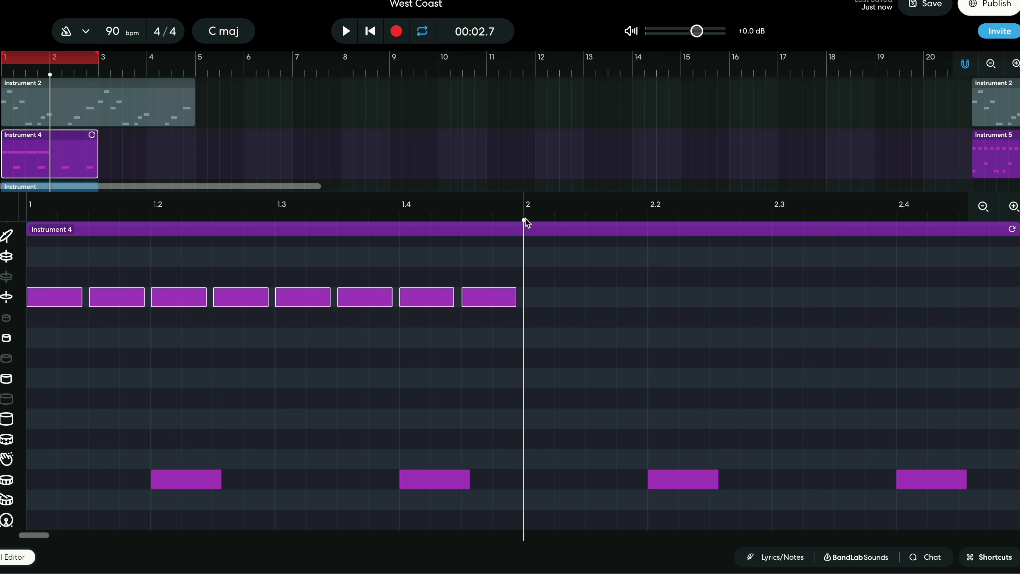
key(ctrl+v)
key(space)
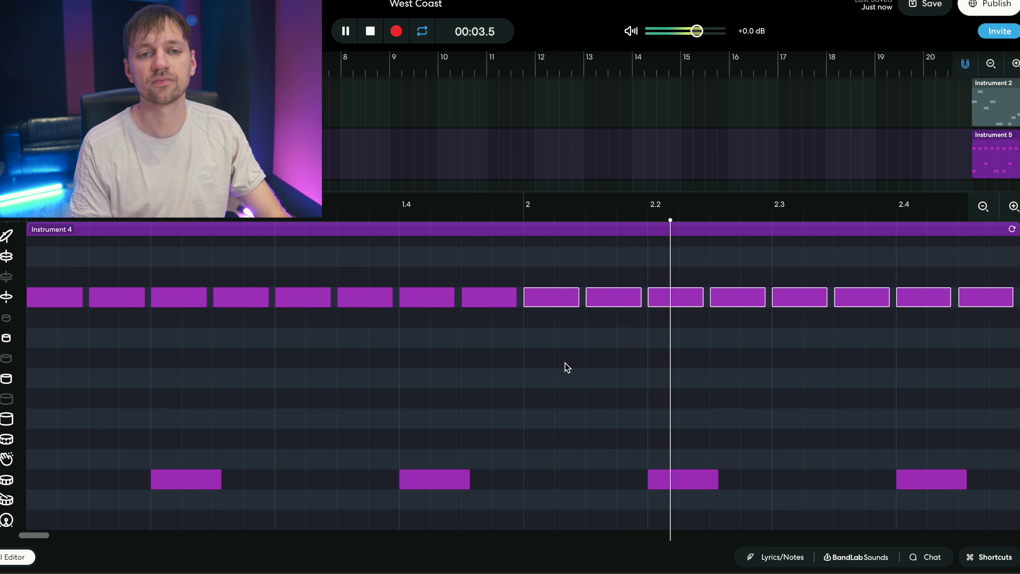
key(space)
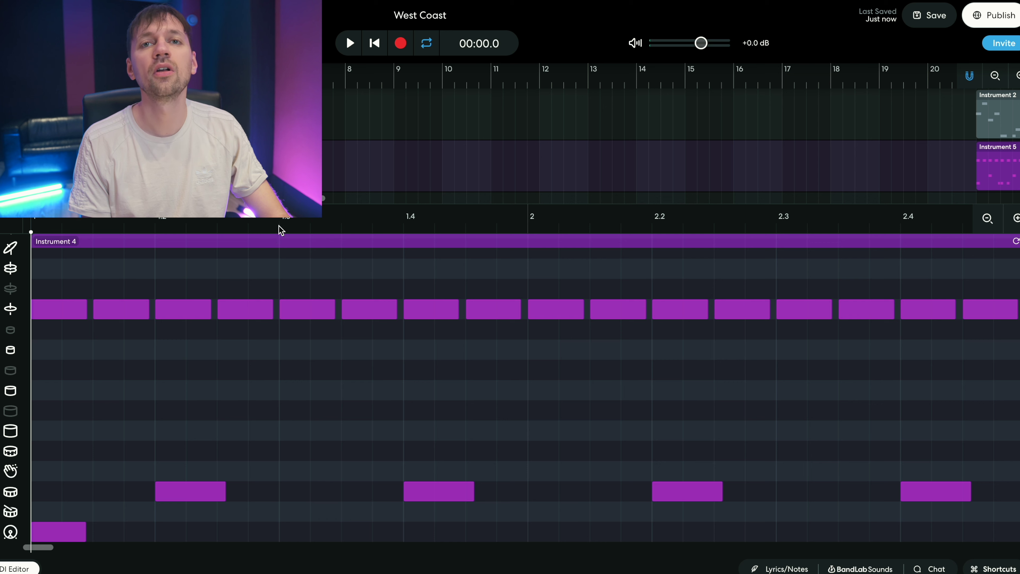
Step: Place kick notes on beats 1.3, 2 and 2.3 of the drum region
click(280, 230)
click(294, 531)
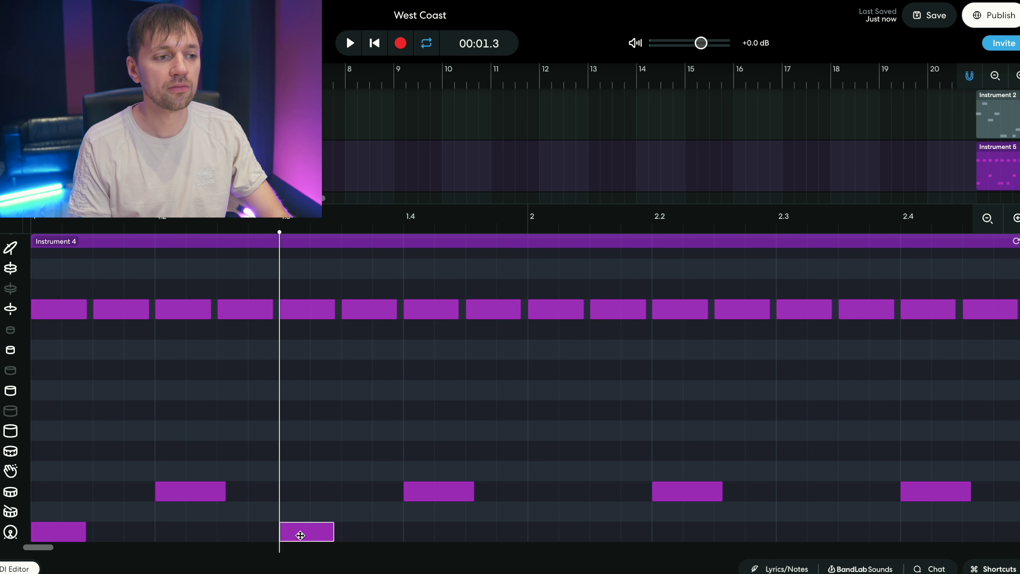
drag(279, 231, 506, 247)
click(528, 240)
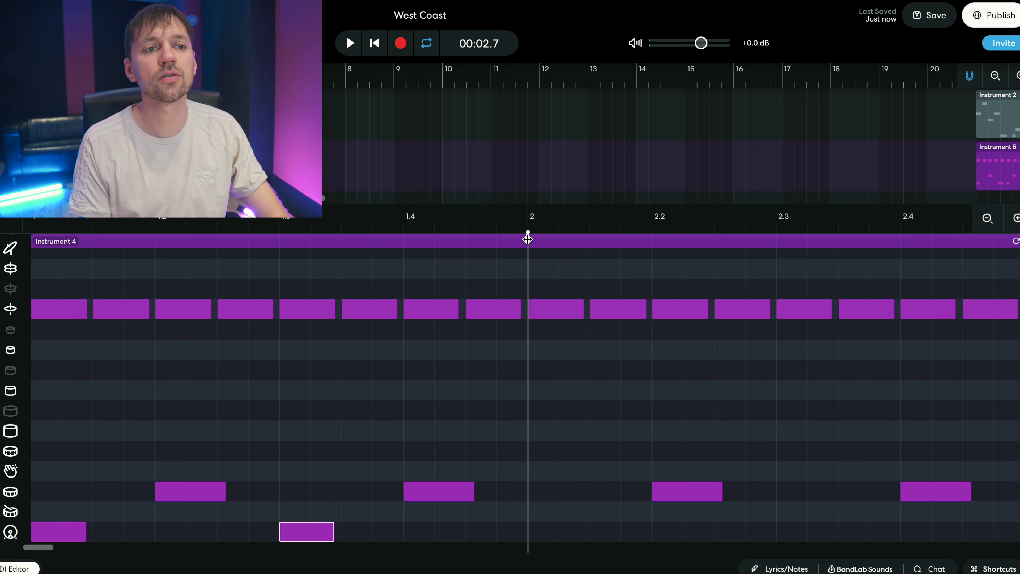
click(537, 536)
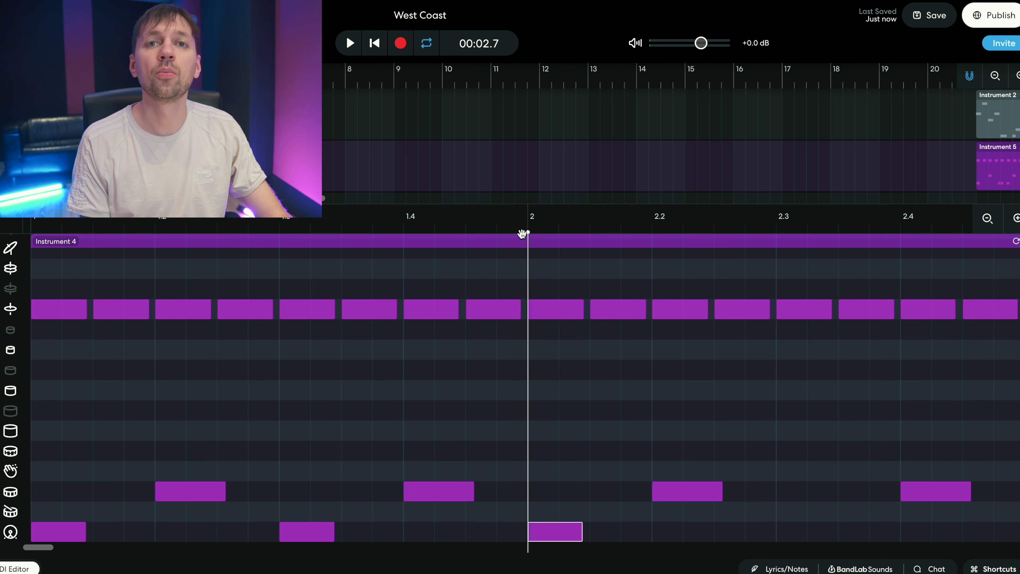
drag(521, 236, 774, 260)
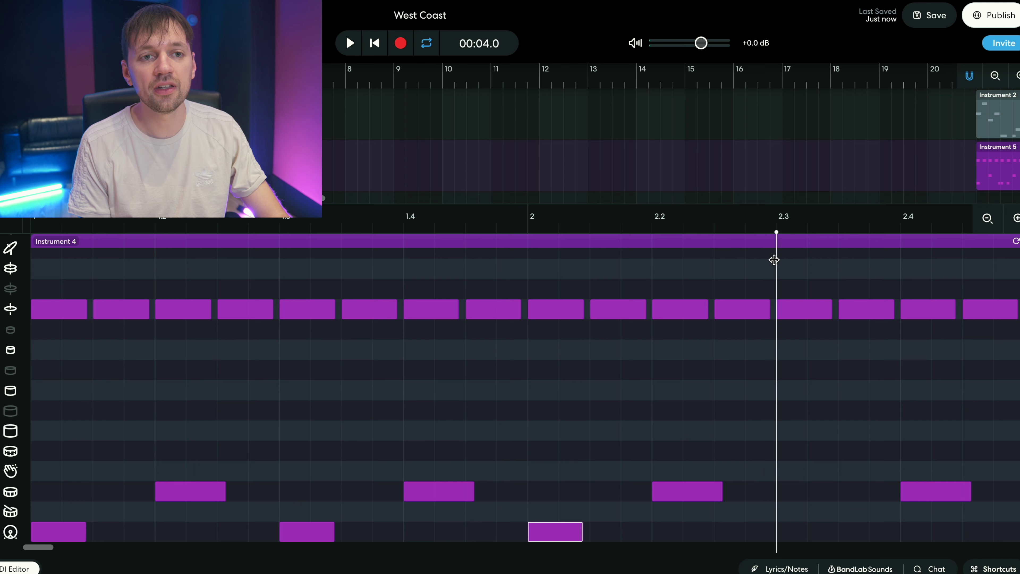
click(797, 534)
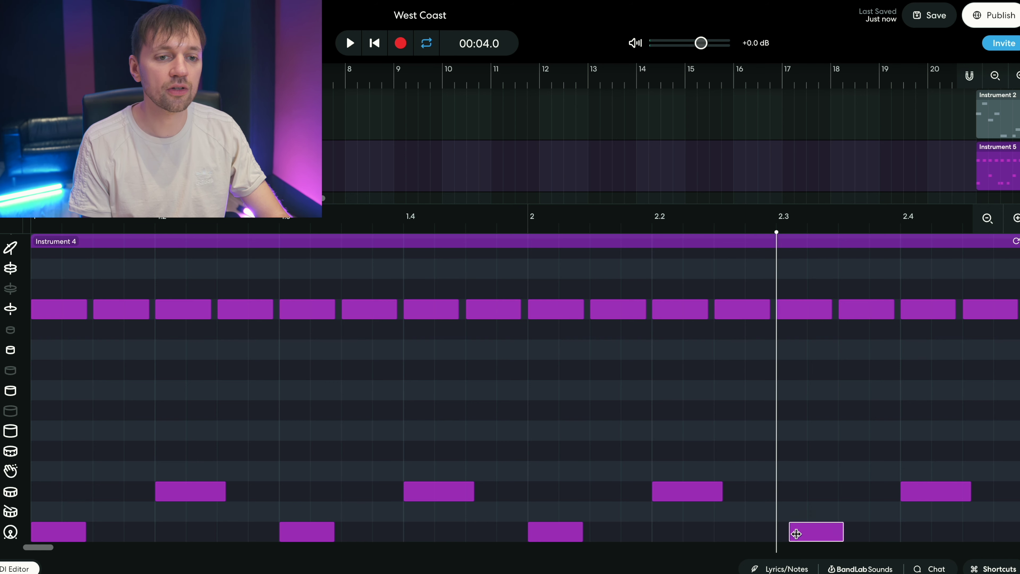
Step: Play the loop from the start to check the kick, snare and hi-hat pattern
key(Return)
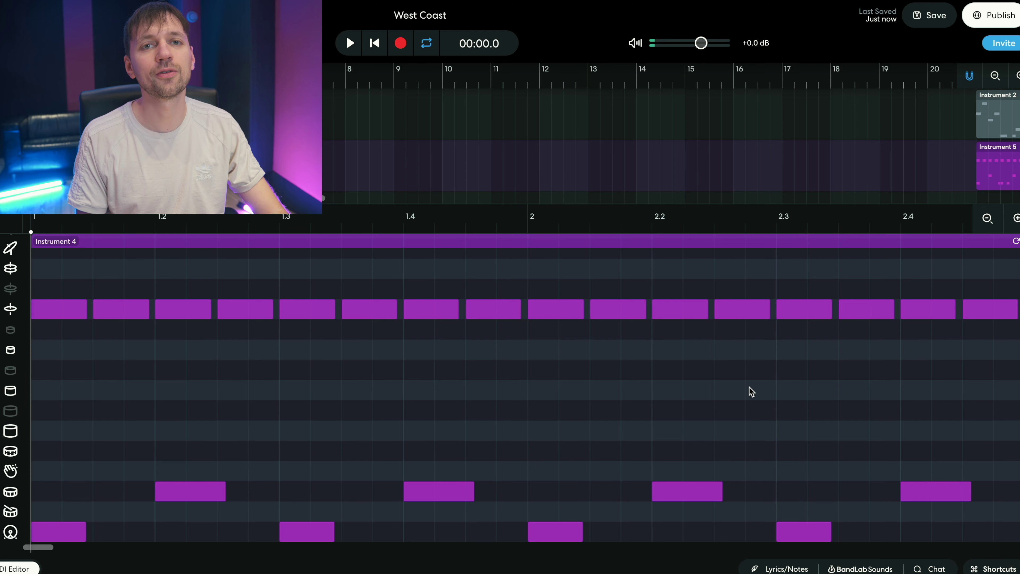
key(space)
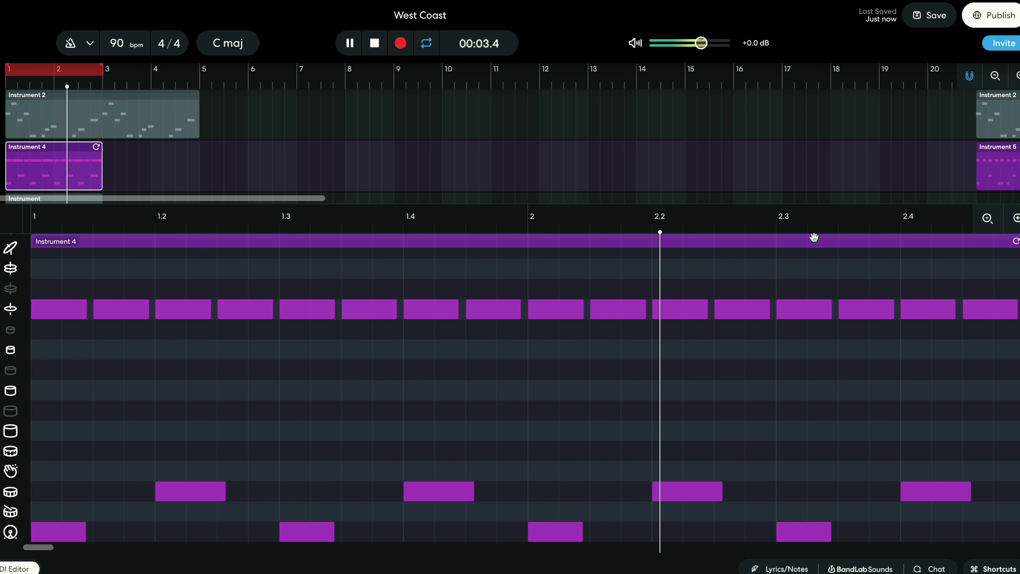
key(space)
key(Return)
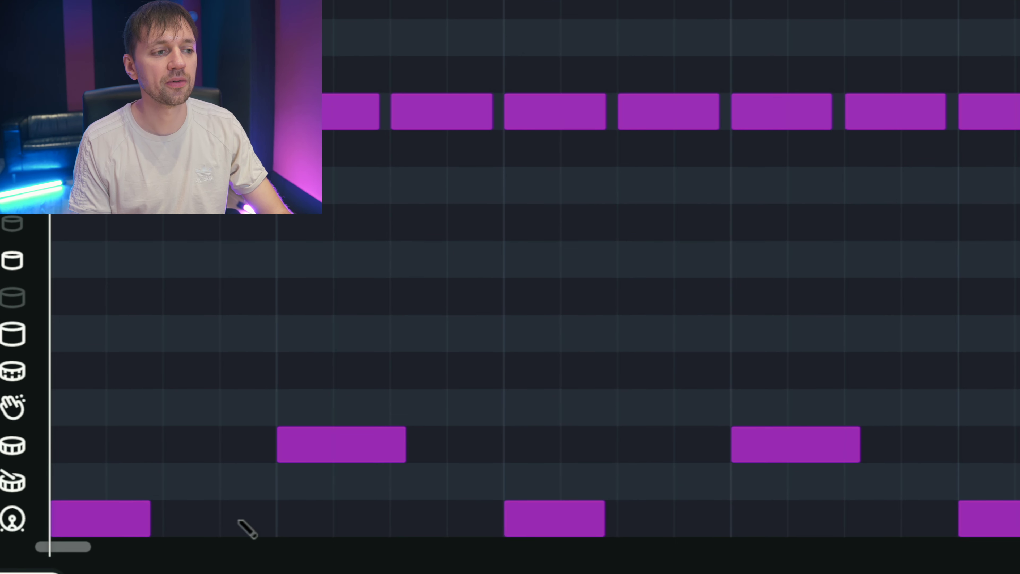
Step: Add a short kick one sixteenth before beat 1.2 and another about halfway between beats 1.3 and 1.4, and check by playback
click(239, 521)
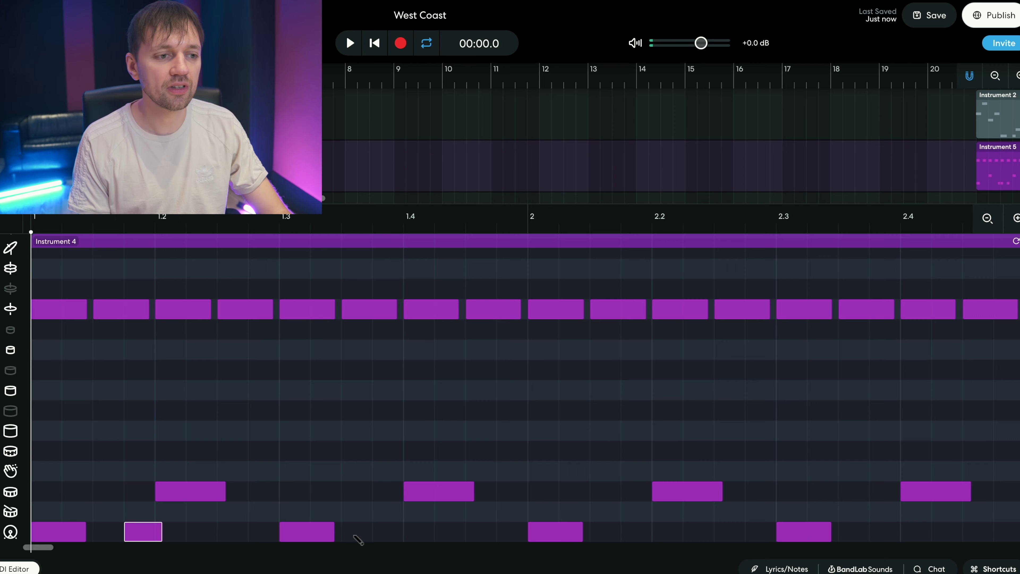
click(356, 532)
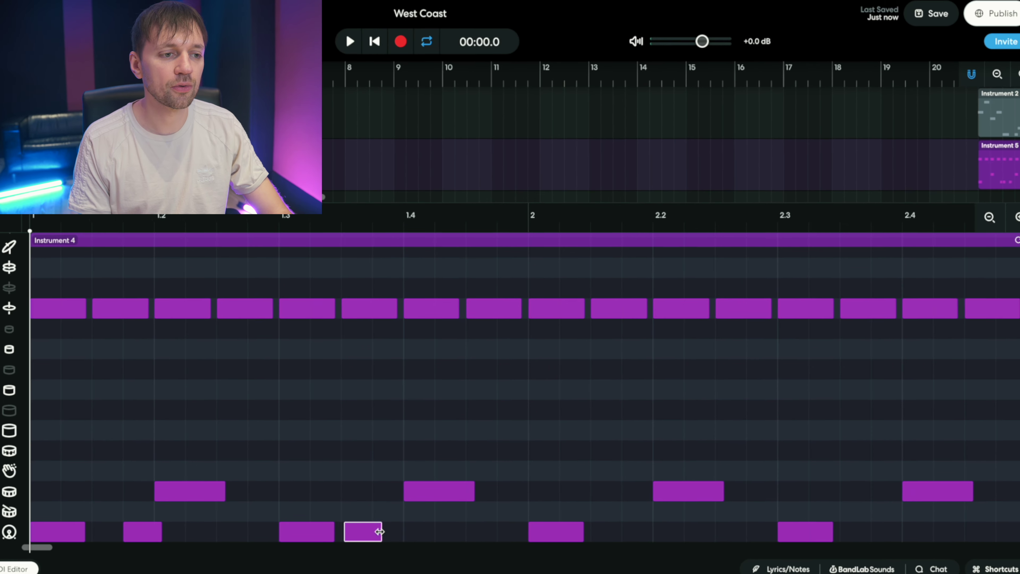
drag(379, 531, 373, 531)
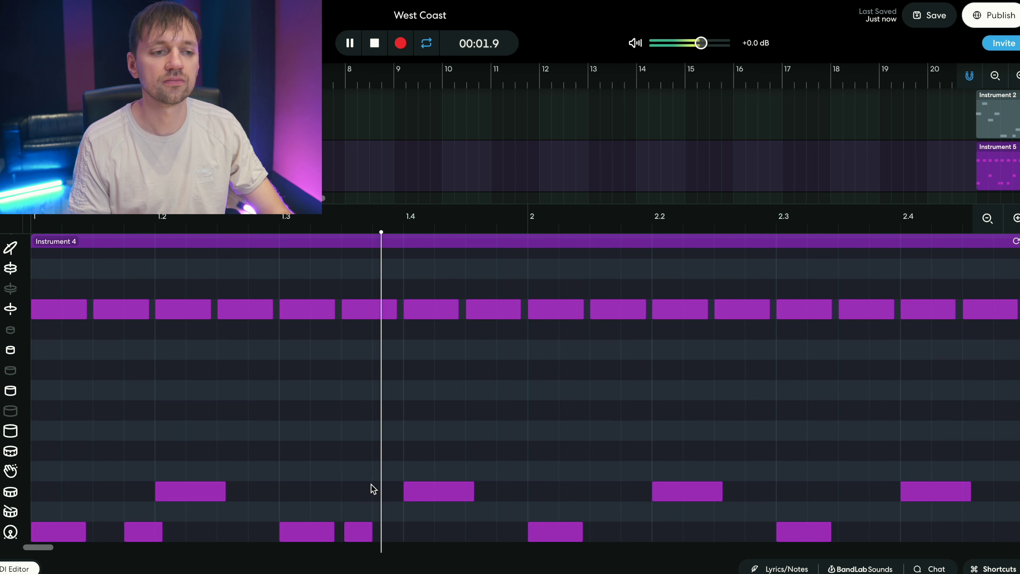
key(space)
Step: Add short kicks one sixteenth before and after beat 2.2, plus one halfway between beats 2.3 and 2.4, and play the loop
click(635, 531)
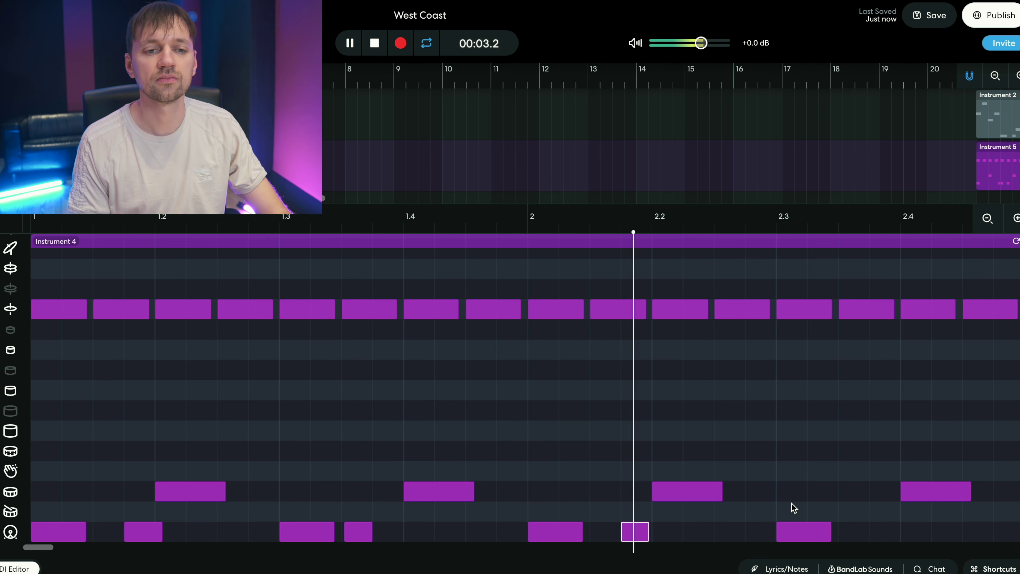
click(697, 532)
click(859, 533)
key(space)
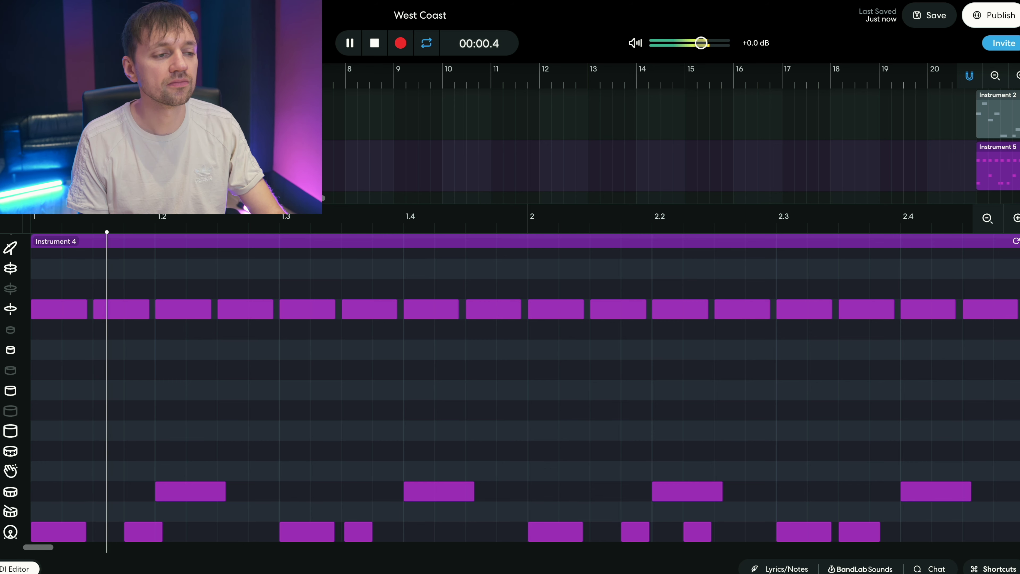
Step: Replay the loop and move the extra kick before beat 1.2 earlier, halfway between beats 1 and 1.2
key(space)
key(space)
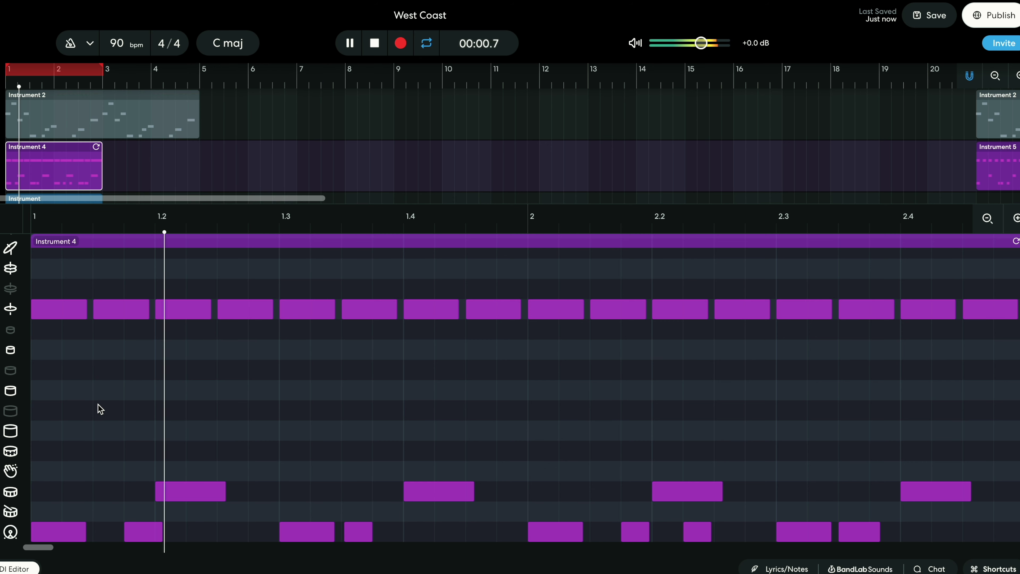
key(e)
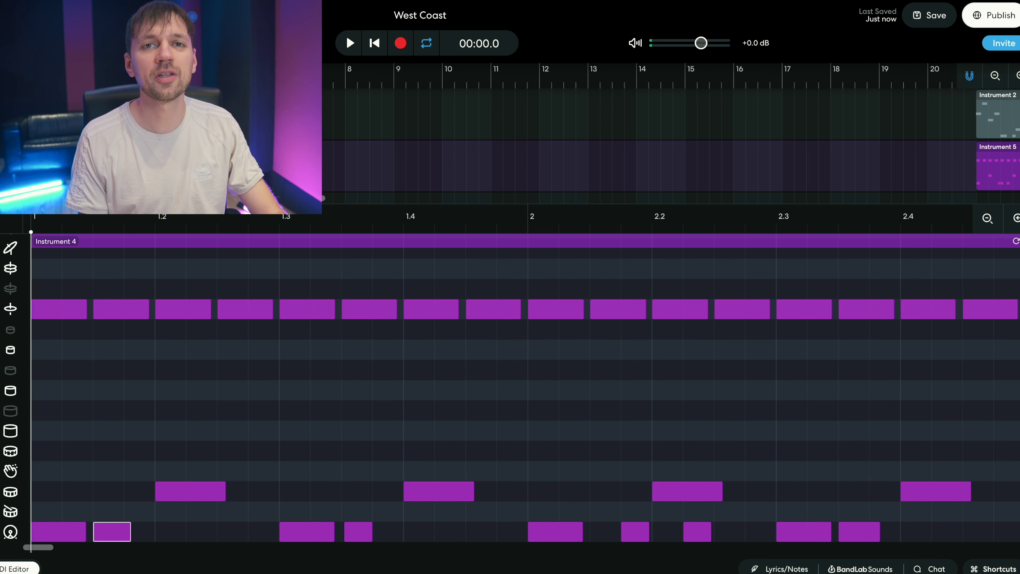
Step: Move the kick after beat 1.3 to one sixteenth before 1.4 and the one before 2.2 to halfway between 2 and 2.2, checking by playback
key(space)
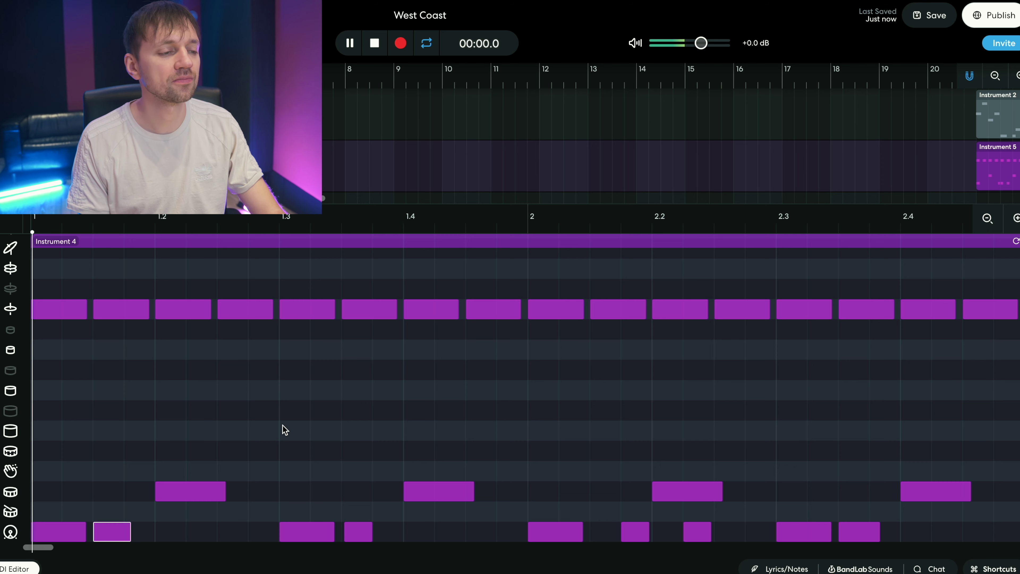
key(space)
click(358, 532)
drag(358, 533, 384, 541)
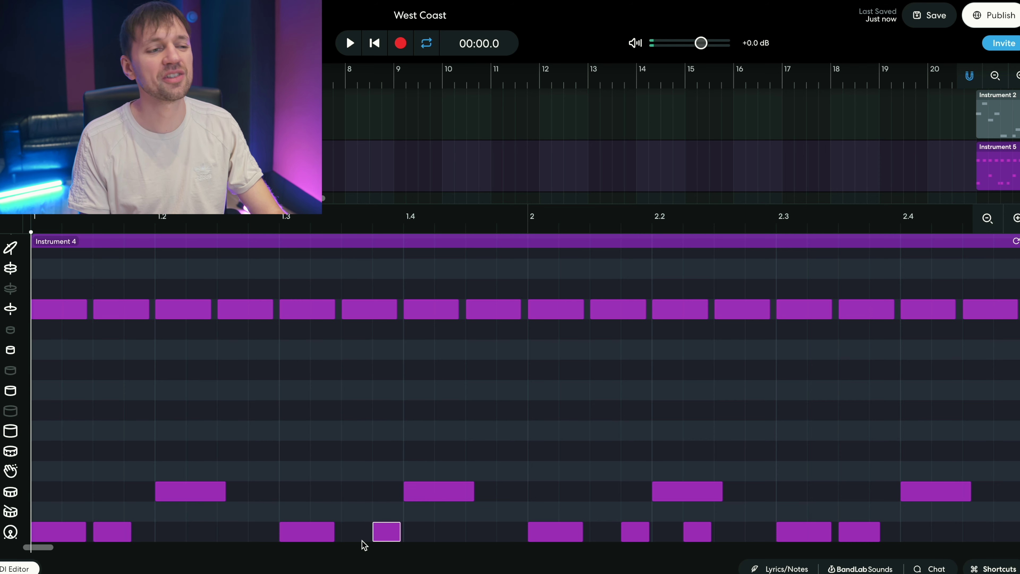
key(space)
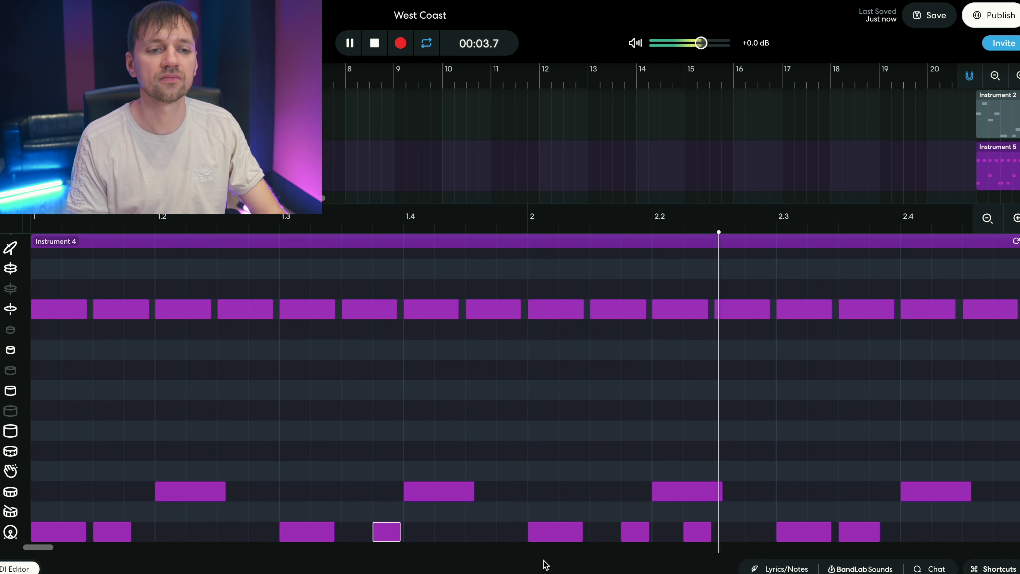
drag(606, 536, 631, 533)
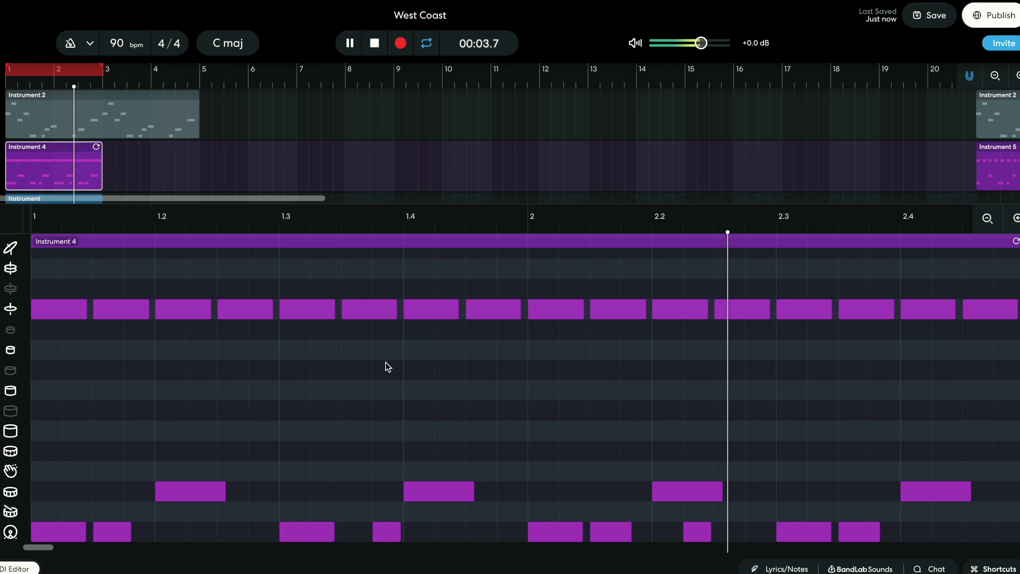
key(space)
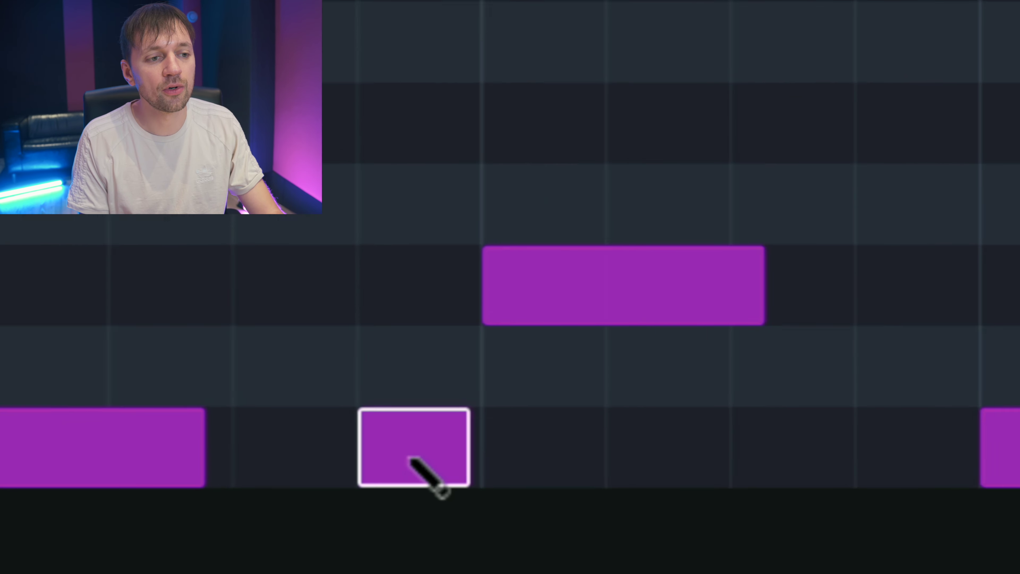
Step: Nudge the short kicks before beat 1.4 and after beat 2.2 together slightly late off the grid, and play the loop
drag(386, 535, 392, 537)
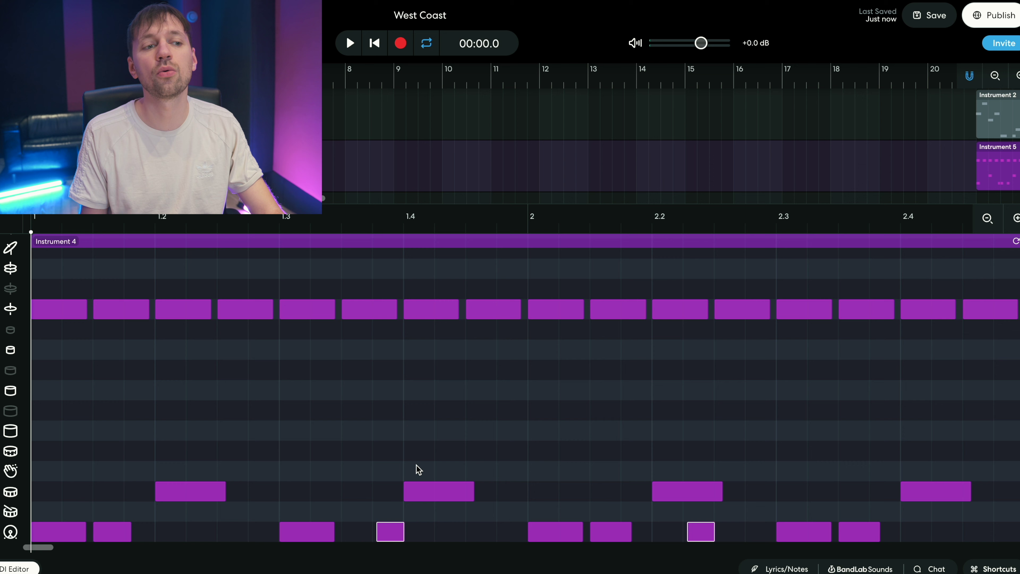
key(space)
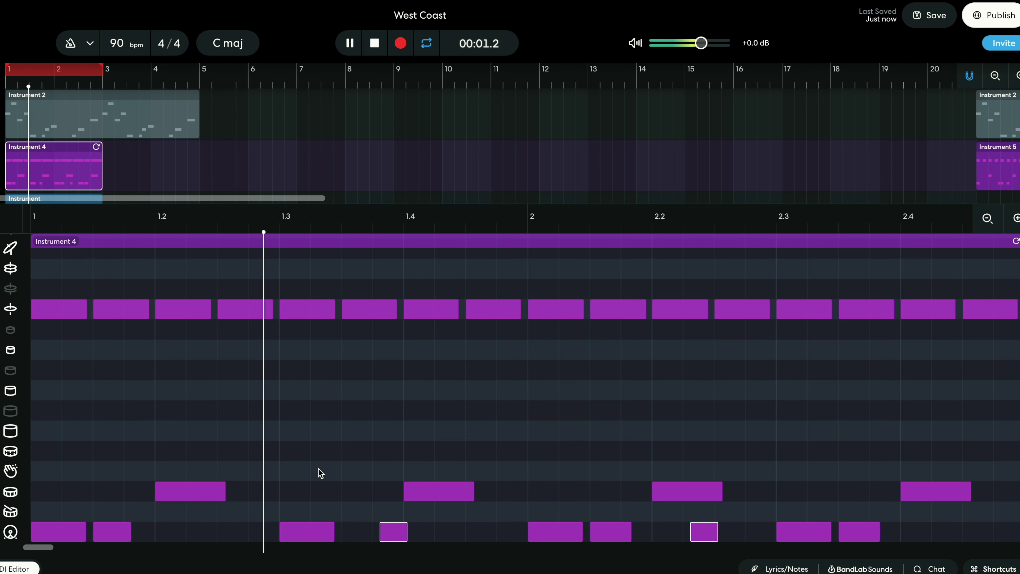
key(space)
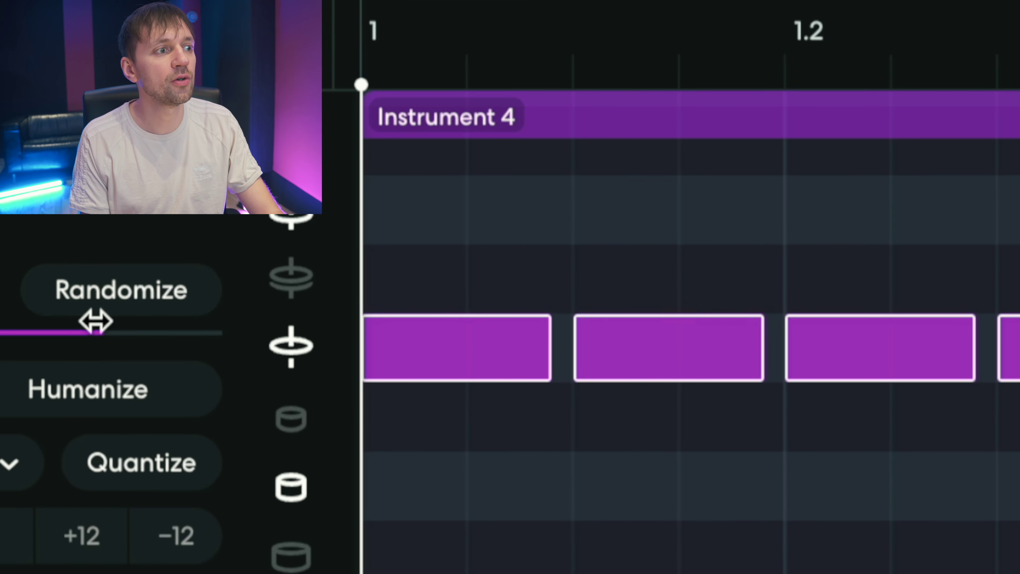
Step: Randomize the velocities of all hi-hat notes and play the loop
click(110, 302)
key(space)
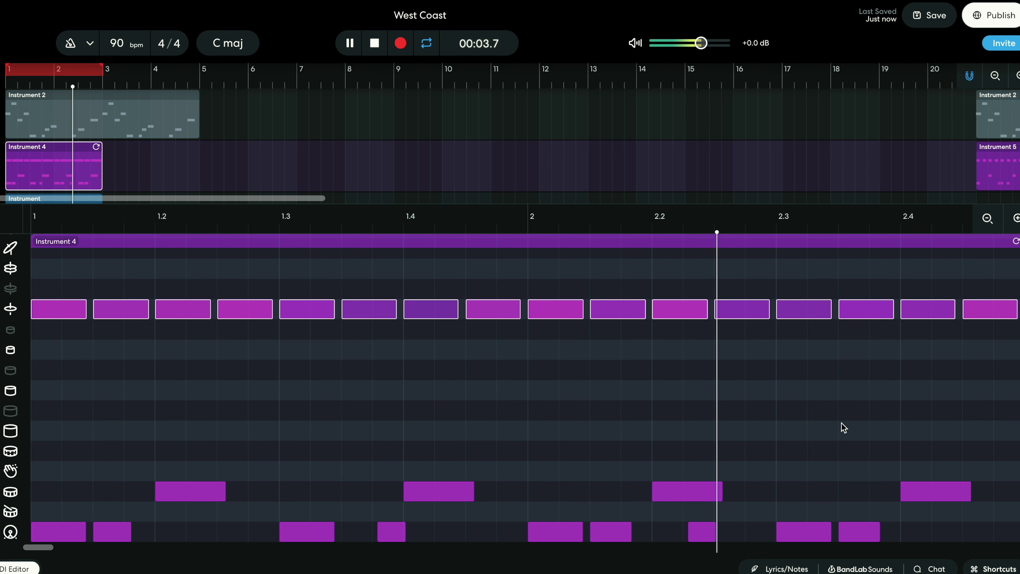
key(space)
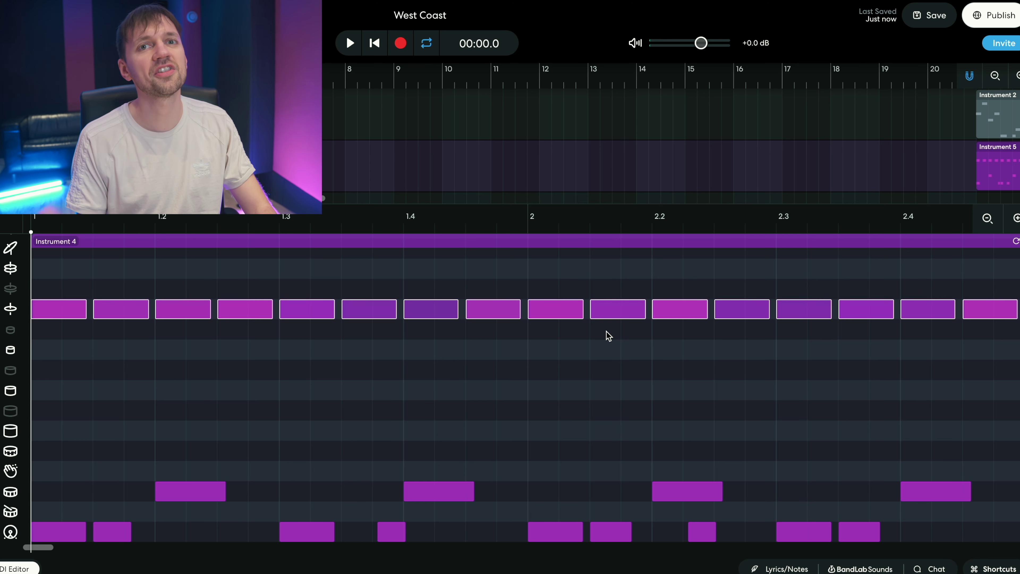
key(space)
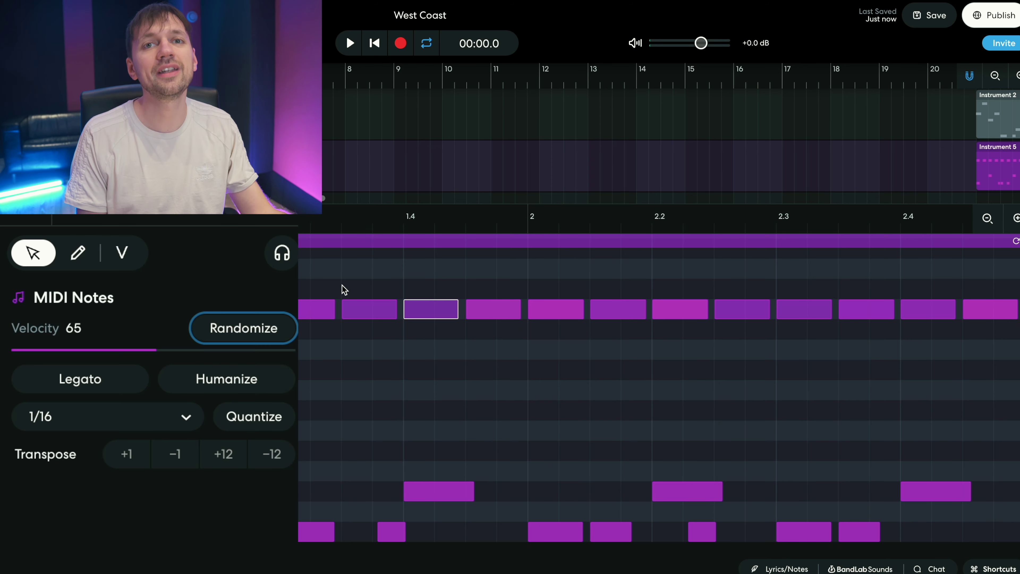
Step: Raise the velocity of the quiet hi-hat halfway between beats 1.3 and 1.4
click(360, 305)
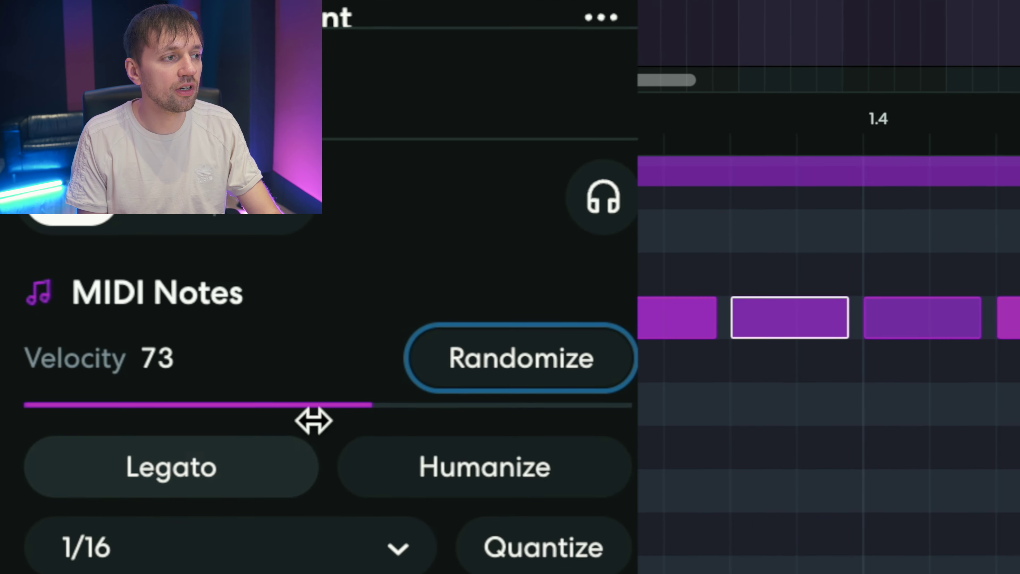
drag(360, 408, 448, 442)
click(785, 489)
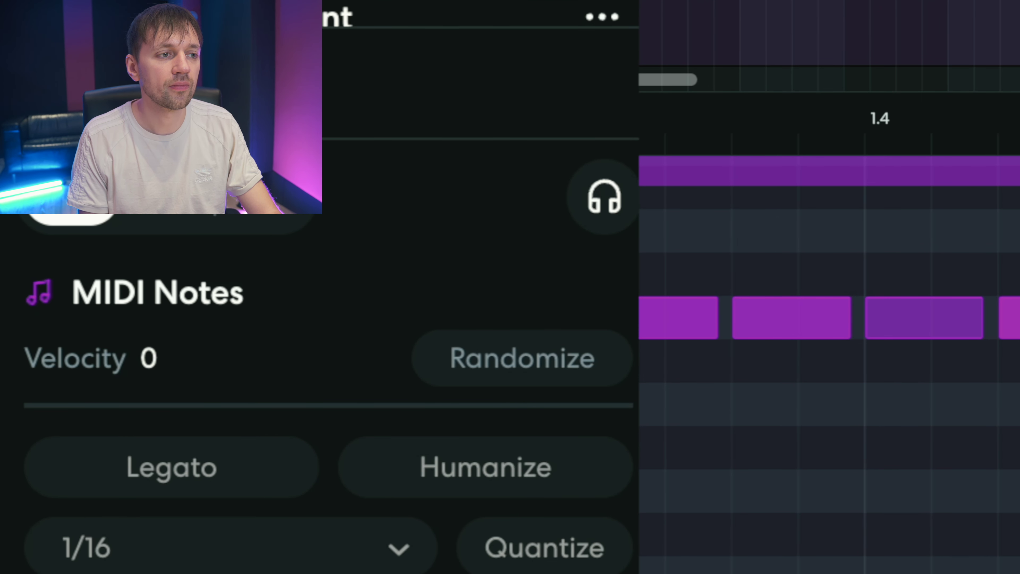
Step: Lower the velocity of the loud hi-hats at beats 1 and 1.2, down to about 93, checking by playback
key(ctrl+a)
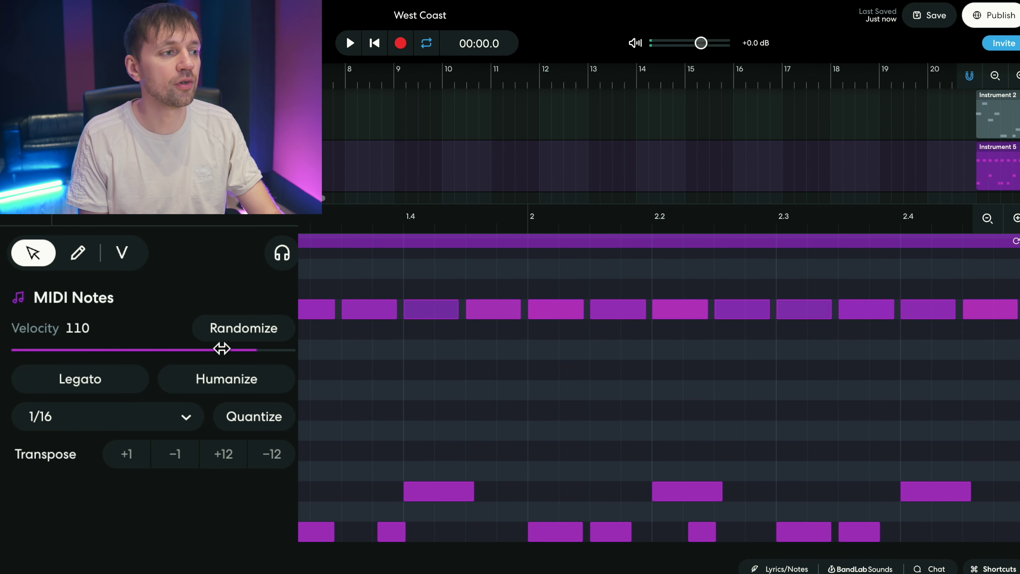
key(space)
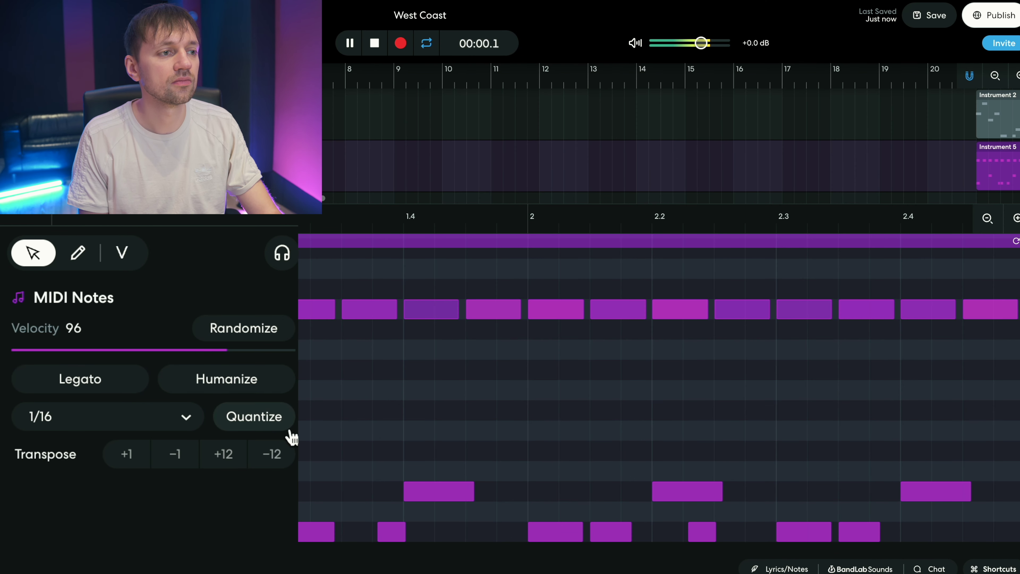
key(space)
drag(169, 351, 121, 366)
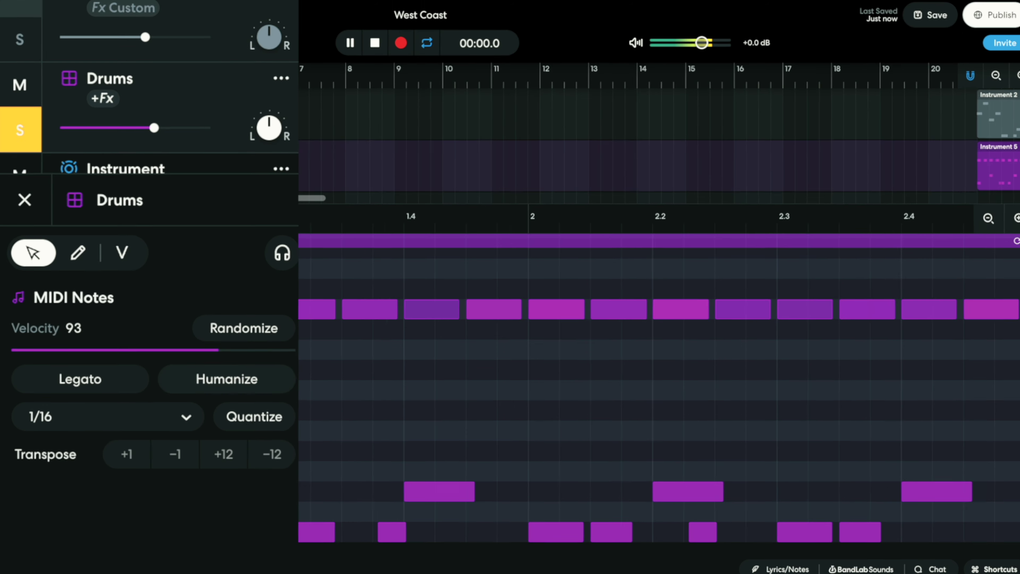
key(space)
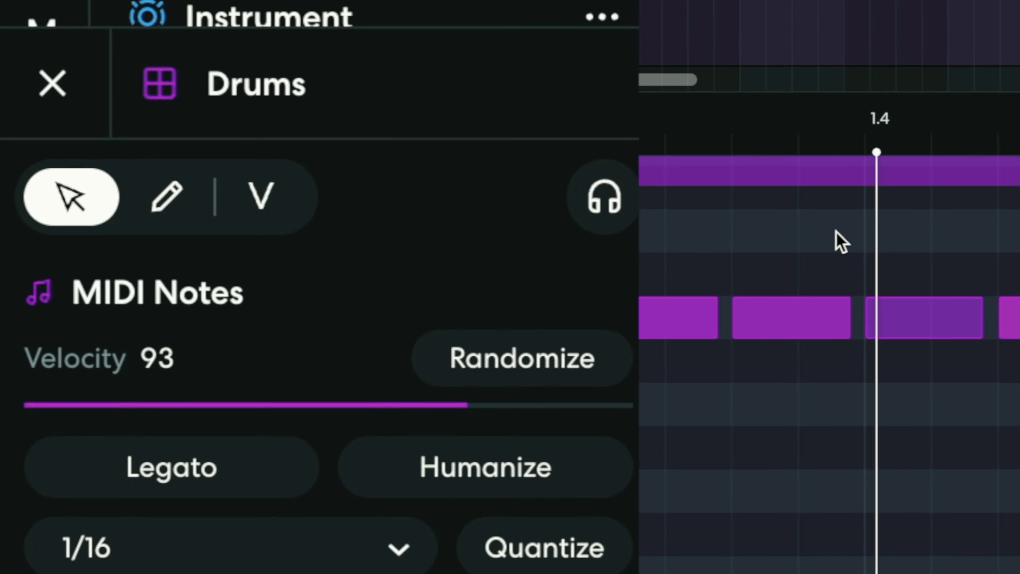
Step: Set the velocity of the hi-hat halfway between beats 1.3 and 1.4 to about 97 and replay the loop
click(763, 318)
drag(434, 405, 544, 419)
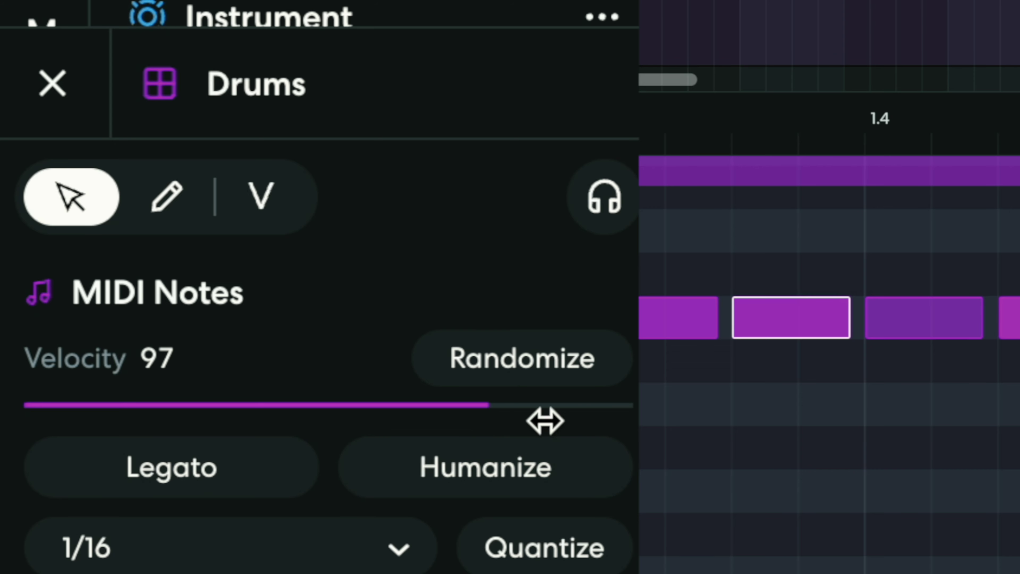
key(space)
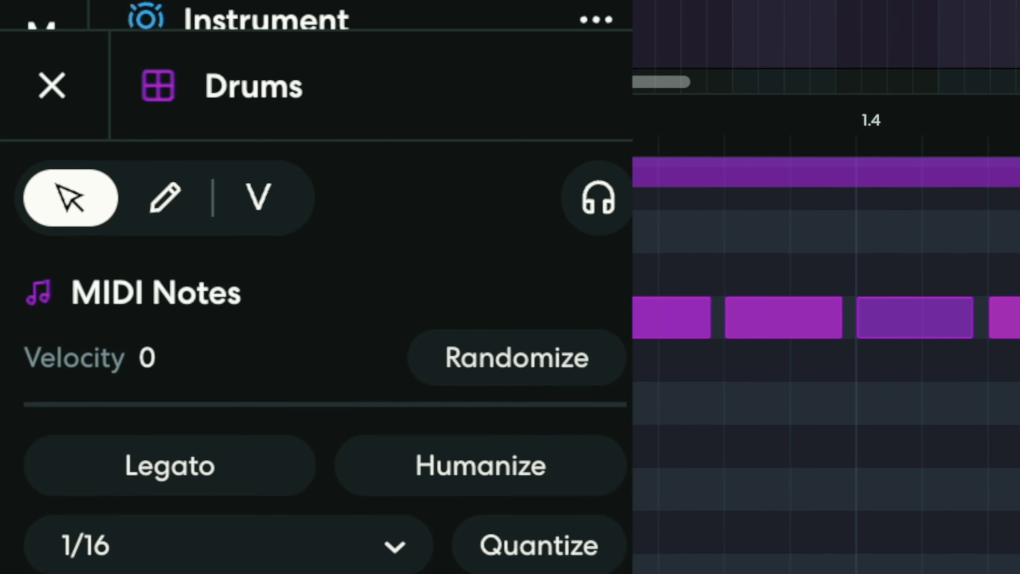
Step: Raise the hi-hat halfway between beats 2 and 2.2 and lower the hi-hat at 2.2 to velocity 92, listening to the loop
click(619, 310)
key(space)
mouse_move(229, 347)
mouse_down()
mouse_move(184, 364)
mouse_move(246, 354)
mouse_up()
click(604, 307)
key(space)
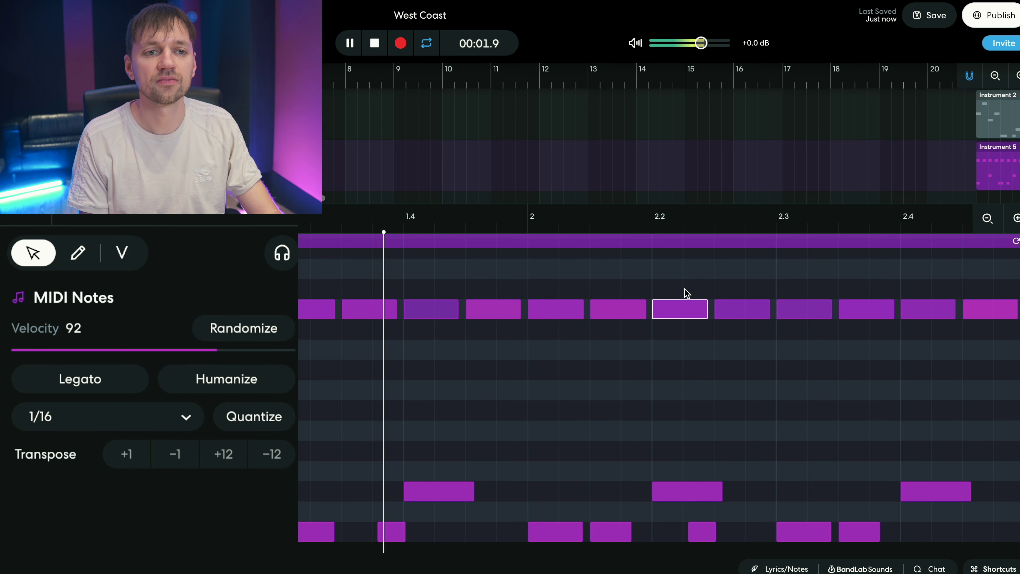
Step: Set the velocity of the hi-hat halfway between beats 2.2 and 2.3 to 104 and deselect it
click(736, 308)
key(space)
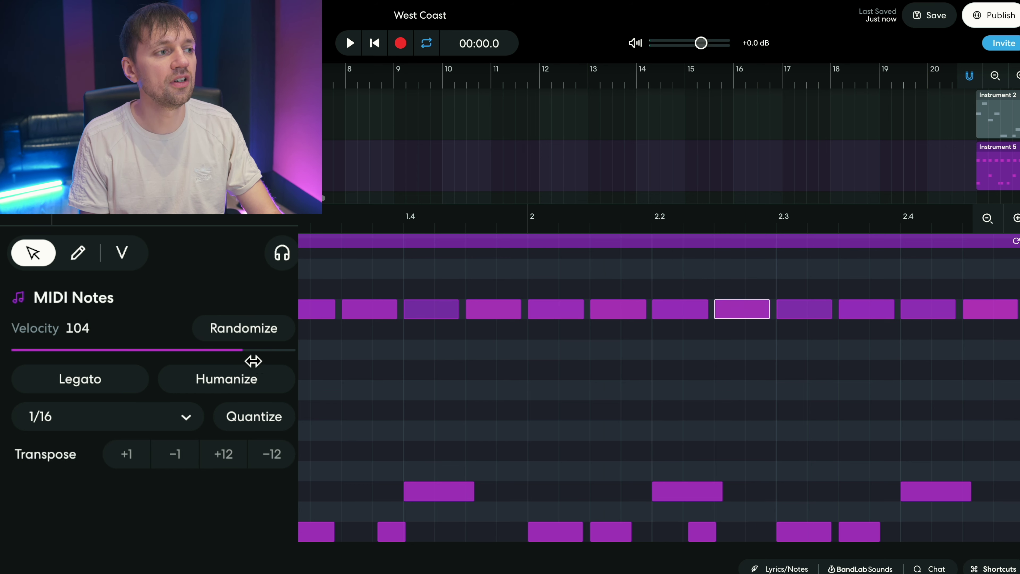
click(795, 277)
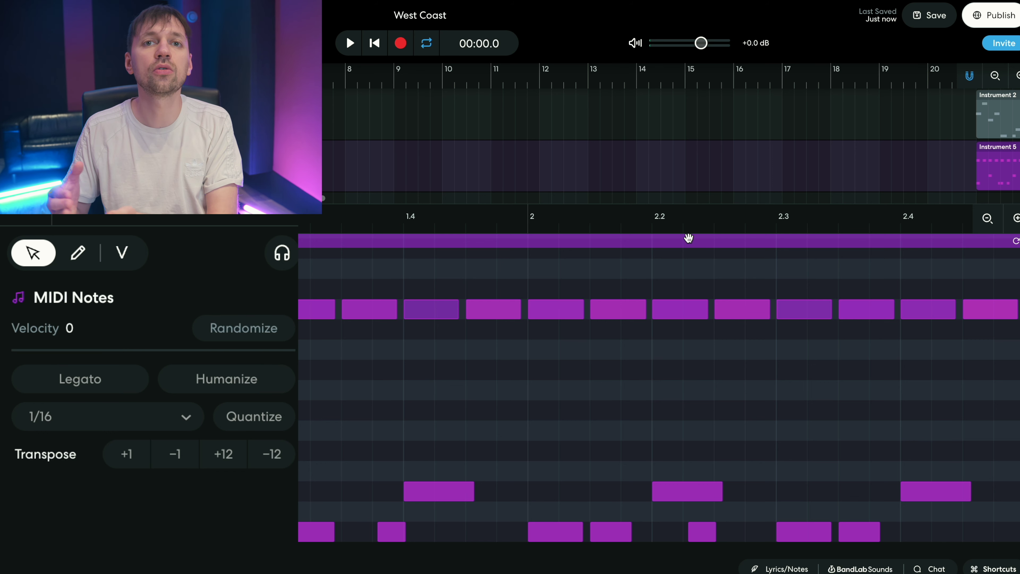
Step: Check the hi-hat velocities between beats 1.3 and 2.2 and fine-tune the hi-hat at beat 2 while the loop plays
click(93, 227)
mouse_move(96, 237)
mouse_down()
mouse_move(62, 234)
mouse_move(88, 234)
mouse_up()
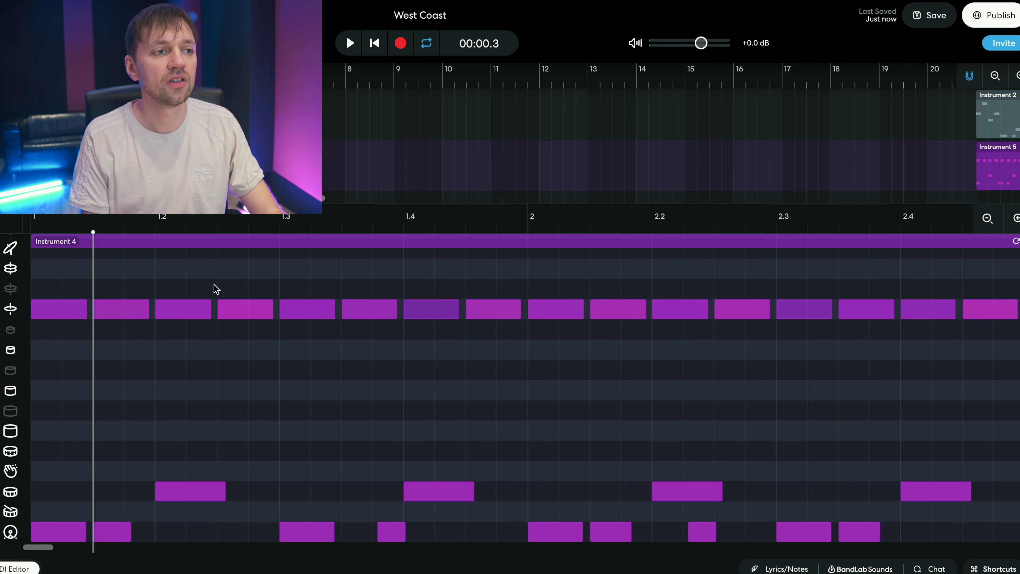
click(361, 310)
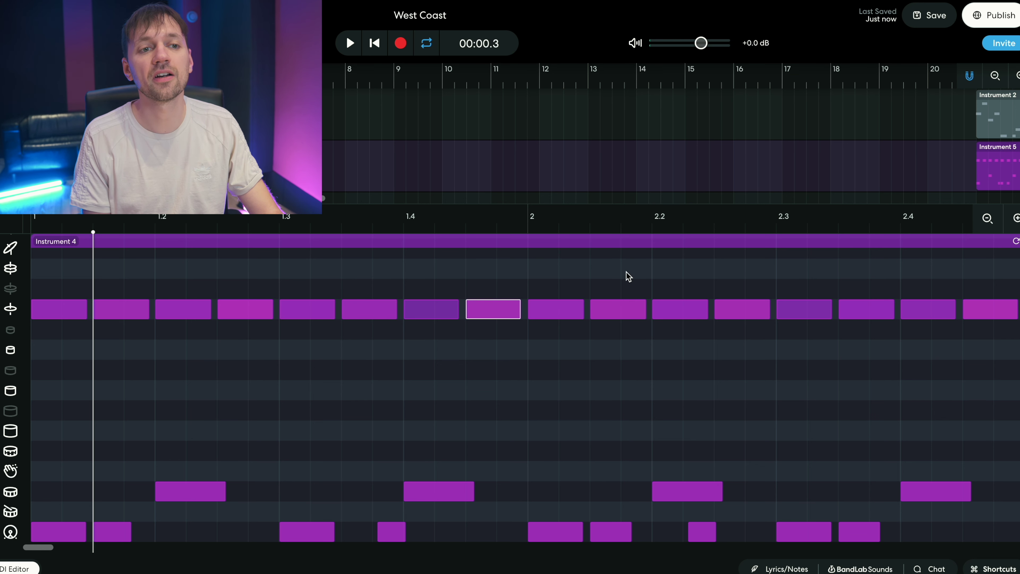
click(618, 310)
click(535, 309)
key(space)
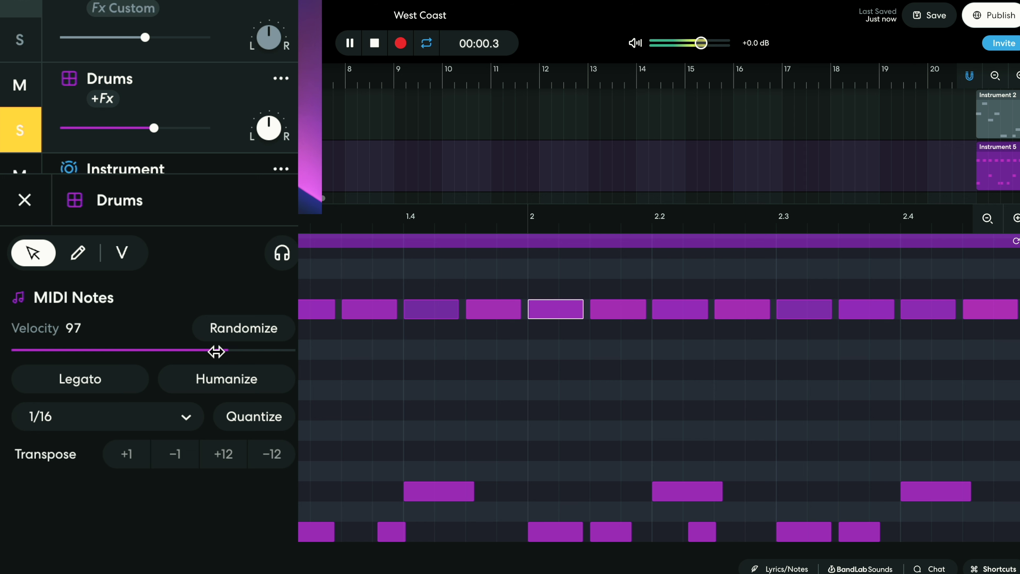
click(663, 309)
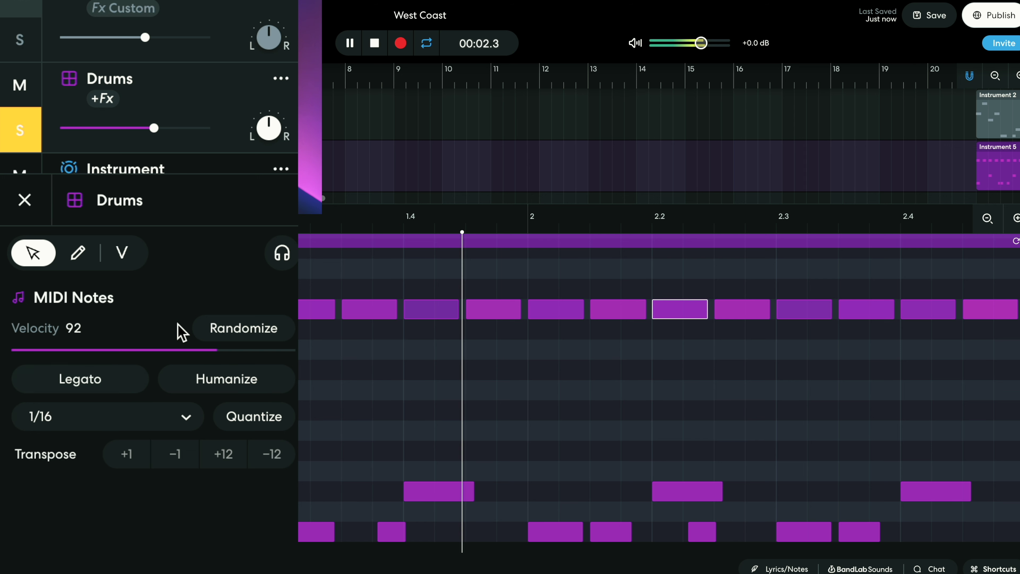
Step: Set the velocity of the hi-hat halfway between beats 2.3 and 2.4 to 105, check the last hi-hat's velocity, and replay the loop
click(880, 306)
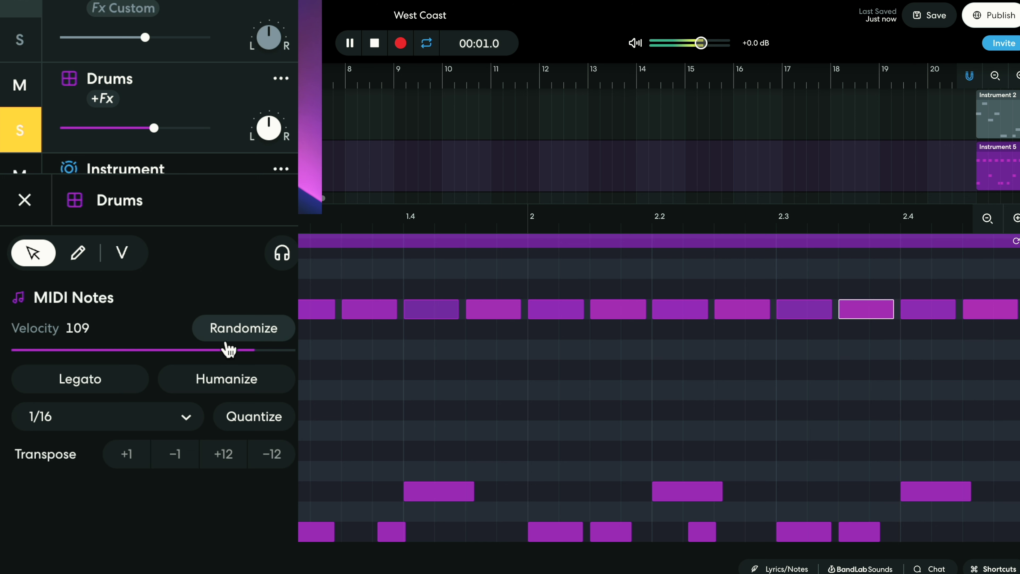
drag(227, 350, 226, 352)
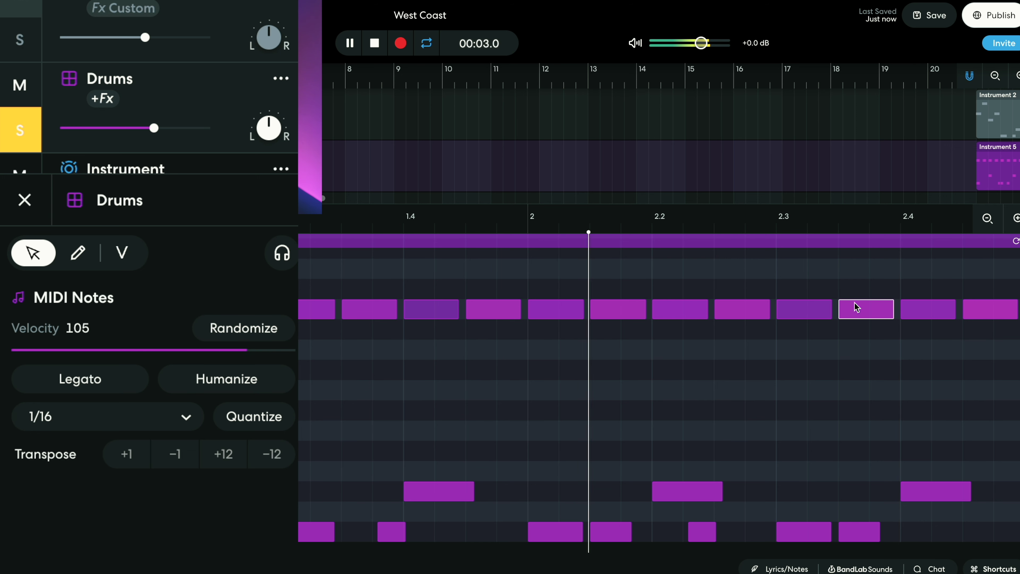
click(983, 307)
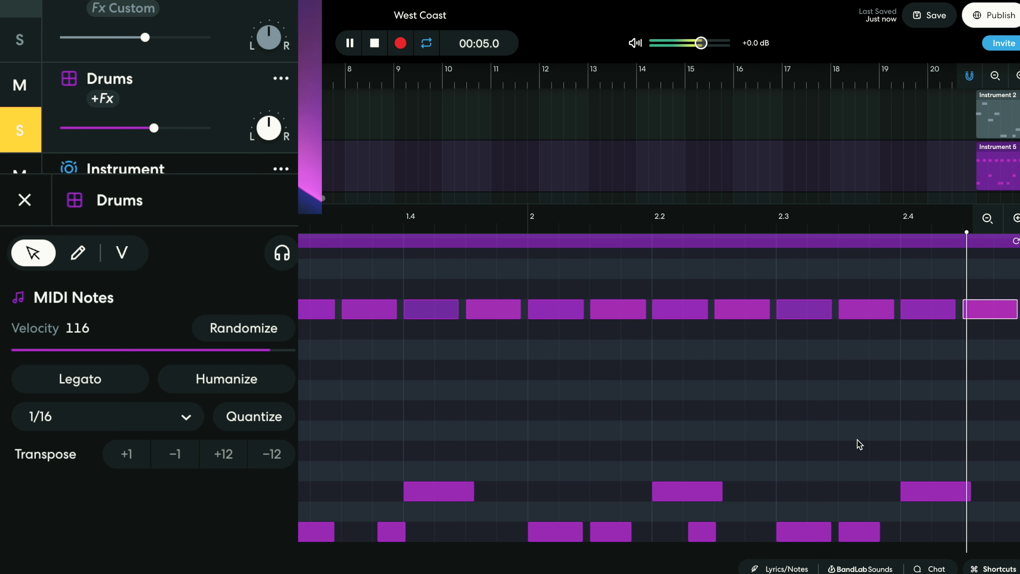
click(847, 436)
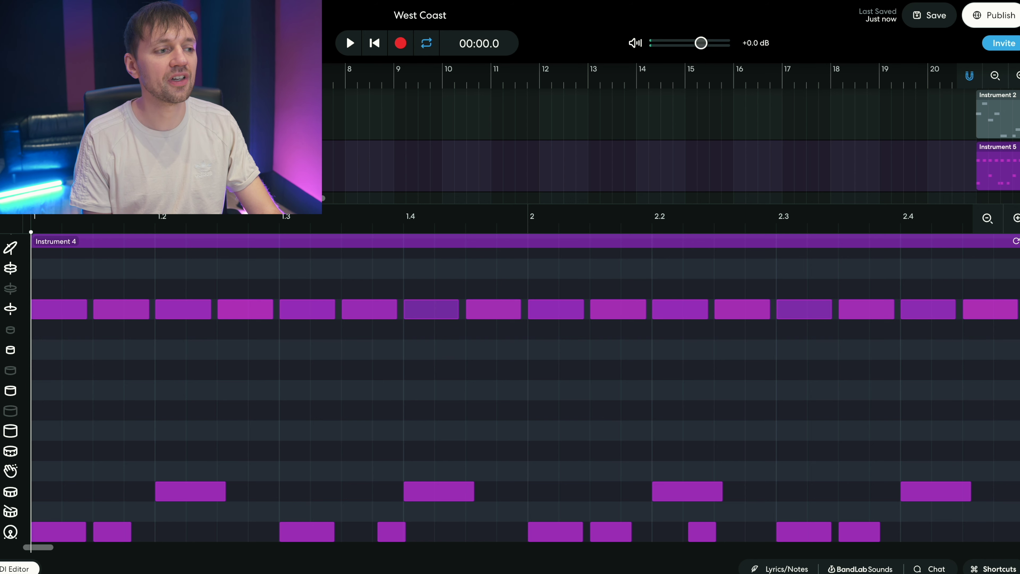
key(space)
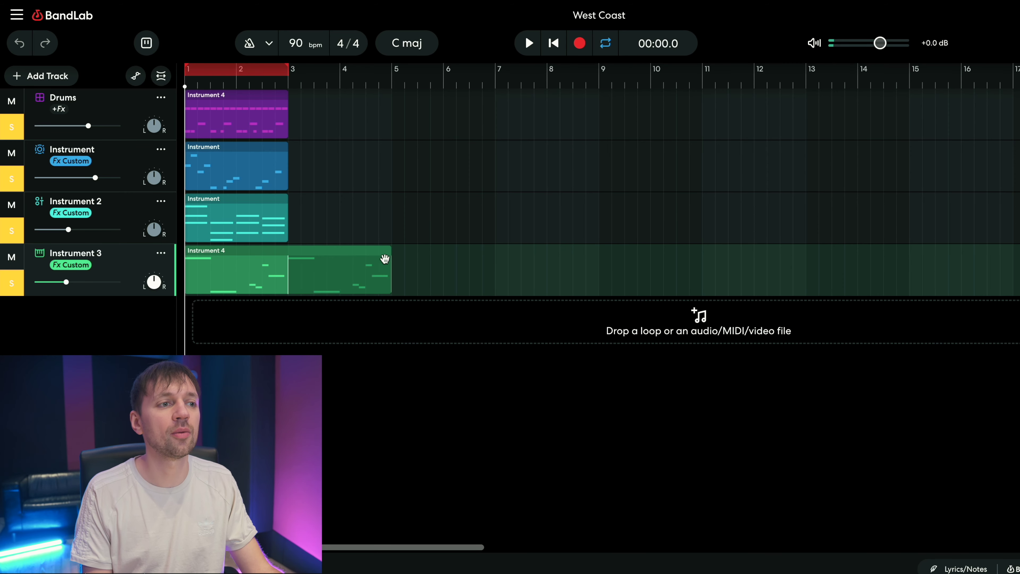
Step: Trim the Instrument 3 region to two bars, ending at bar 3, and turn off solo on all four tracks
drag(392, 258, 193, 133)
click(336, 116)
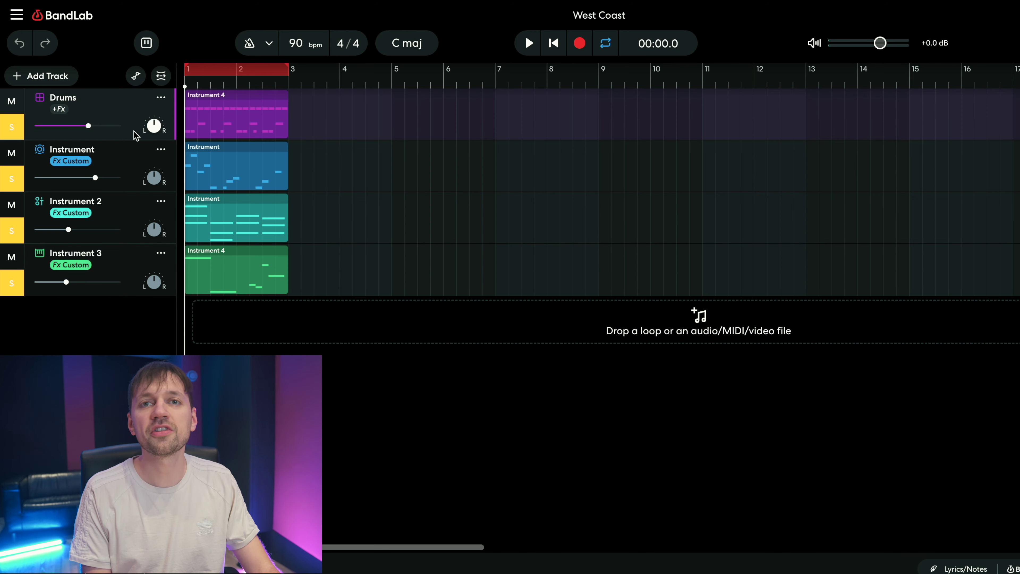
click(10, 128)
click(9, 181)
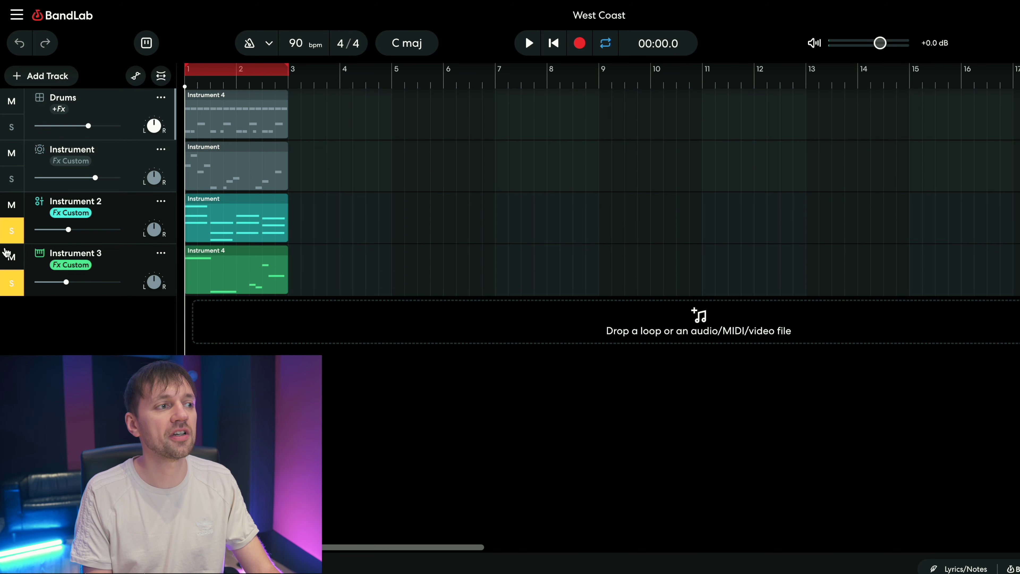
click(9, 235)
click(9, 285)
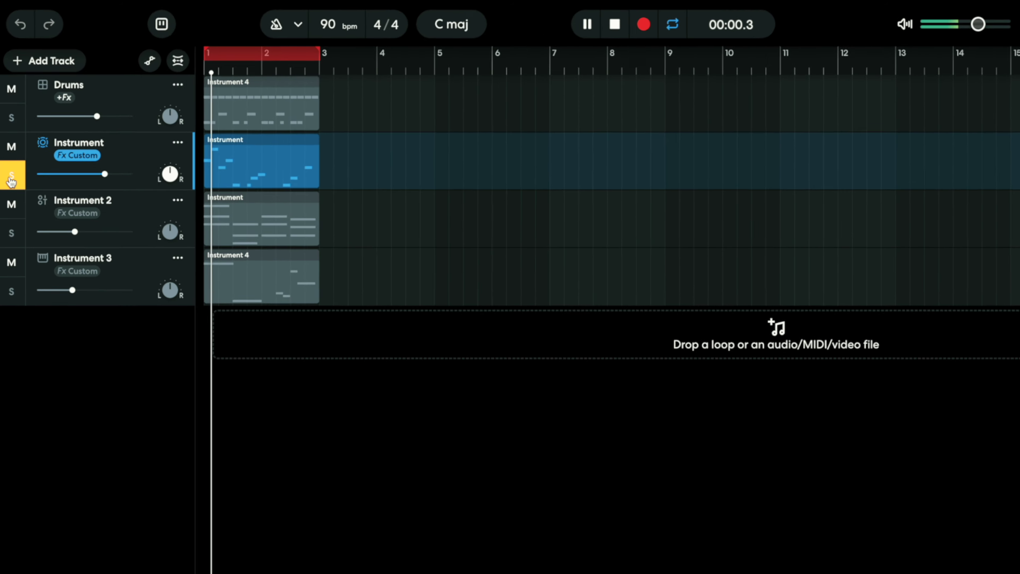
click(11, 177)
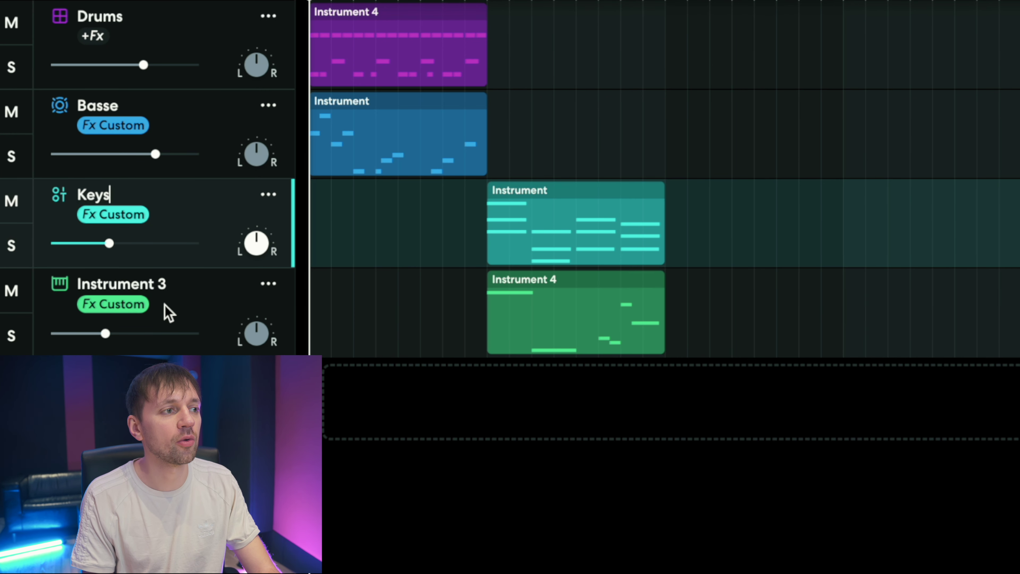
Step: Rename the Instrument 3 track as Lead and turn off loop playback
click(164, 296)
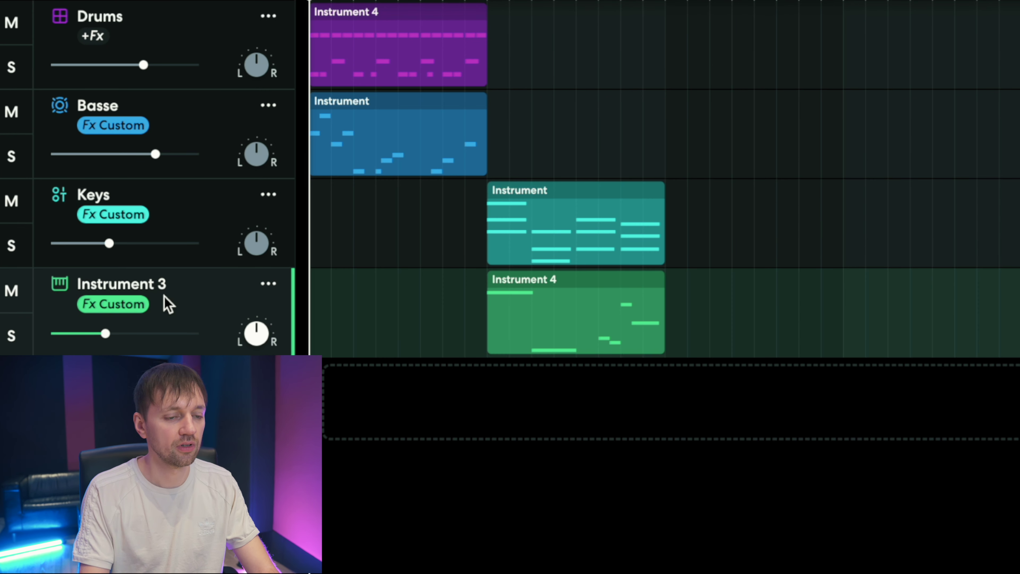
double_click(147, 276)
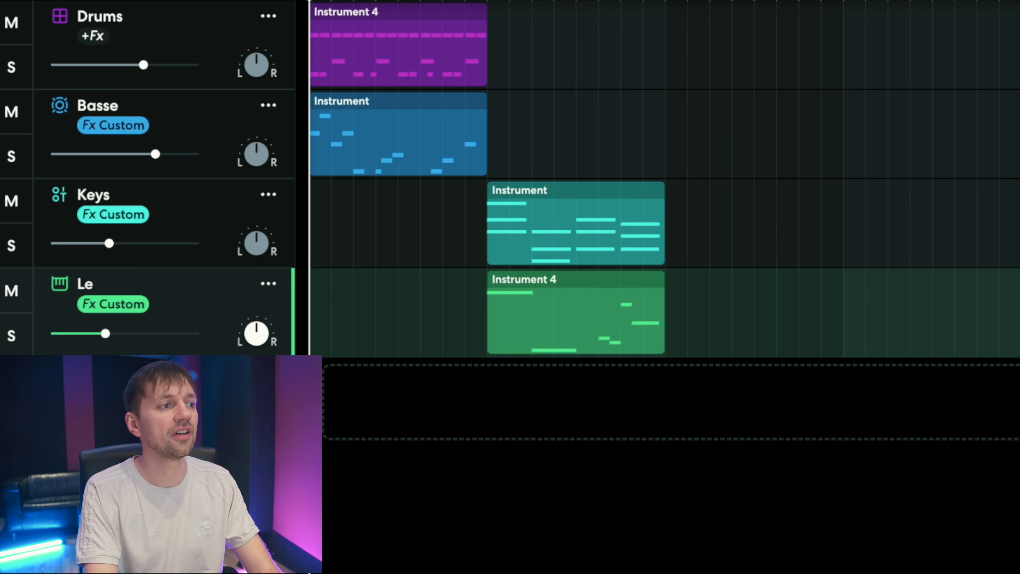
text(aLea)
key(BackSpace)
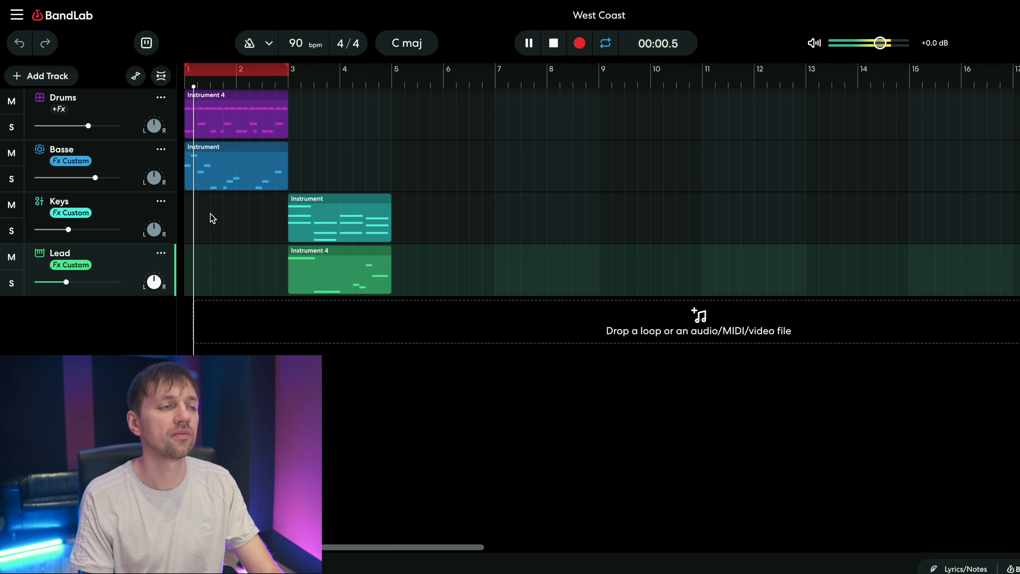
key(c)
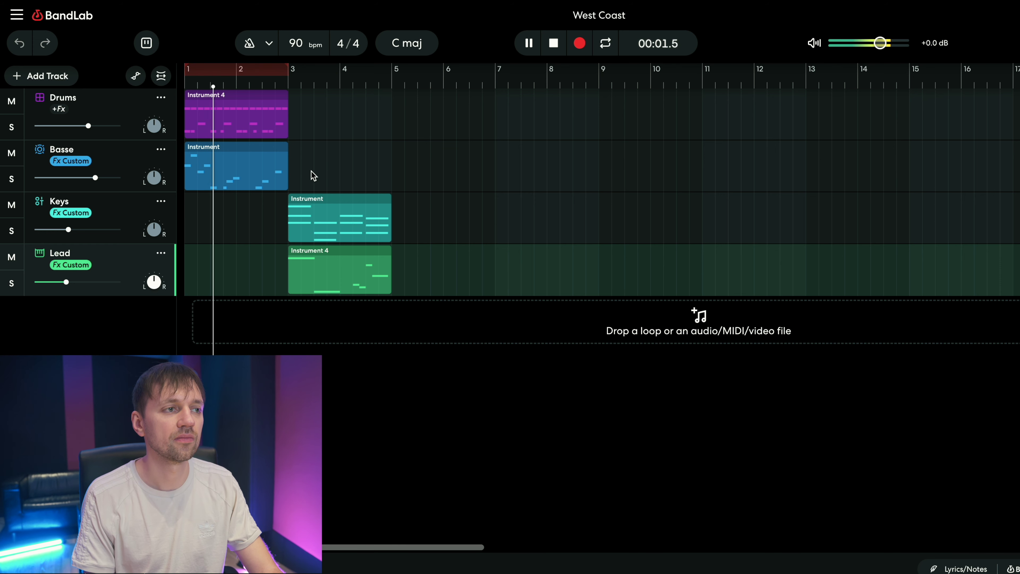
Step: Move the bass region to start at bar 3 and the keys and lead regions to start at bar 5
drag(326, 183, 217, 120)
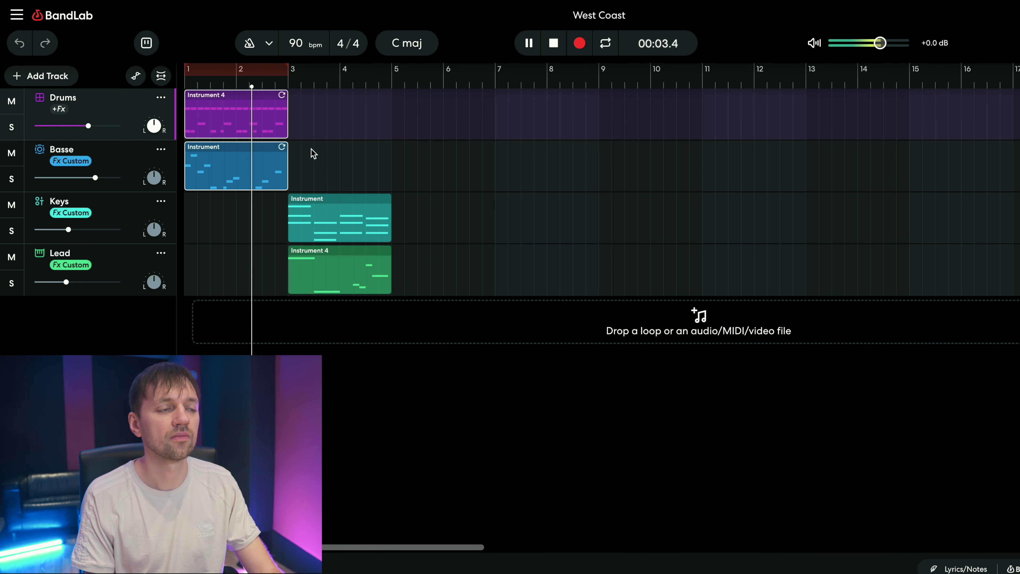
click(337, 154)
drag(425, 179, 446, 231)
key(space)
click(224, 185)
drag(246, 178, 349, 178)
click(264, 127)
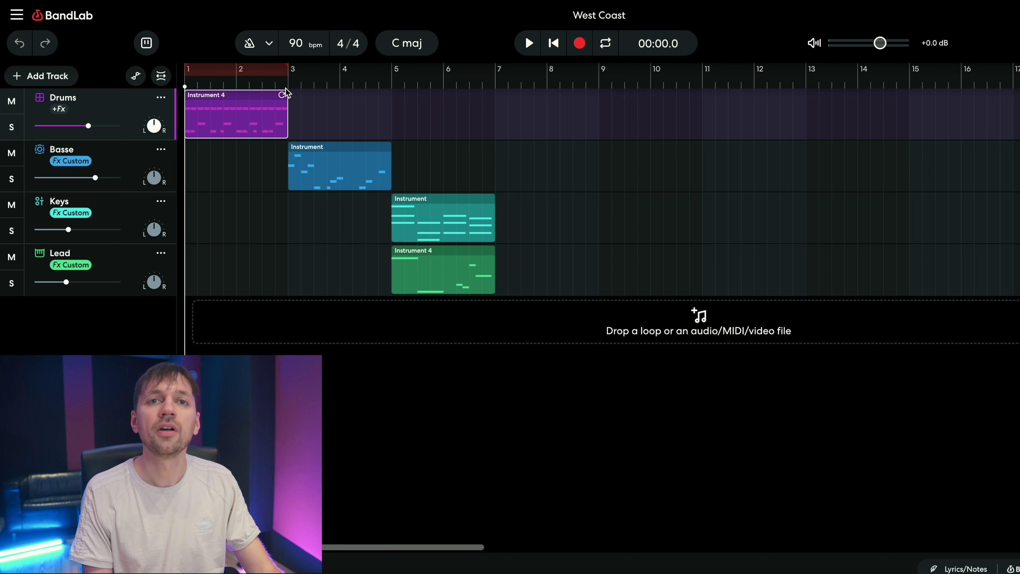
Step: Loop the drums region out to bar 9 and the bass region out to bar 7
drag(284, 94, 604, 129)
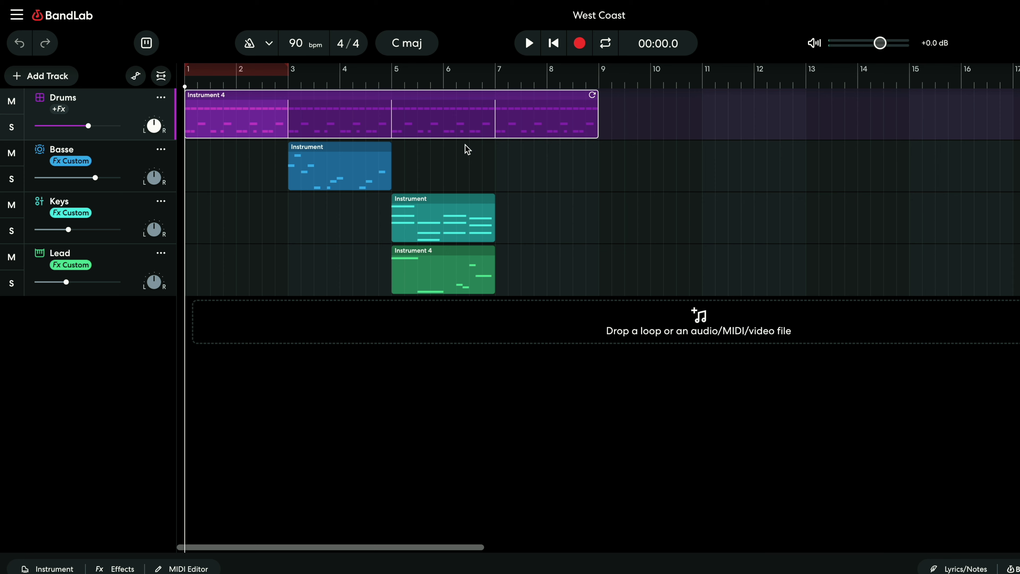
key(space)
click(328, 233)
click(336, 180)
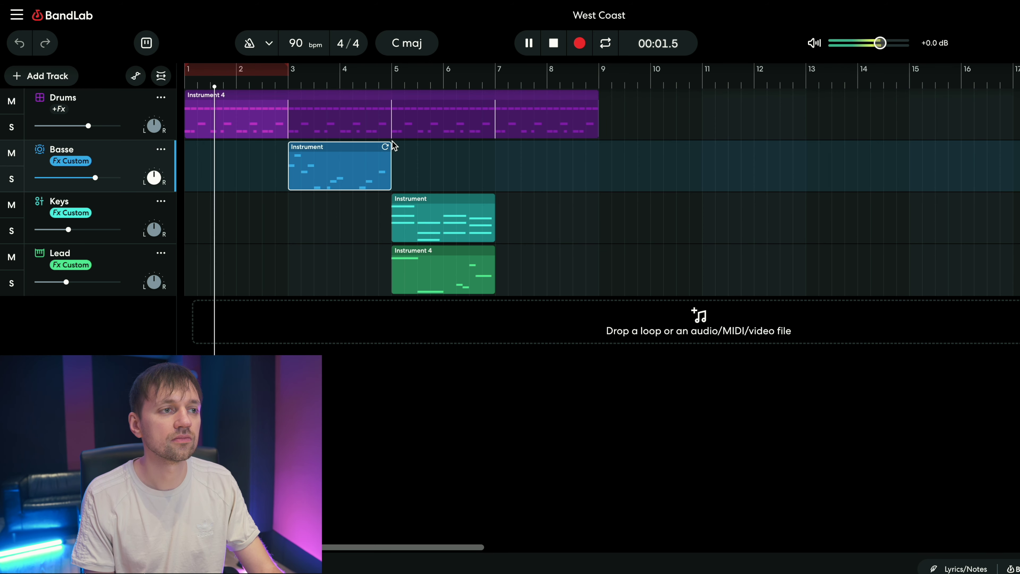
drag(387, 146, 495, 171)
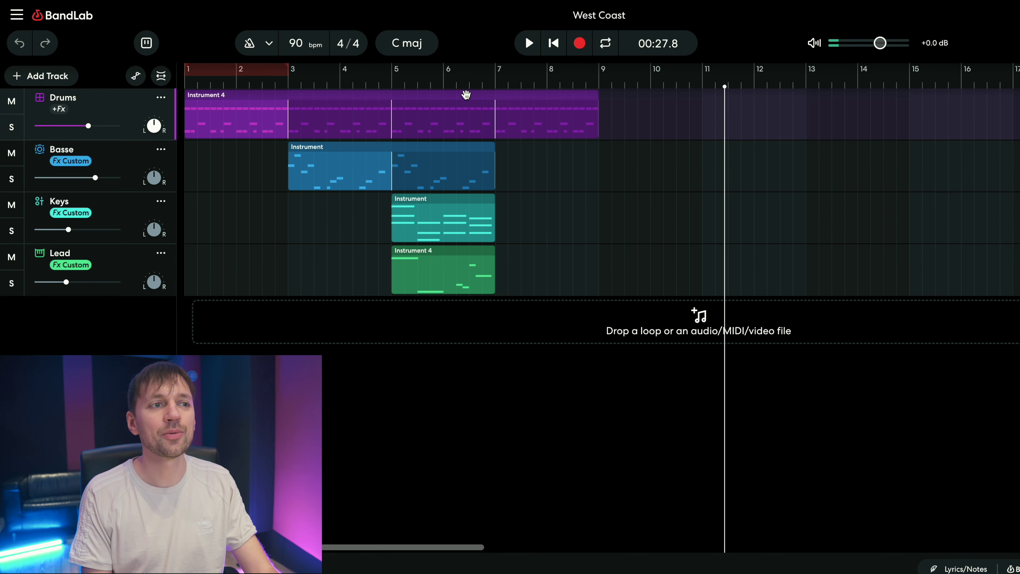
Step: Loop the lead, keys and bass regions out to bar 9
click(439, 266)
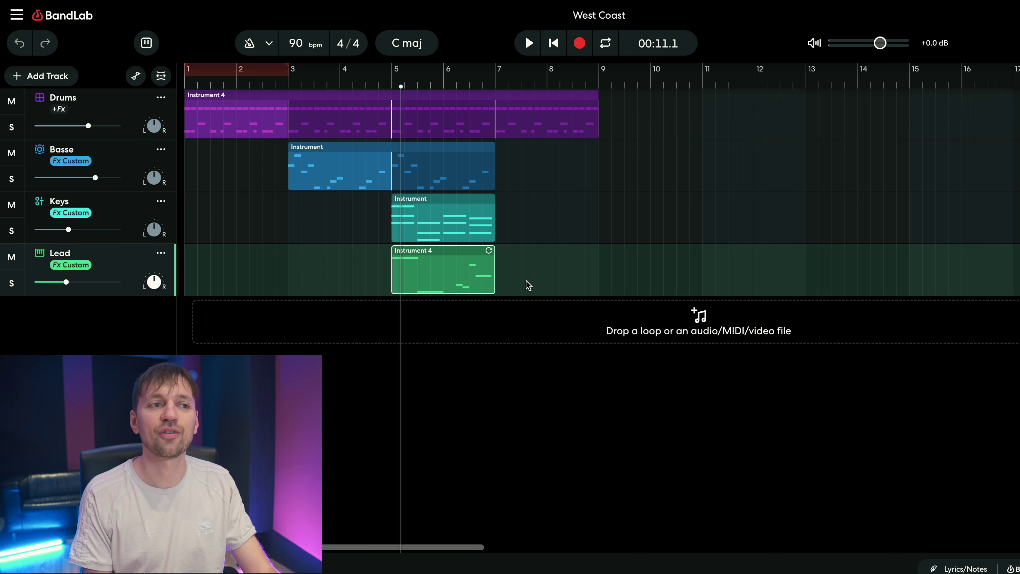
drag(490, 251, 598, 252)
drag(493, 217, 598, 216)
click(433, 178)
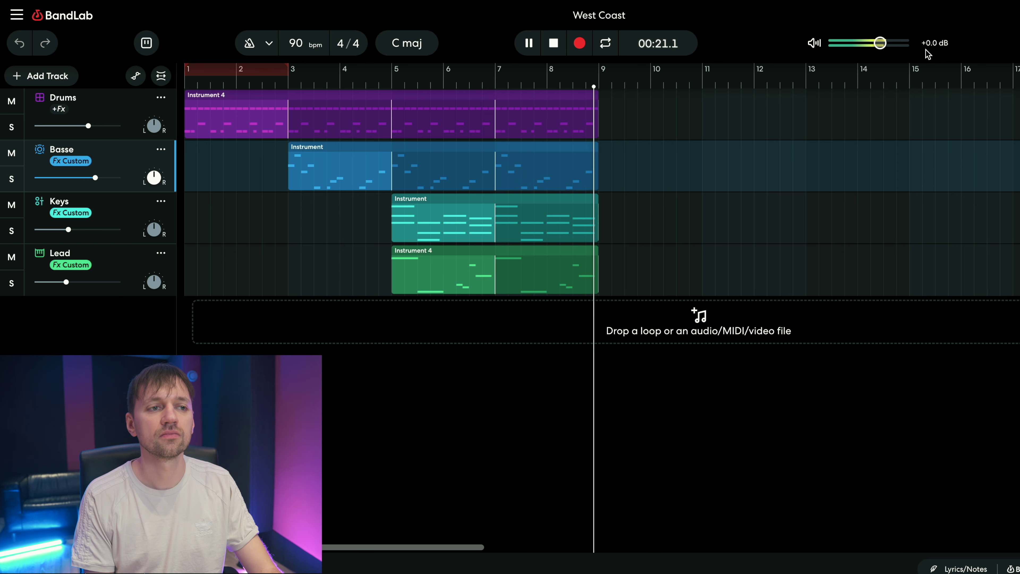
Step: Loop the drums region and the keys region out to bar 13
click(579, 95)
key(space)
drag(591, 95, 697, 128)
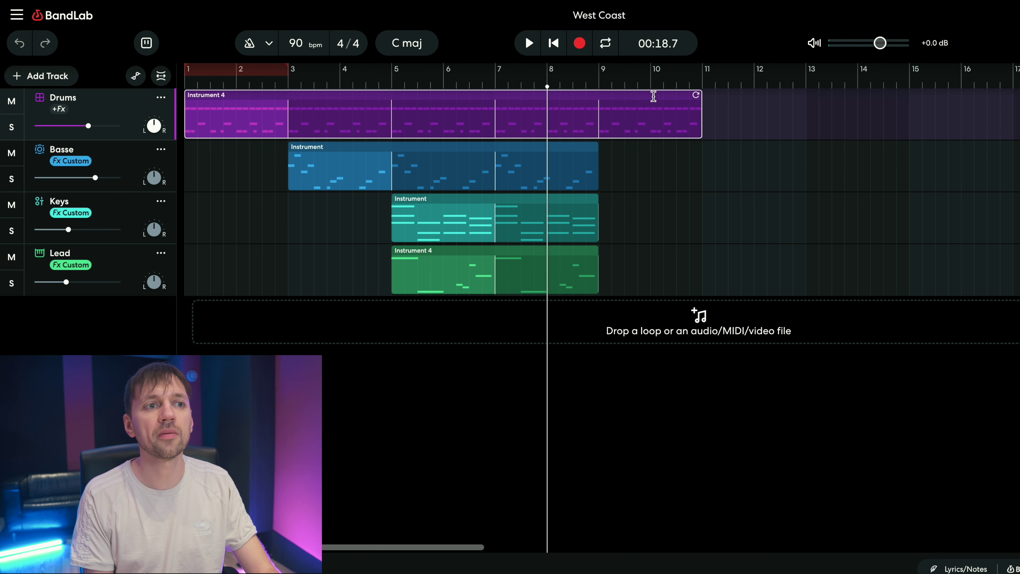
drag(699, 93, 803, 93)
click(403, 223)
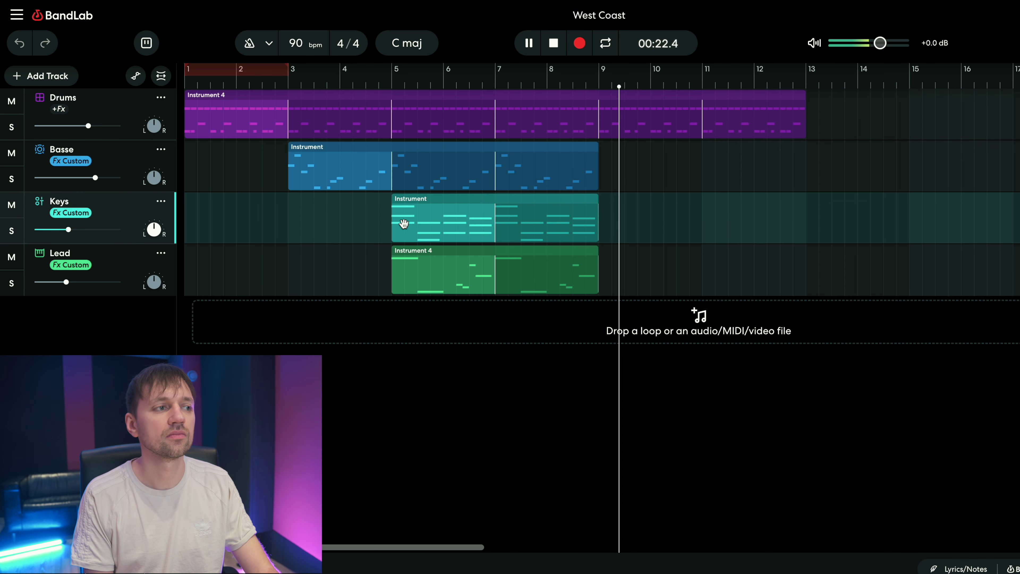
key(space)
drag(640, 210, 807, 222)
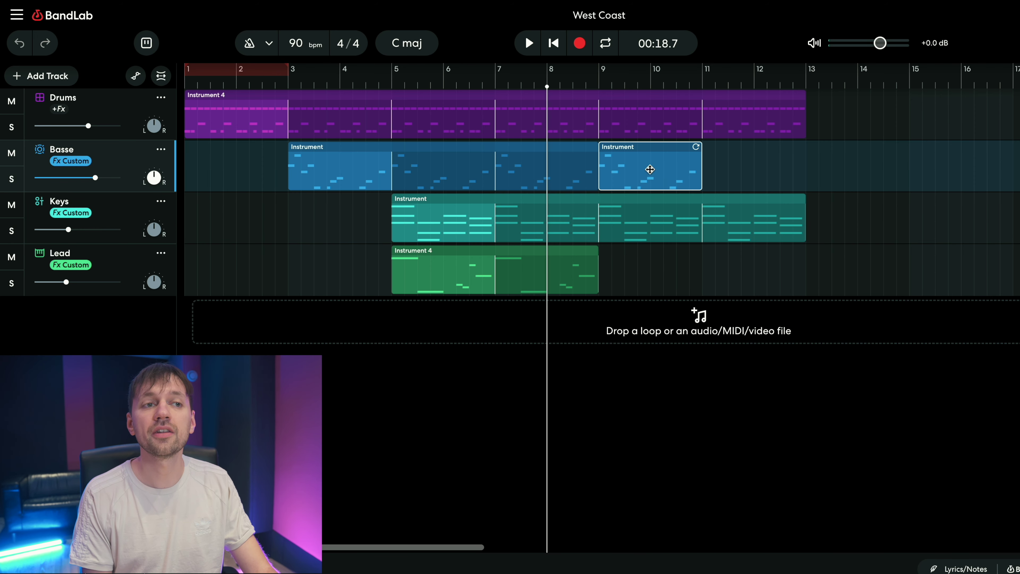
Step: Open the bass region at bar 9 in the MIDI editor and loop playback from bar 9 to about bar 11.75
double_click(651, 169)
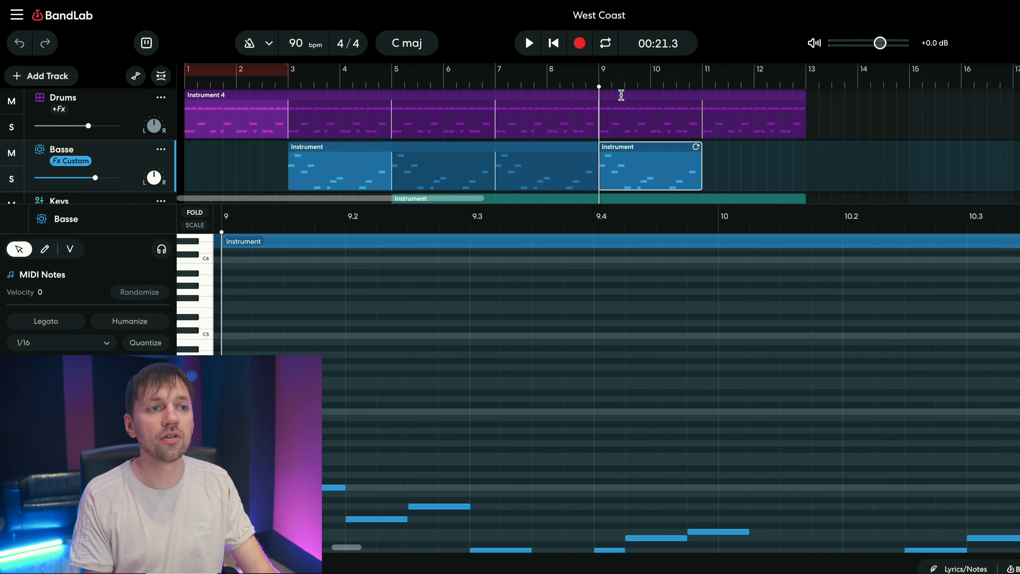
drag(601, 69, 740, 82)
key(space)
scroll(480, 519, down, 6)
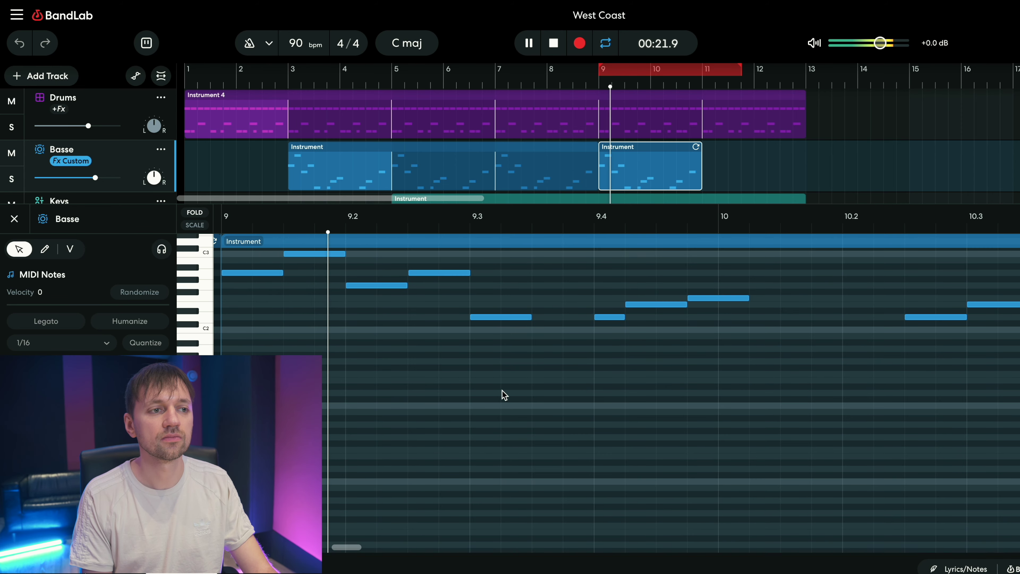
Step: Delete the bass notes from beat 9.4 to just before beat 10.2 and play the arrangement from bar 9
scroll(503, 395, up, 1)
drag(593, 307, 823, 389)
key(Delete)
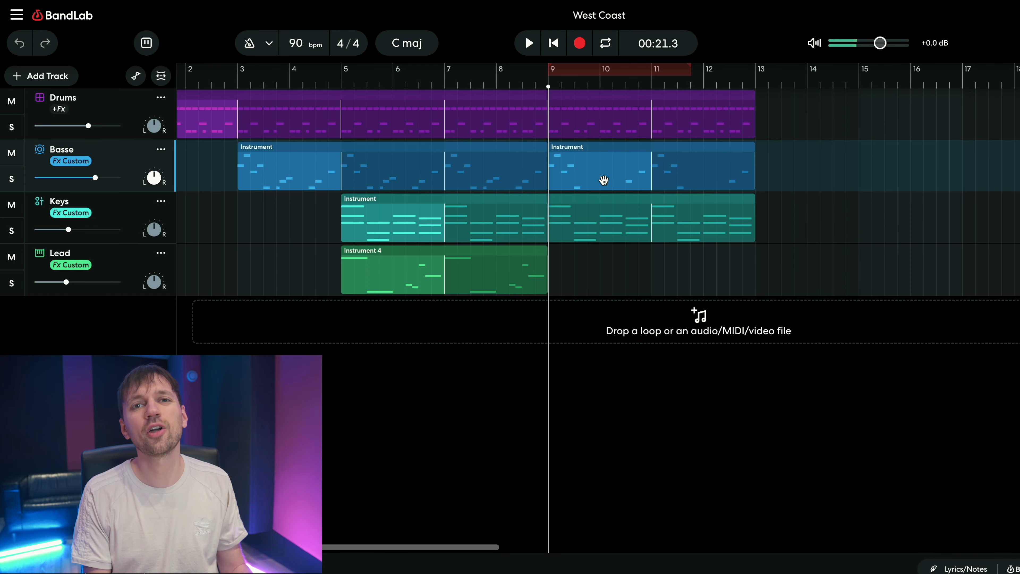
key(space)
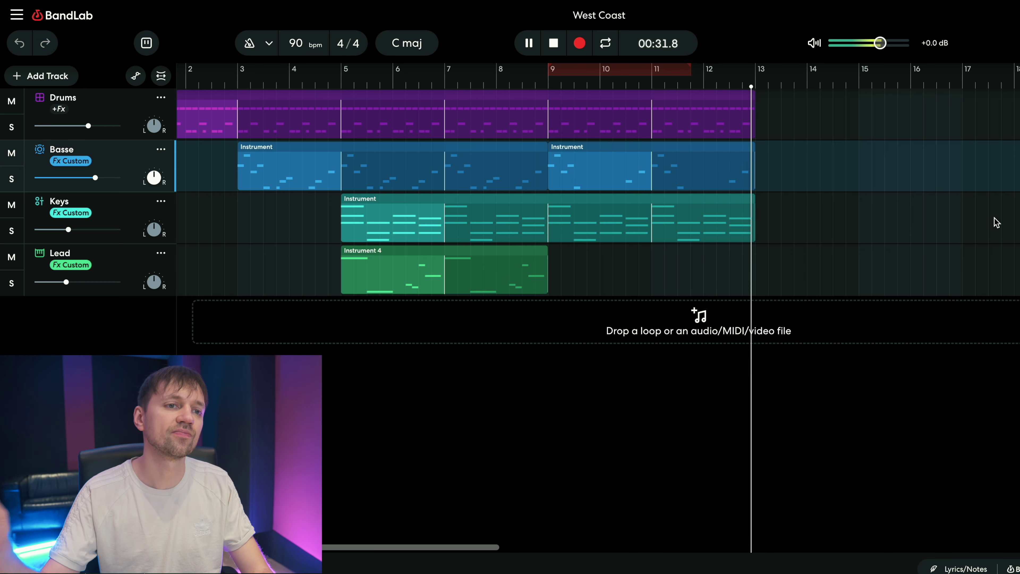
key(space)
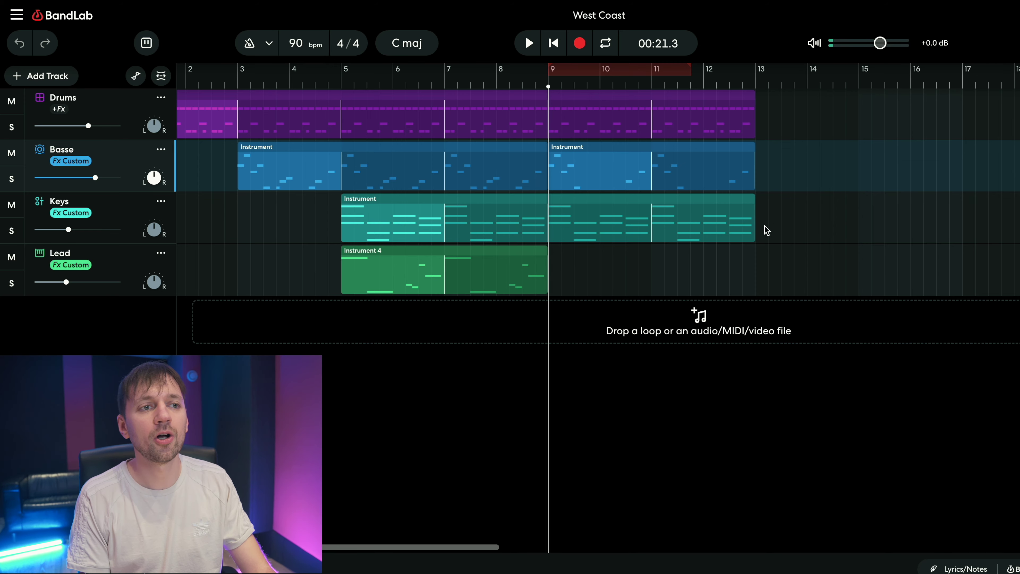
scroll(740, 274, left, 1)
scroll(614, 303, right, 6)
scroll(303, 328, left, 3)
drag(297, 336, 312, 166)
scroll(308, 180, left, 3)
key(super+c)
drag(658, 288, 636, 225)
click(312, 194)
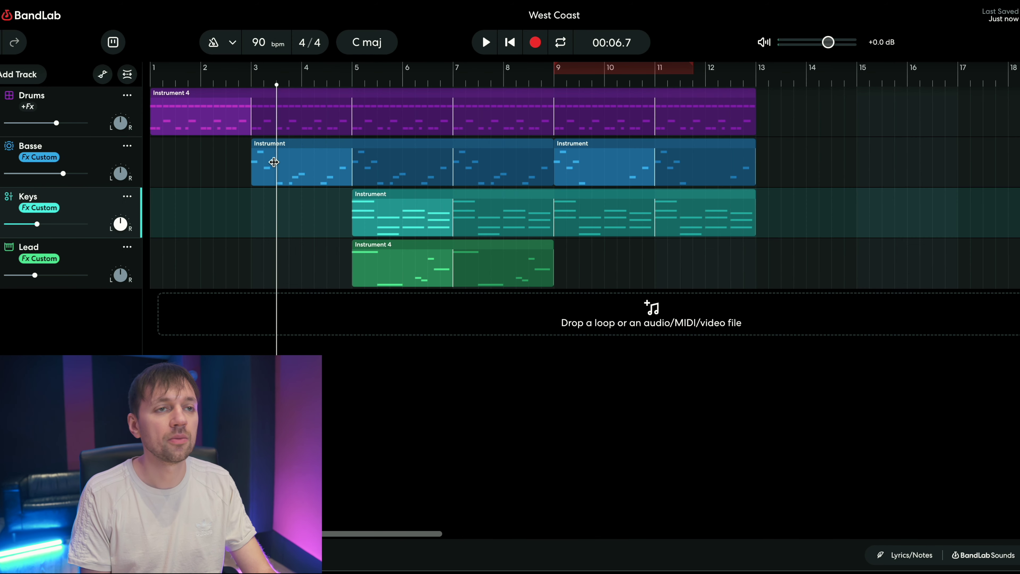
Step: Copy the first bass and keys regions to bar 13 and trim both copies to two bars, ending at bar 15
drag(301, 161, 803, 173)
drag(1018, 207, 857, 224)
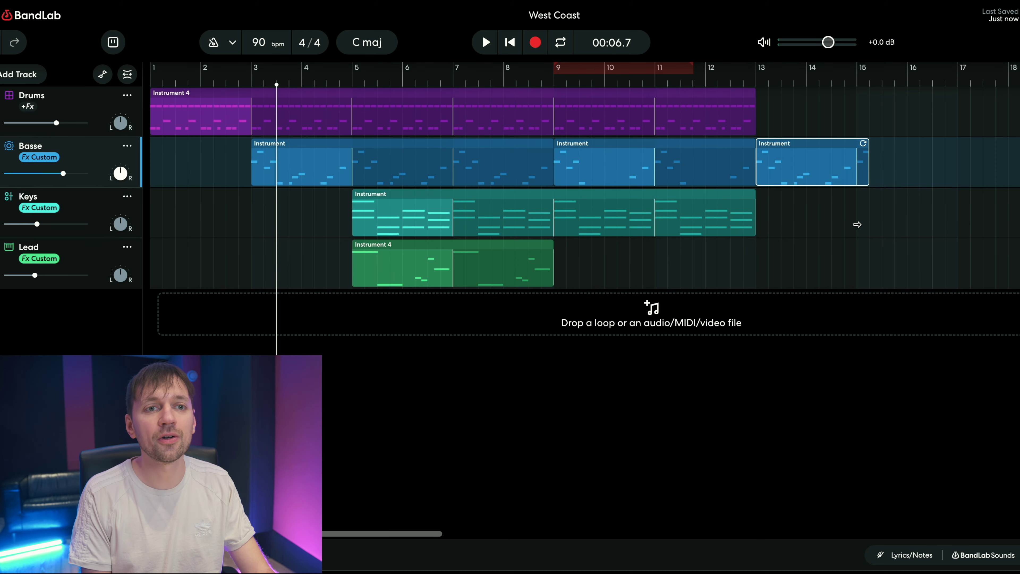
click(769, 268)
drag(377, 224, 782, 220)
scroll(860, 281, right, 3)
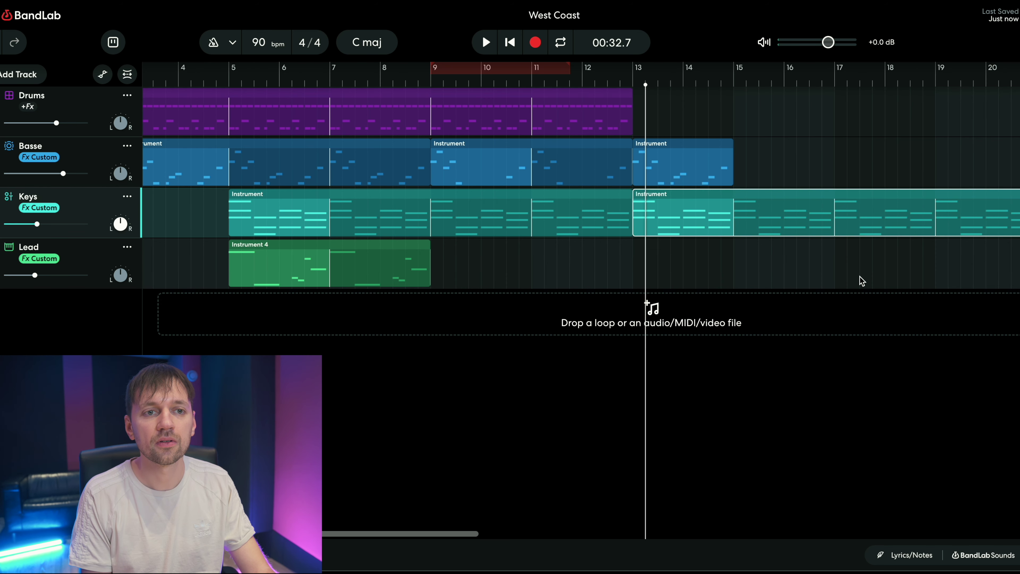
drag(1018, 221, 734, 258)
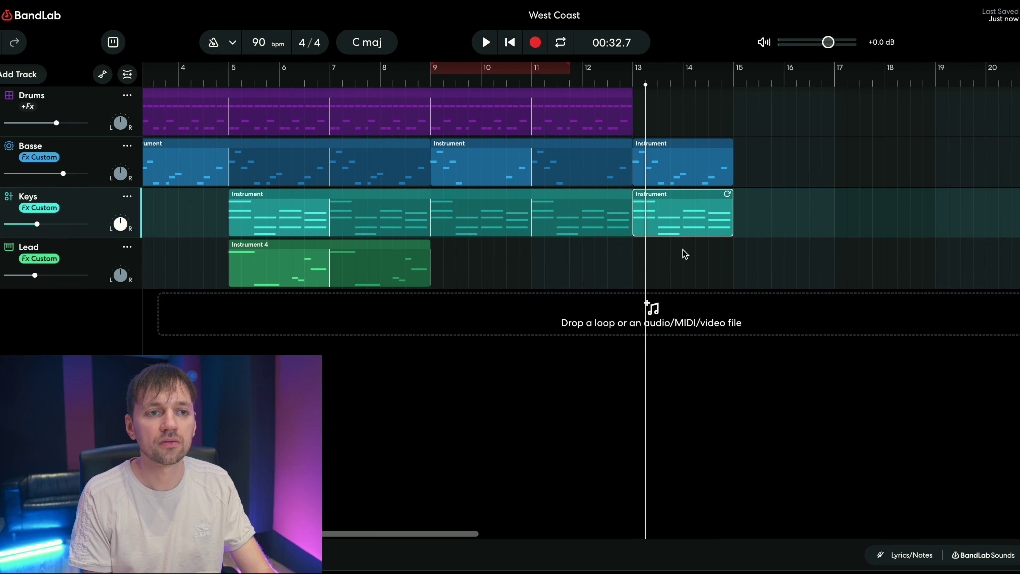
Step: Copy the lead region to start at bar 13 while the arrangement plays from just before that bar
key(space)
click(614, 84)
click(318, 276)
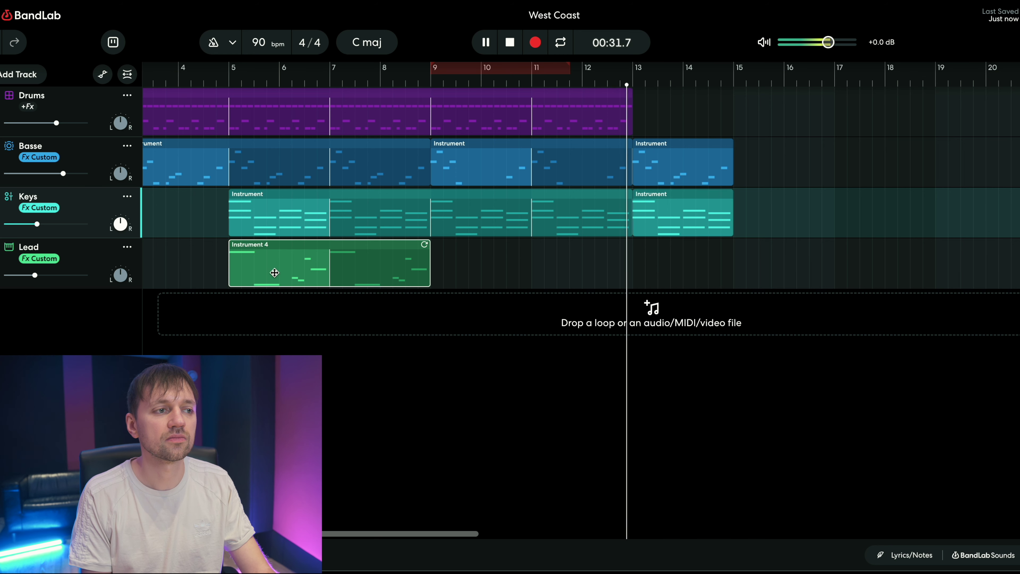
drag(318, 277, 655, 271)
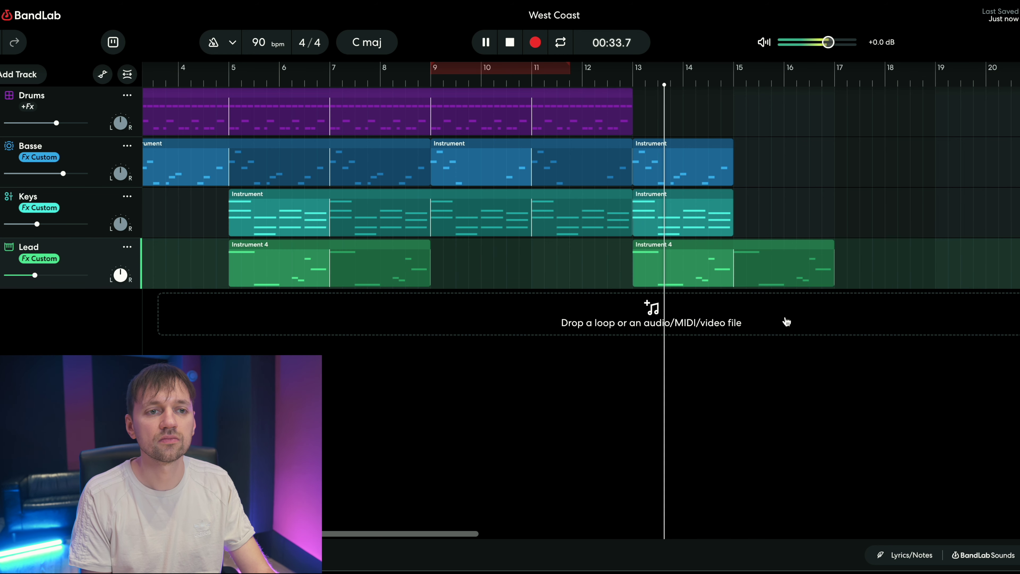
Step: Loop the keys and bass regions at bar 13 out to bar 17
click(720, 217)
drag(728, 195, 836, 207)
click(729, 169)
drag(730, 144, 830, 156)
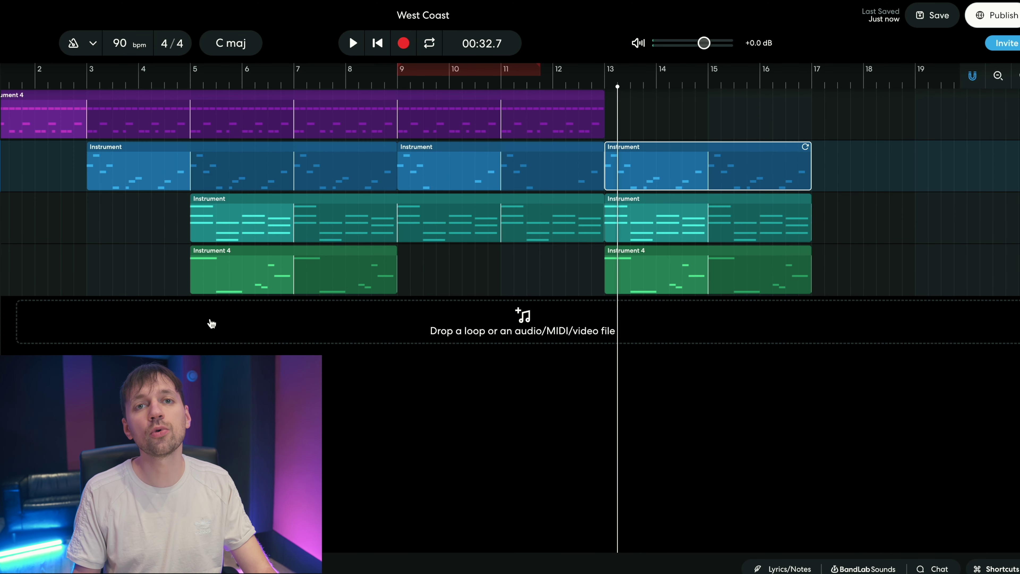
Step: Select the bass, keys and lead regions at bar 13 and loop them together out to about bar 21
scroll(217, 325, right, 2)
scroll(219, 326, right, 2)
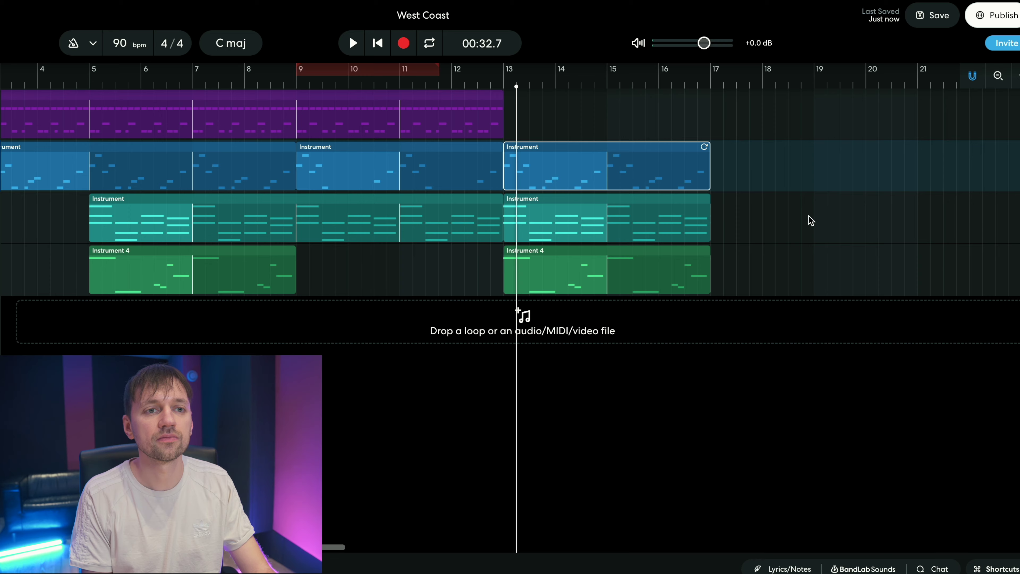
drag(721, 161, 689, 266)
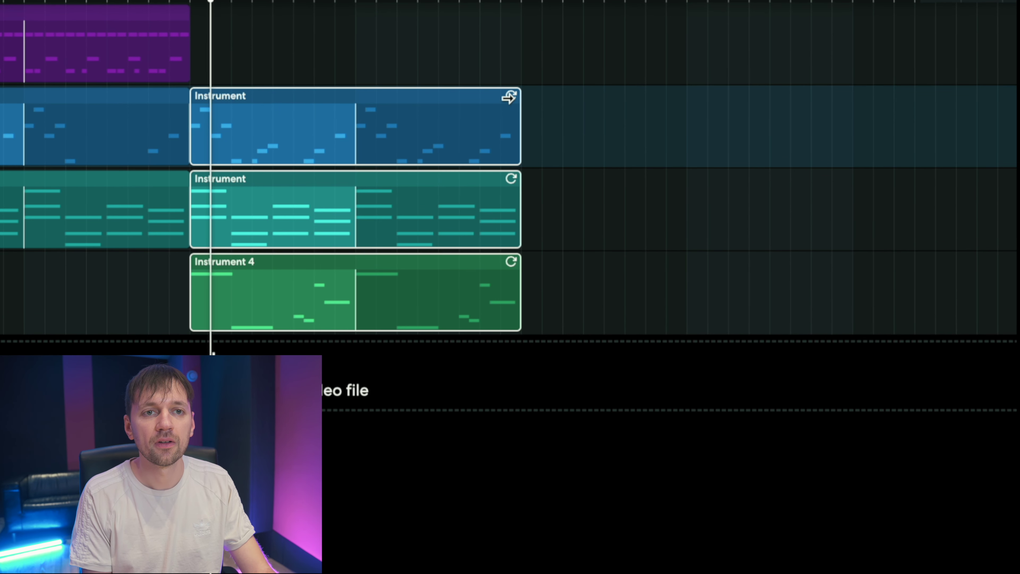
drag(510, 97, 846, 83)
Step: Copy the drums region after the gap, shorten the copy to six bars, and place it to start at bar 17
scroll(510, 169, left, 5)
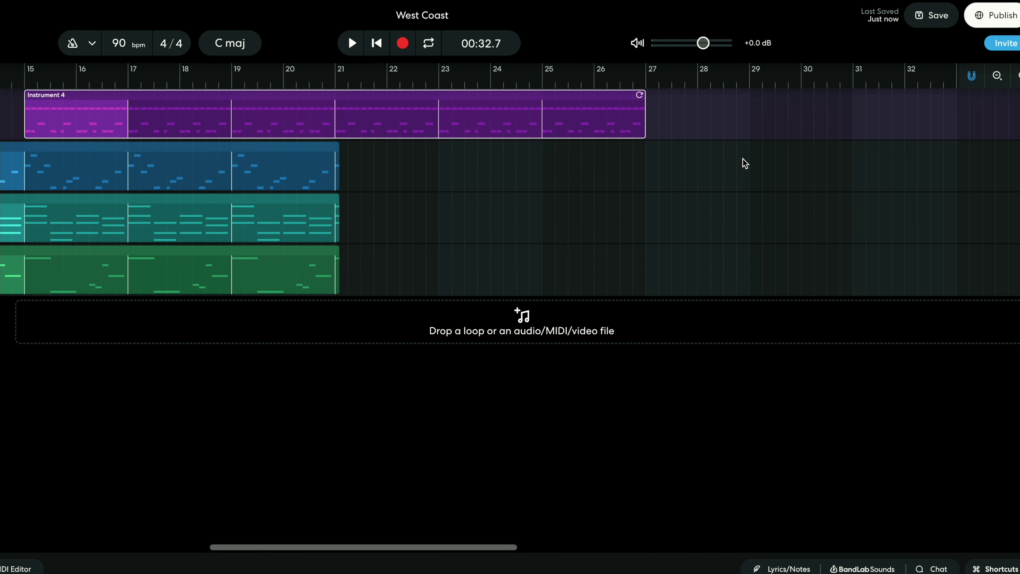
scroll(745, 163, left, 6)
drag(869, 117, 569, 124)
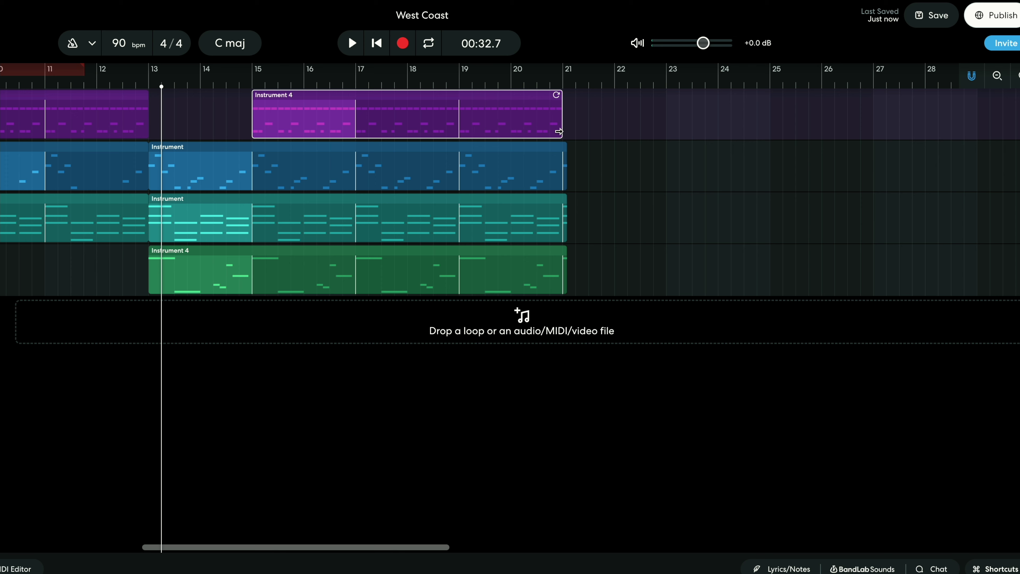
drag(300, 119, 404, 119)
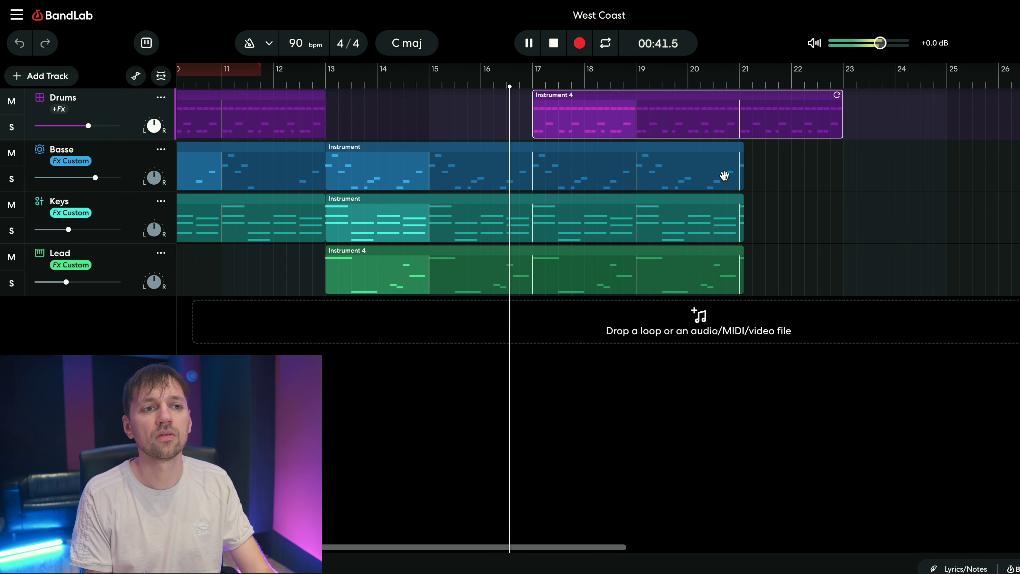
Step: Trim the bass, keys and lead regions that start at bar 13 so they end exactly at bar 21
drag(759, 169, 721, 301)
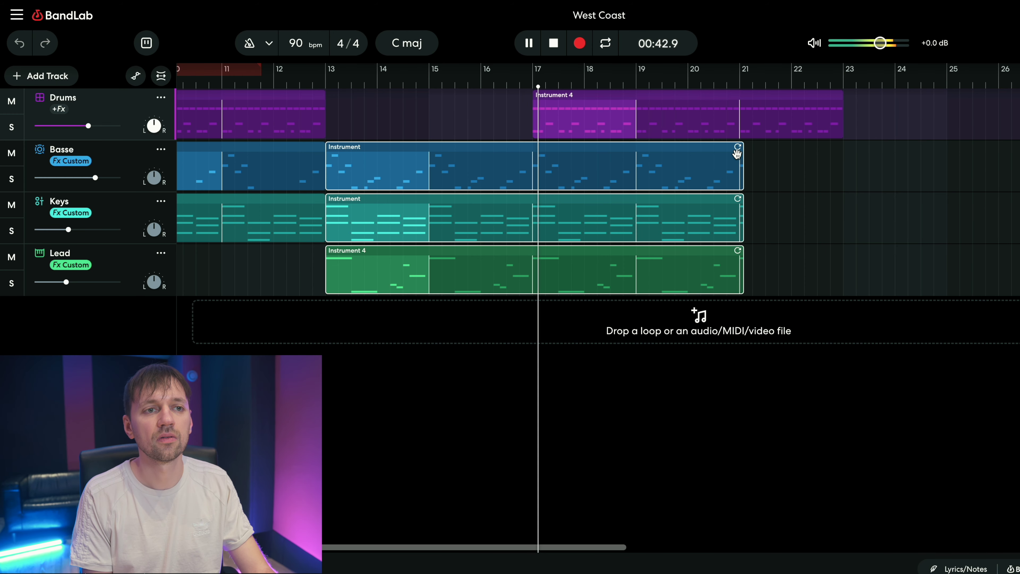
drag(739, 148, 733, 148)
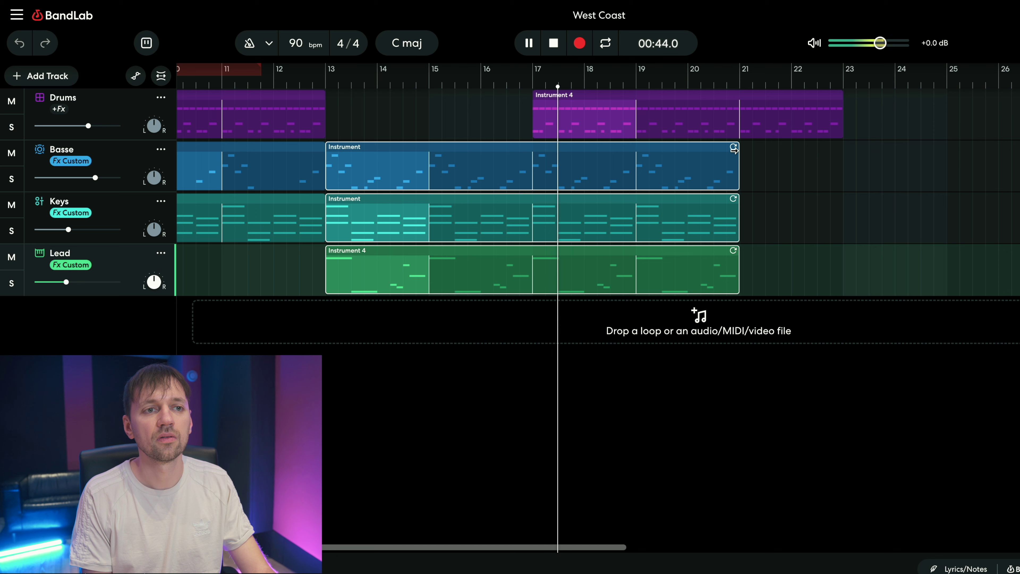
click(830, 119)
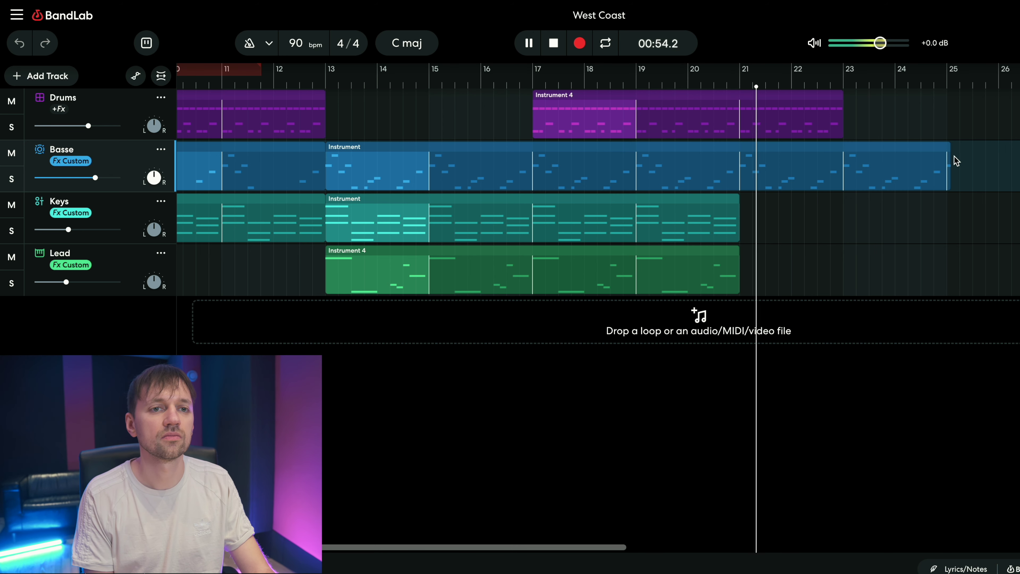
Step: Loop the last bass region out to bar 25 and the last keys region to bar 23, and play from just before bar 21
click(947, 150)
drag(948, 149, 945, 152)
click(917, 222)
scroll(891, 243, right, 1)
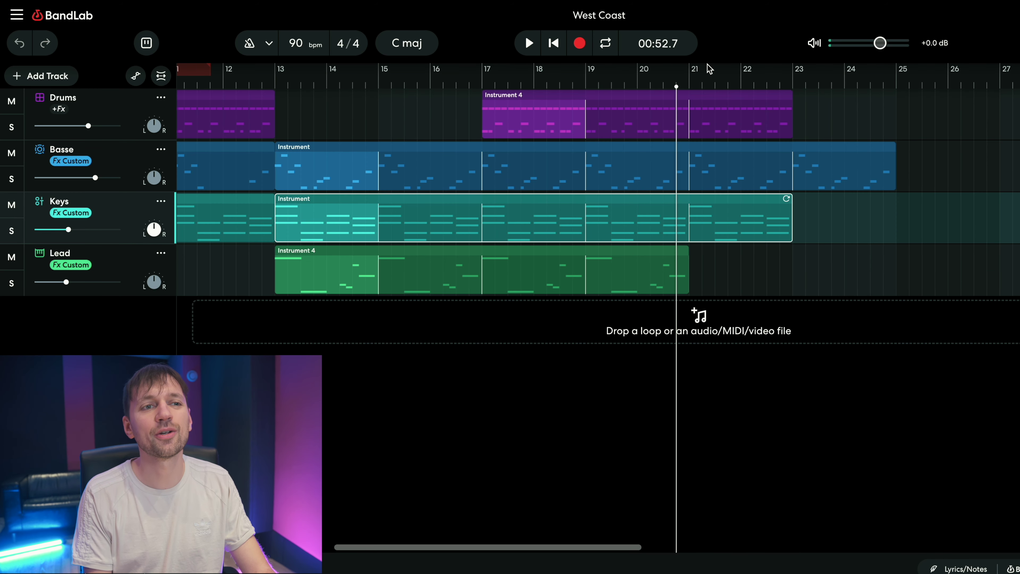
key(space)
scroll(598, 192, left, 1)
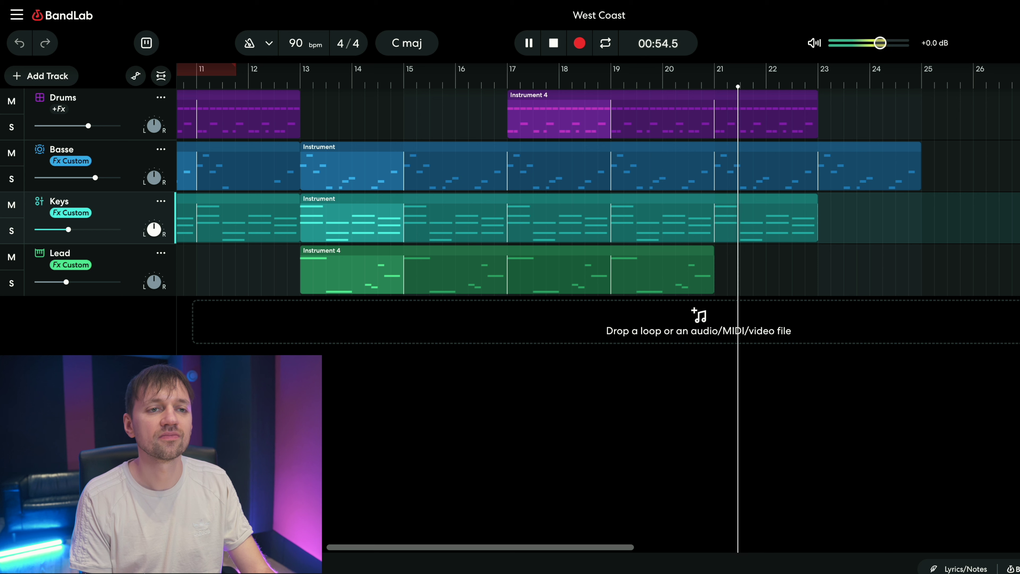